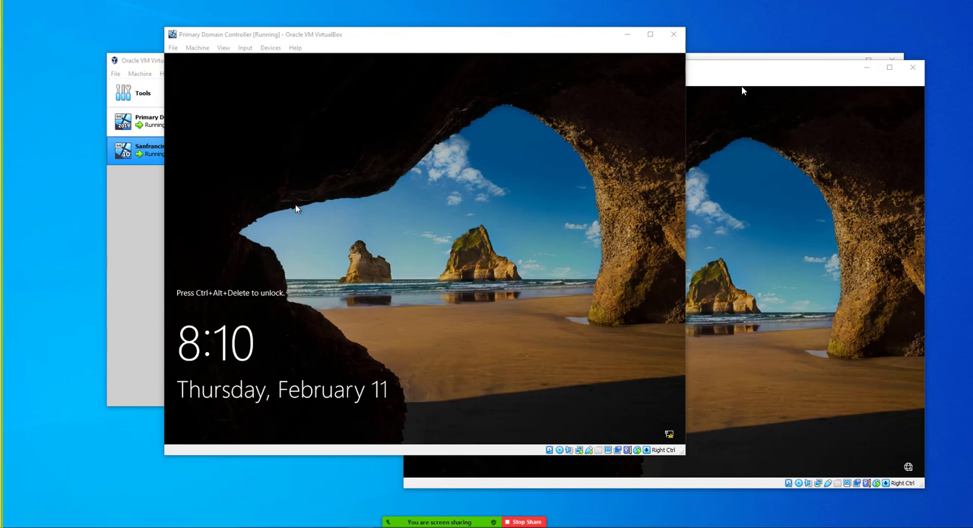
# Unlock the Primary Domain Controller virtual machine and sign in to the KT domain's administrator account with the account password.
pyautogui.click(245, 48)
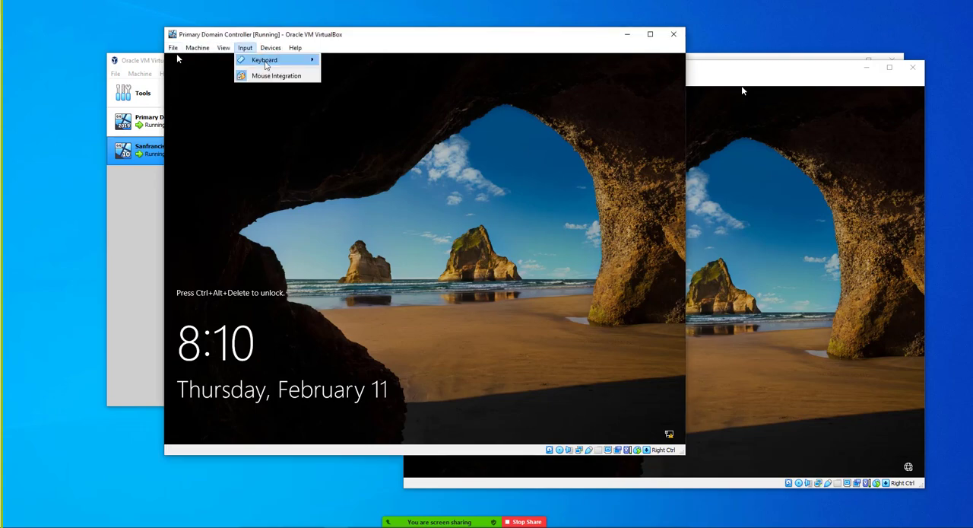
pyautogui.moveTo(265, 65)
pyautogui.click(351, 87)
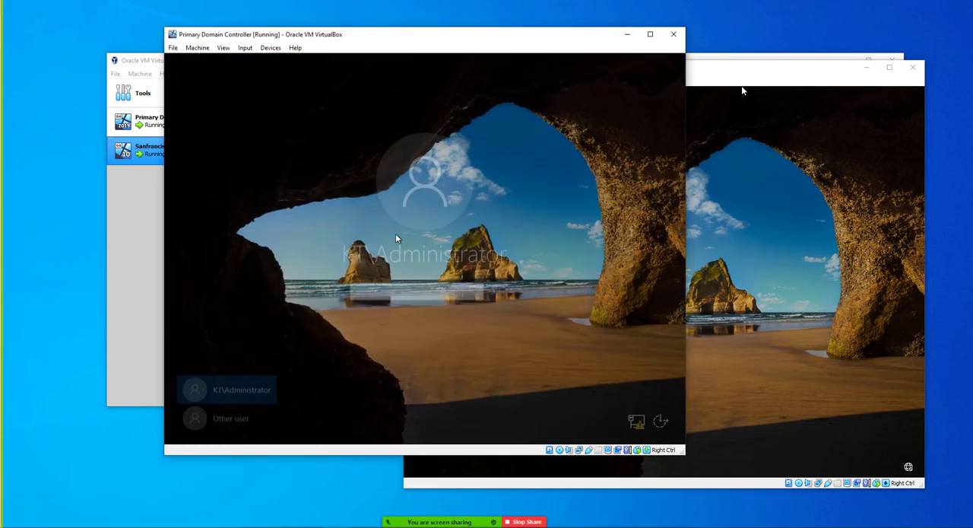
pyautogui.write('***********')
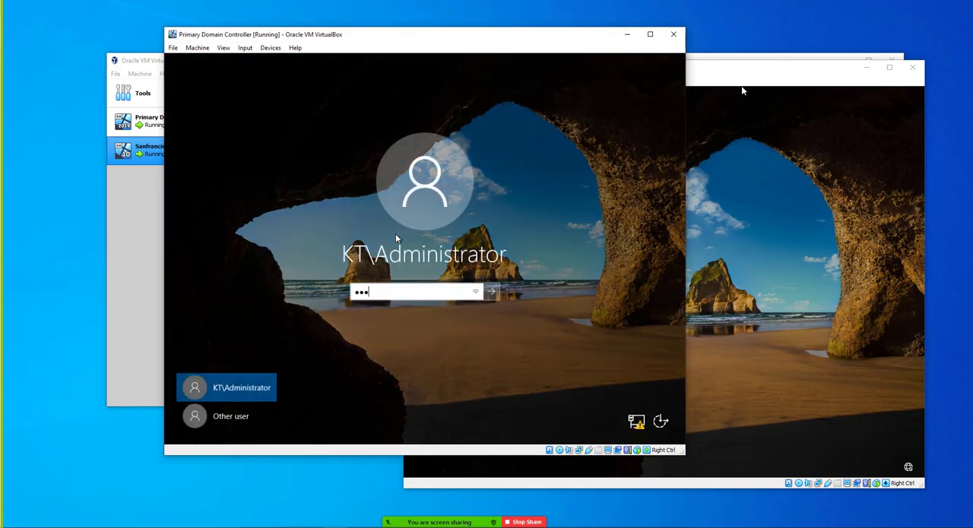
pyautogui.press('Return')
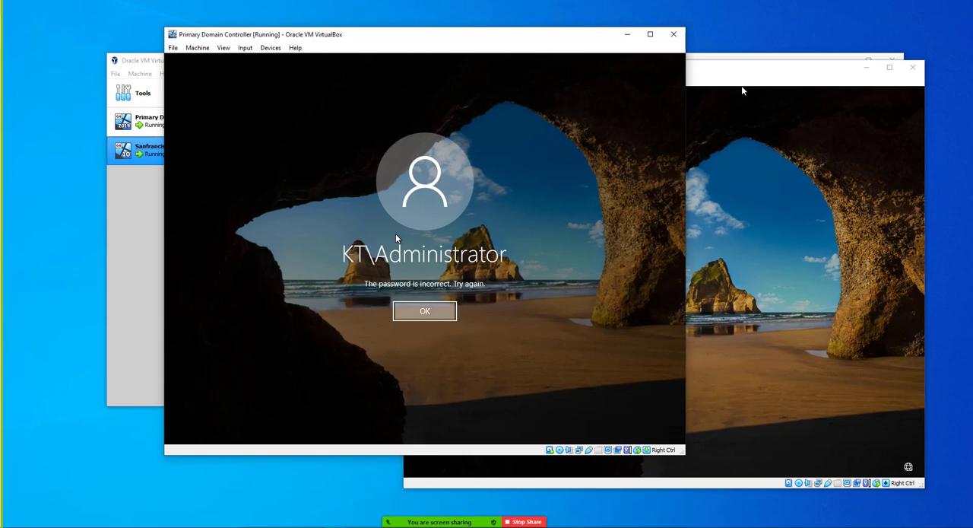
pyautogui.press('Return')
pyautogui.write('************')
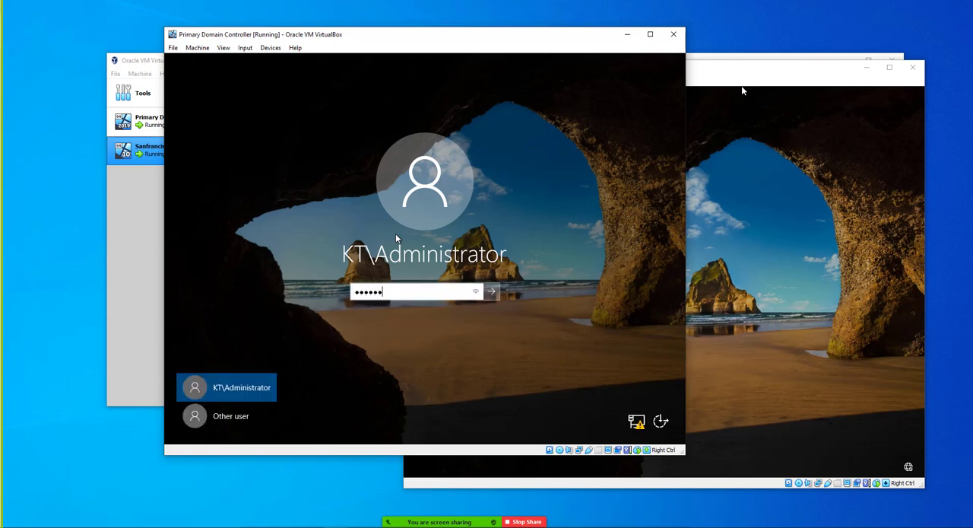
pyautogui.press('Return')
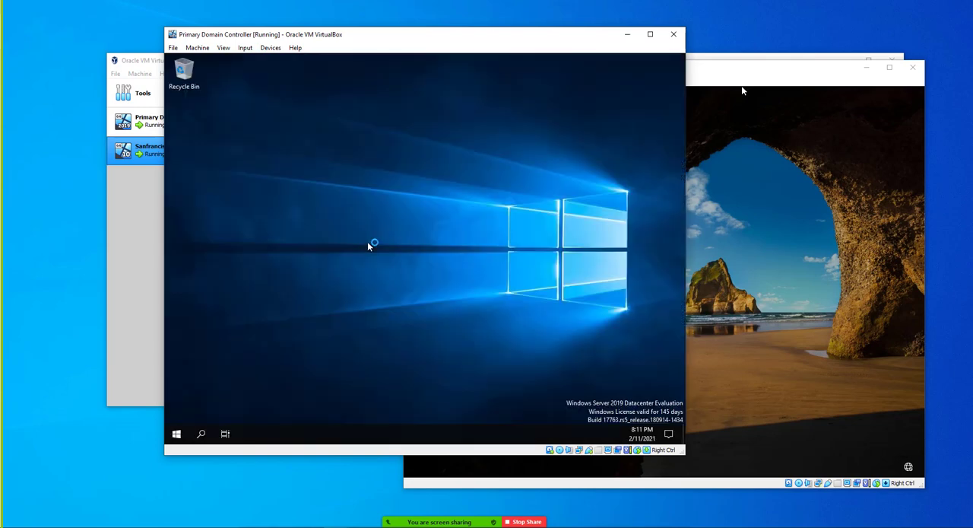
# Open Group Policy Management from the server's Windows Administrative Tools.
pyautogui.click(177, 433)
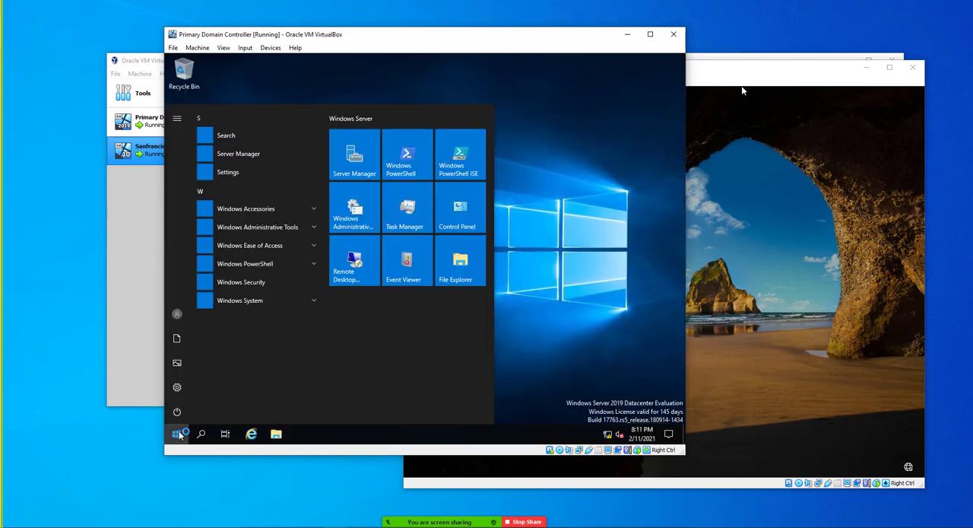
pyautogui.click(280, 233)
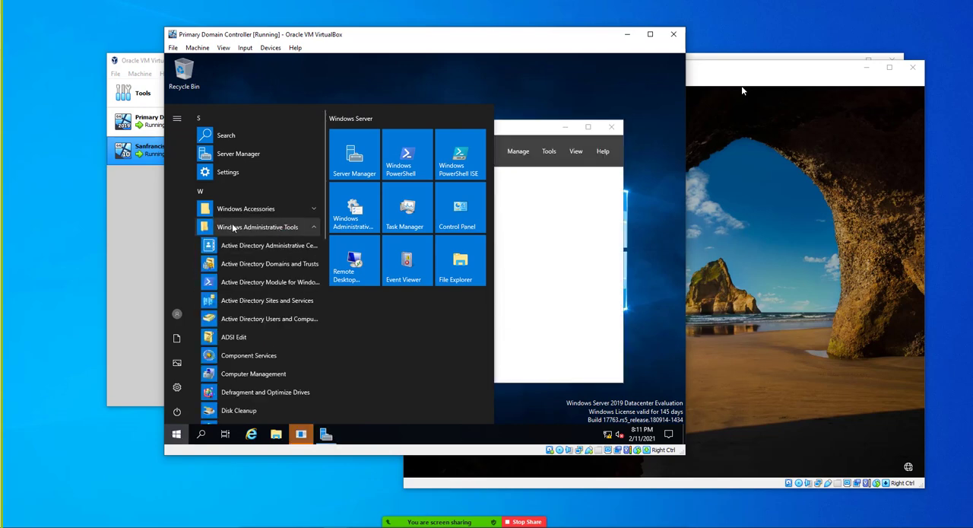
pyautogui.scroll(-3, 293, 338)
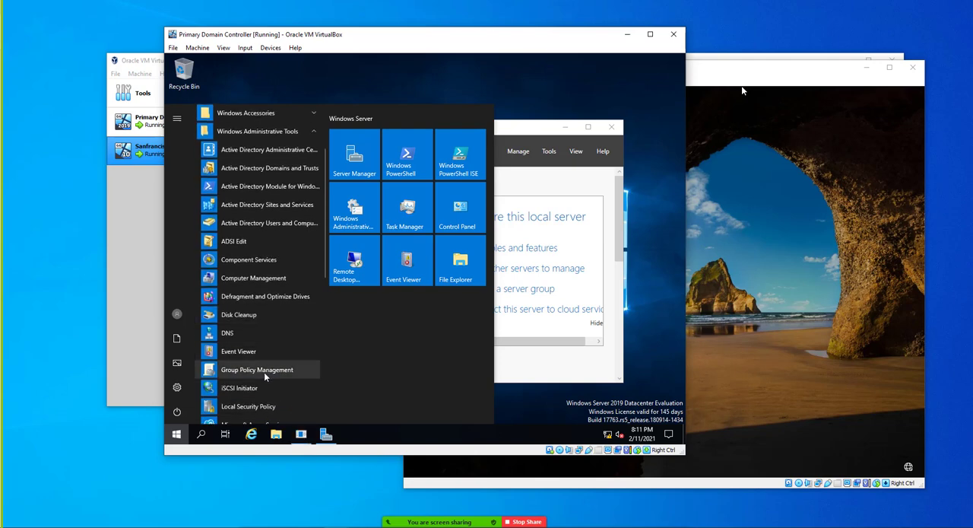
pyautogui.click(266, 372)
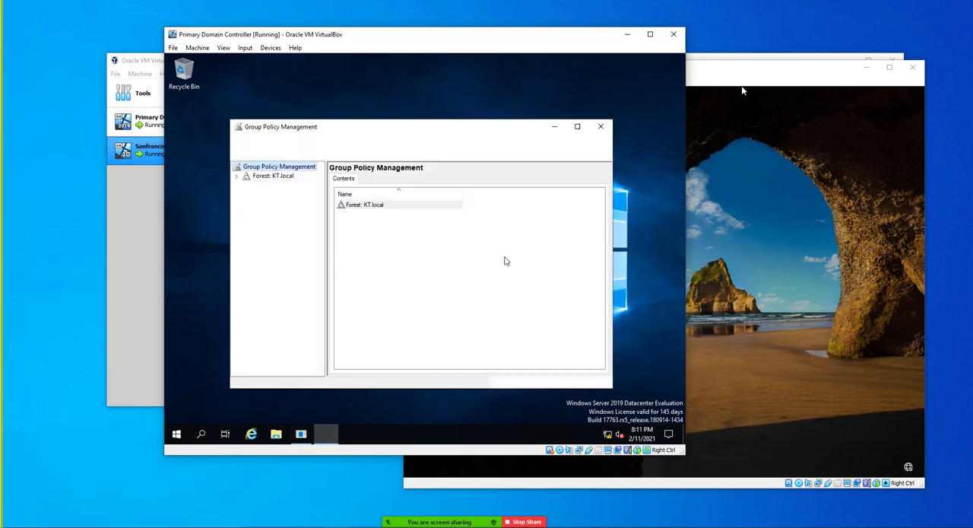
# Maximize the Group Policy Management console and expand Forest: KT.local through Domains to the contents of the KT.local domain.
pyautogui.doubleClick(283, 178)
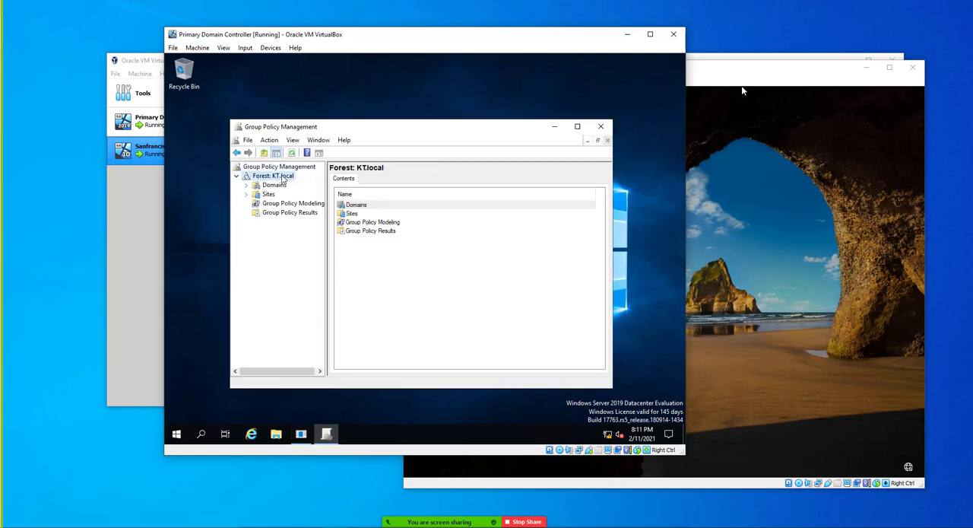
pyautogui.doubleClick(383, 126)
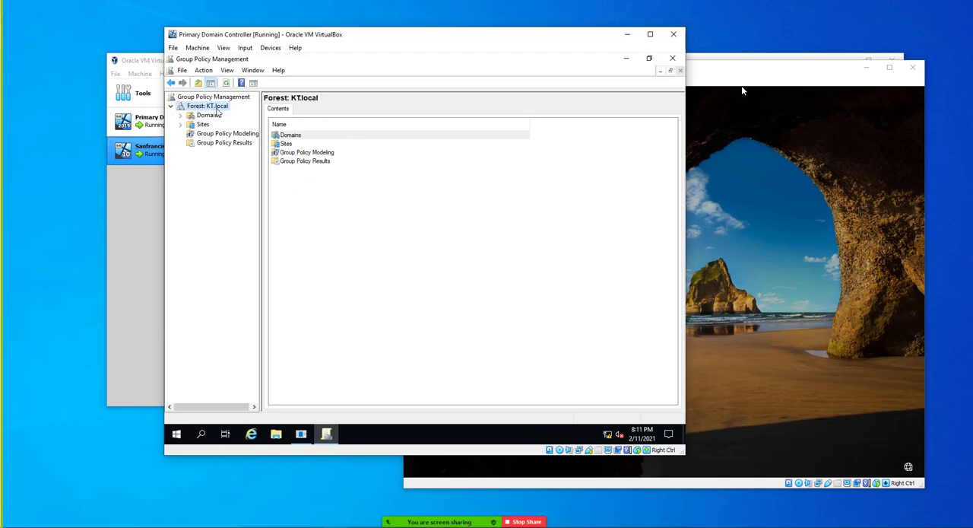
pyautogui.doubleClick(206, 116)
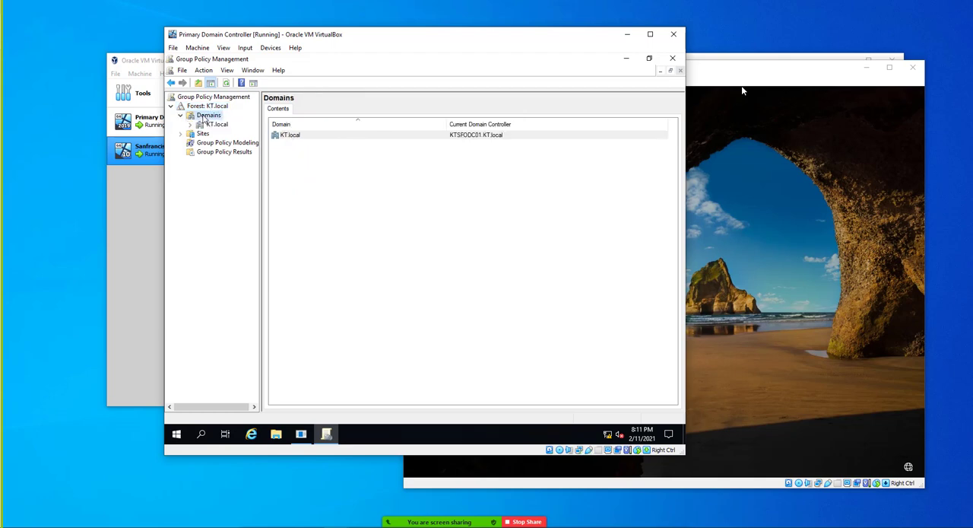
pyautogui.click(202, 133)
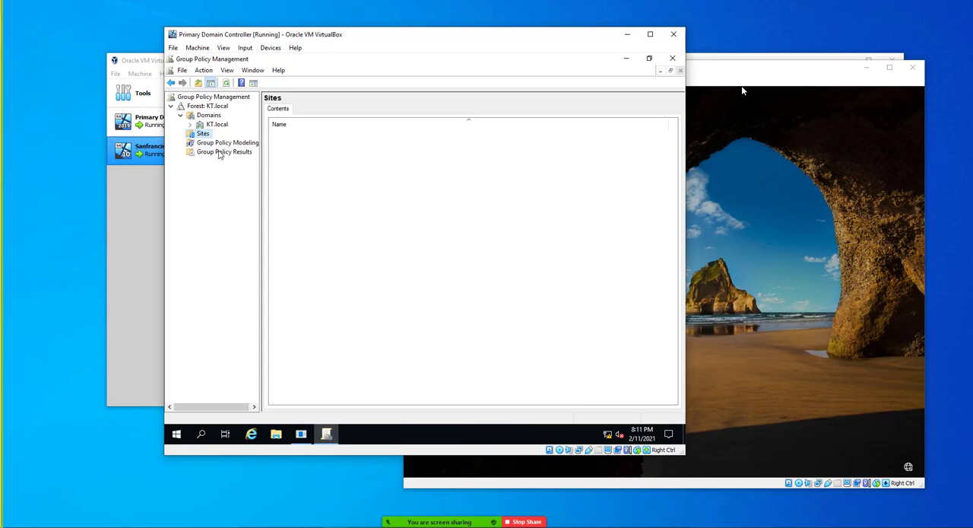
pyautogui.click(219, 153)
pyautogui.click(222, 143)
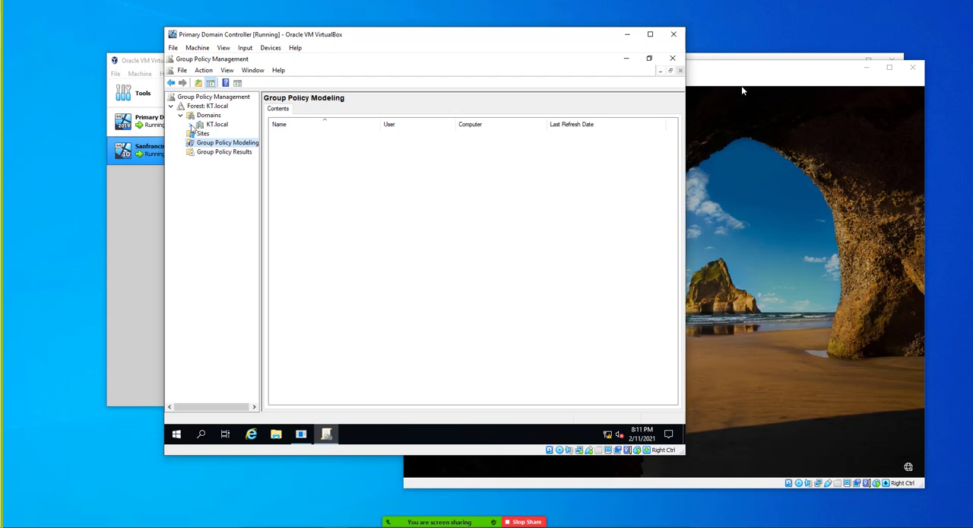
pyautogui.click(190, 123)
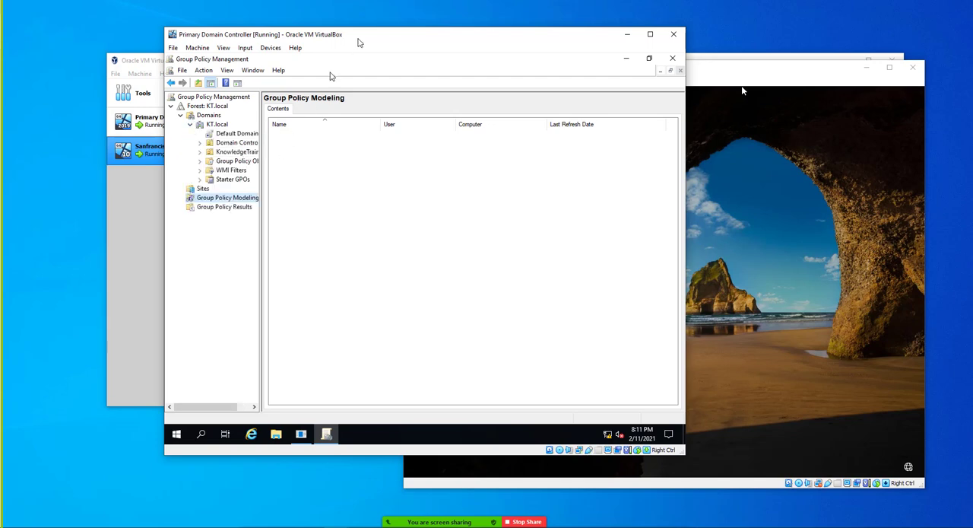
# Maximize the virtual machine window and widen the console tree so the policy names are fully readable.
pyautogui.doubleClick(366, 31)
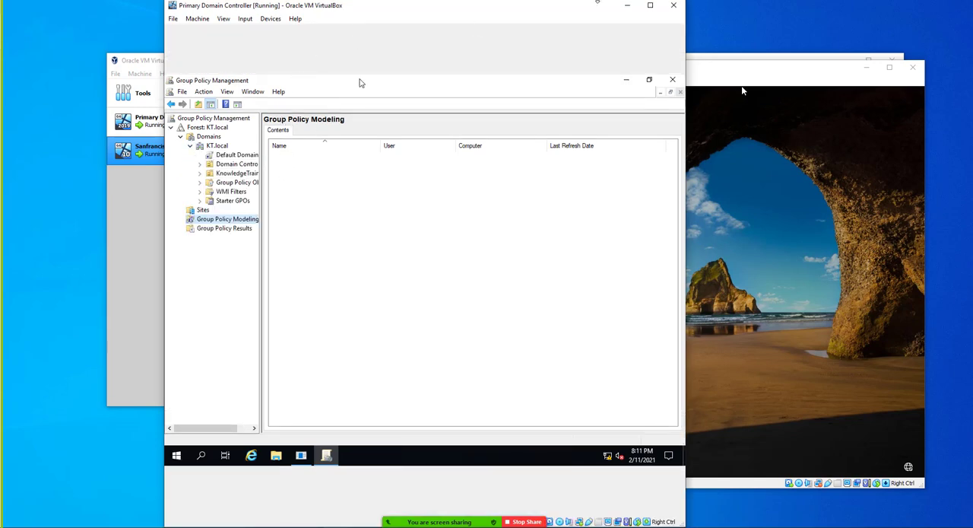
pyautogui.click(648, 8)
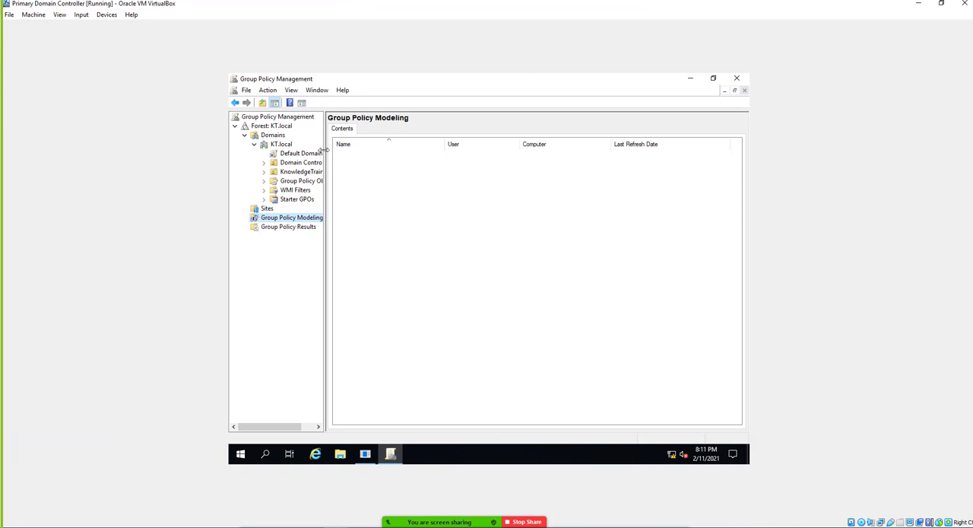
pyautogui.moveTo(325, 152); pyautogui.dragTo(441, 151)
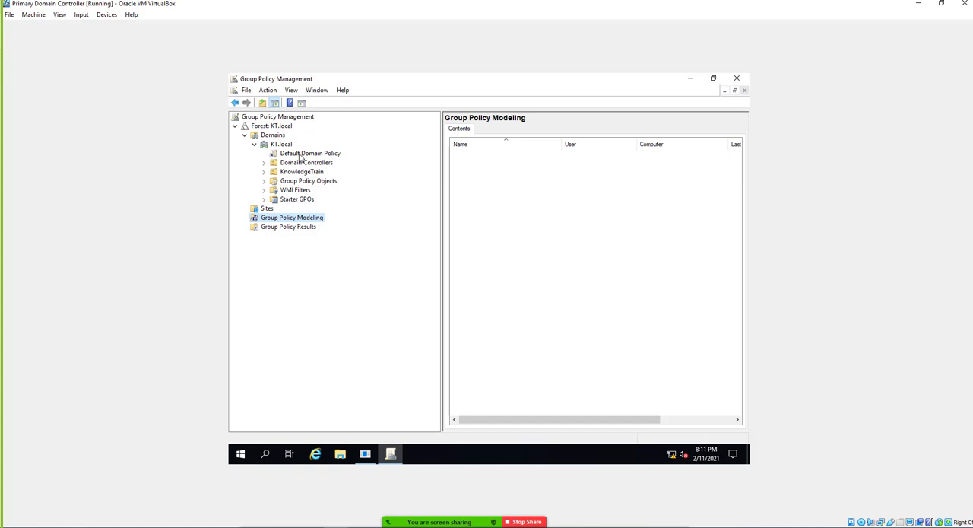
# Open the Default Domain Policy linked to KT.local for editing, dismissing the notice about GPO links.
pyautogui.click(312, 155)
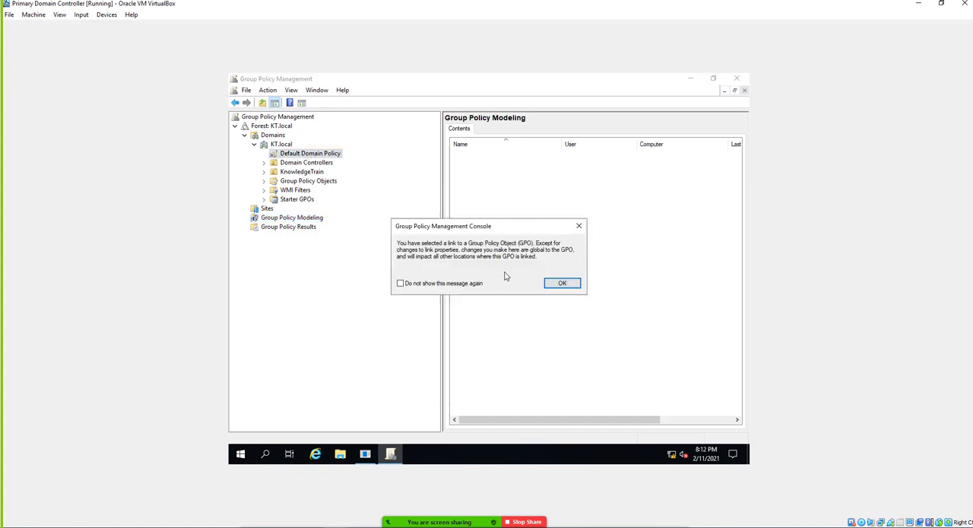
pyautogui.click(562, 283)
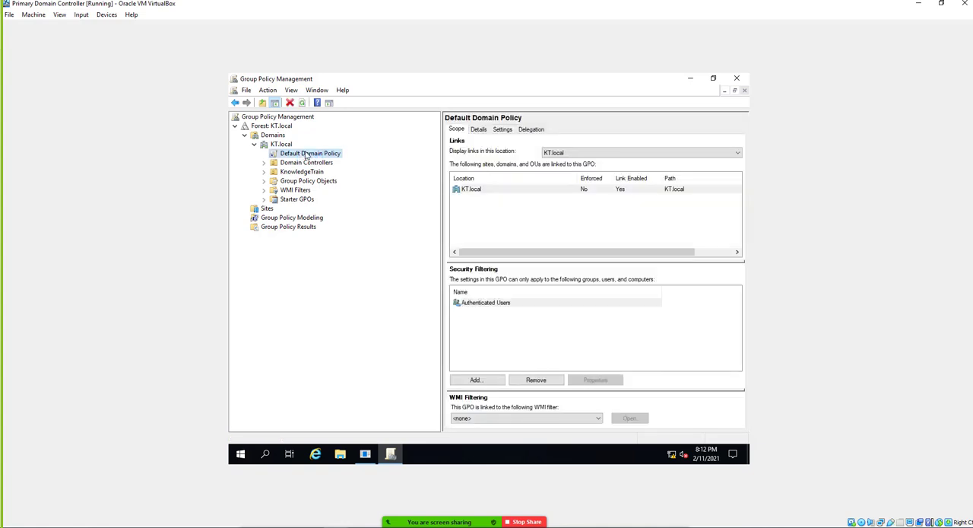
pyautogui.rightClick(307, 155)
pyautogui.click(321, 155)
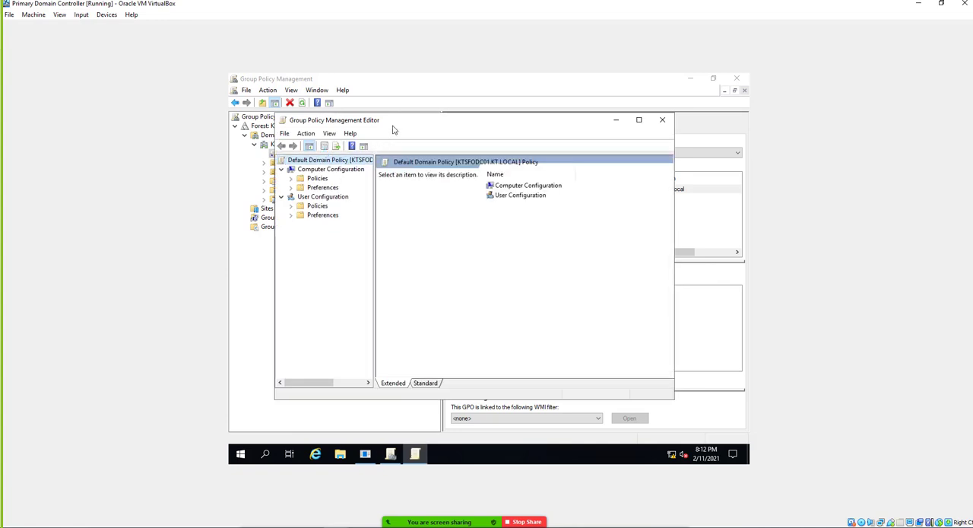
# Expand the Computer Configuration policies and look through System, Windows Components and All Settings under Administrative Templates.
pyautogui.doubleClick(322, 178)
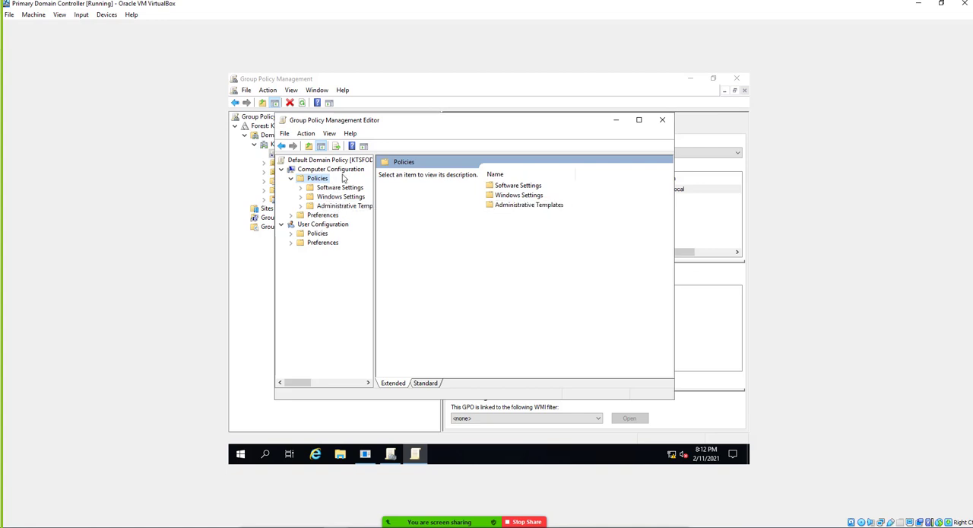
pyautogui.doubleClick(328, 207)
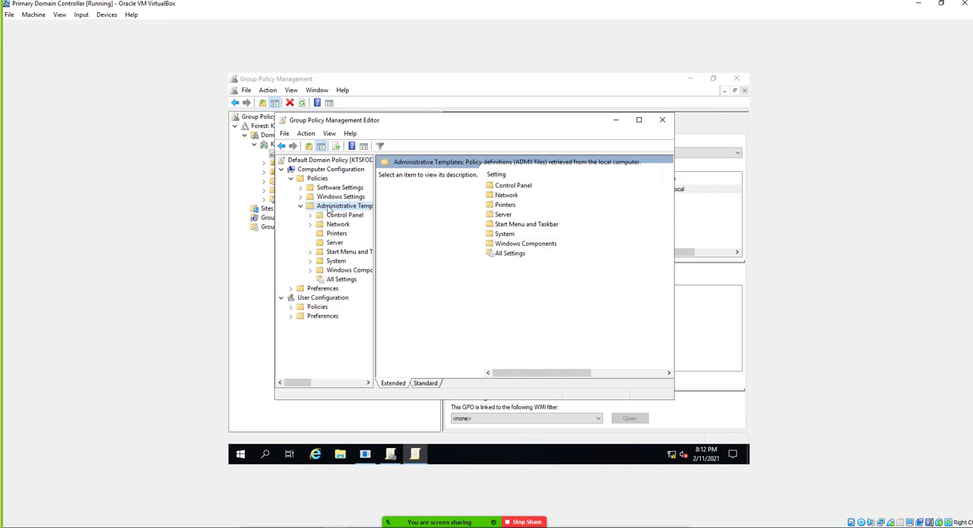
pyautogui.click(337, 261)
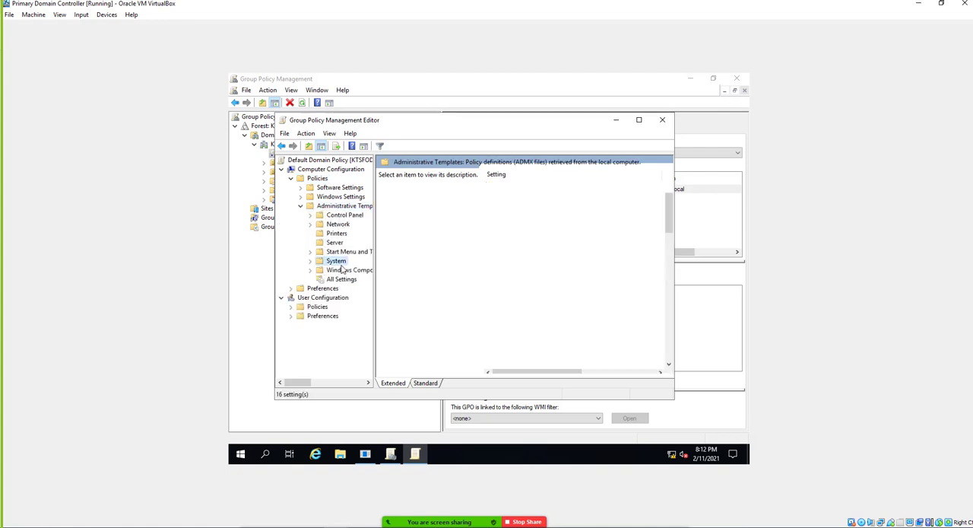
pyautogui.click(343, 271)
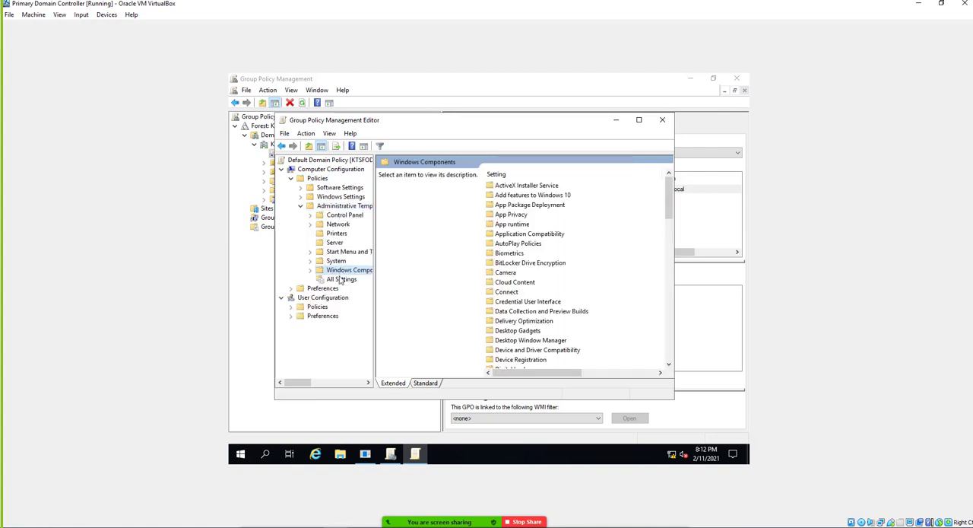
pyautogui.click(340, 279)
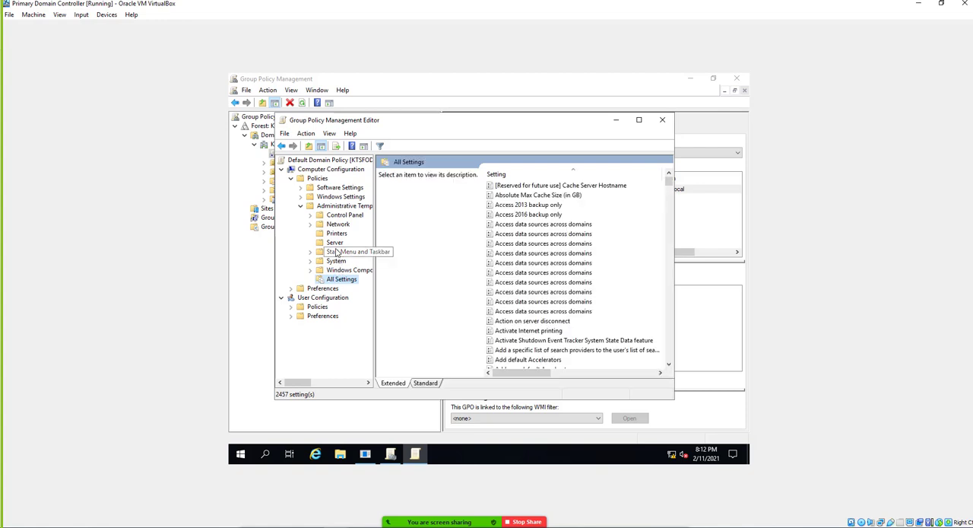
# Expand Windows Settings and its Security Settings under the Computer Configuration policies, and widen the editor's tree.
pyautogui.click(328, 197)
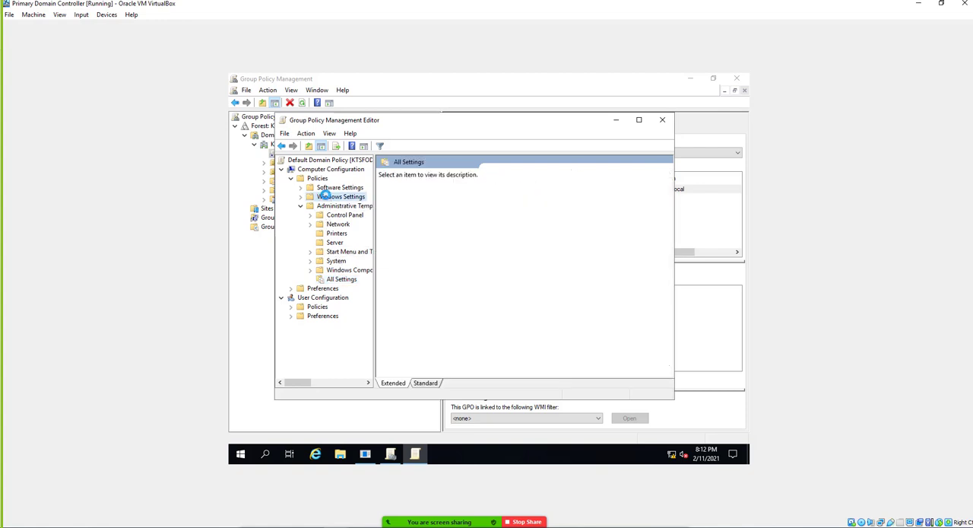
pyautogui.doubleClick(332, 197)
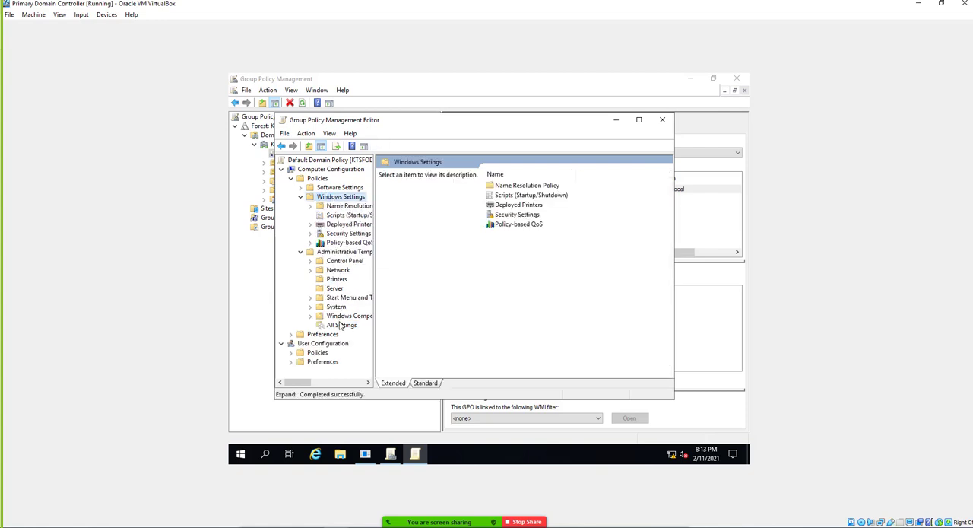
pyautogui.doubleClick(343, 235)
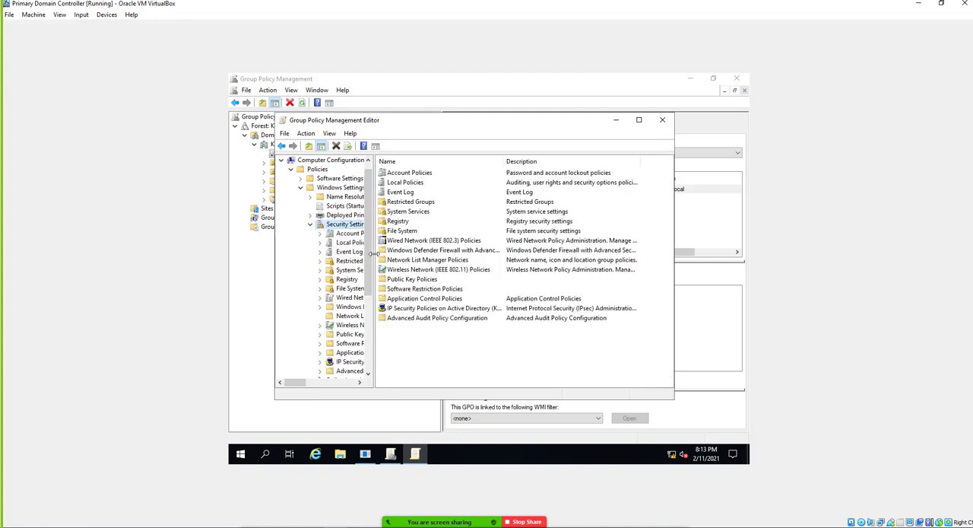
pyautogui.moveTo(375, 259); pyautogui.dragTo(405, 254)
# Check Account Policies, display the Audit Policy settings under Local Policies, and maximize the Group Policy Management Editor.
pyautogui.click(362, 234)
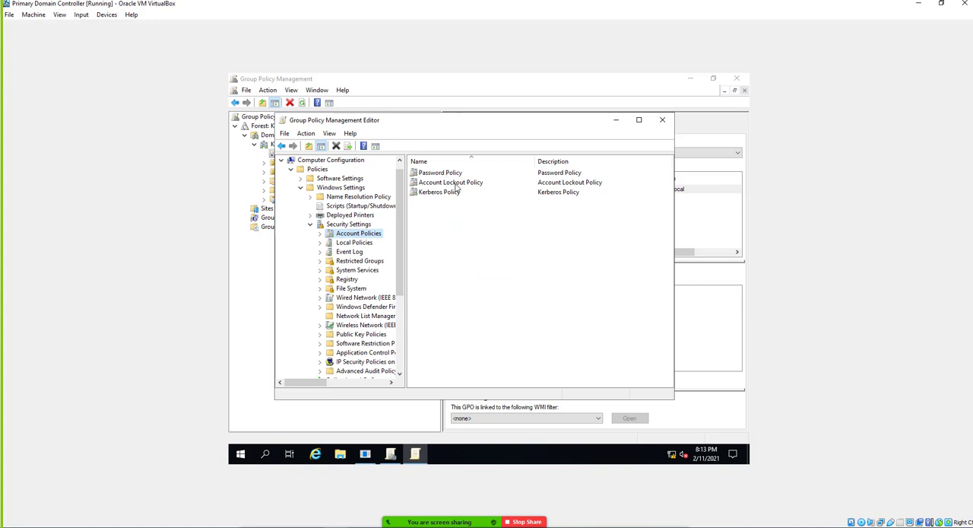
pyautogui.click(355, 244)
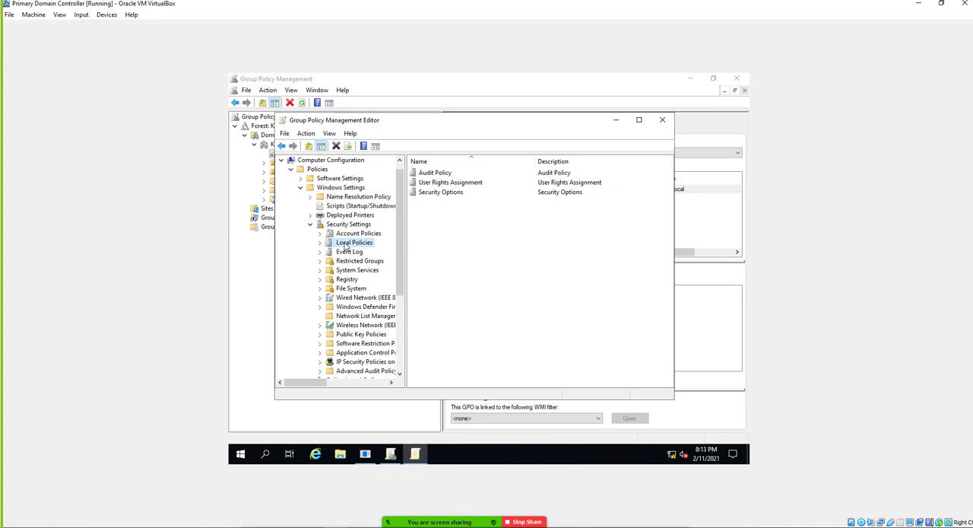
pyautogui.click(321, 244)
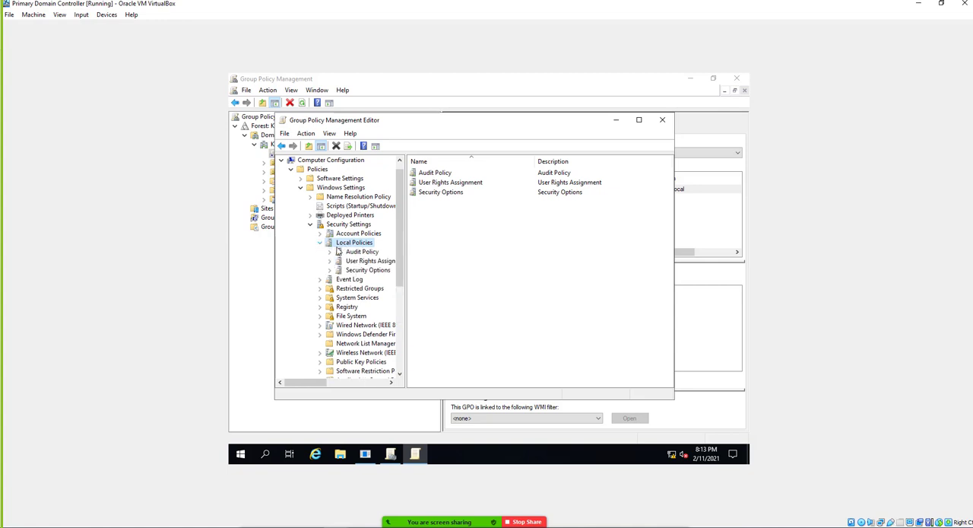
pyautogui.click(363, 253)
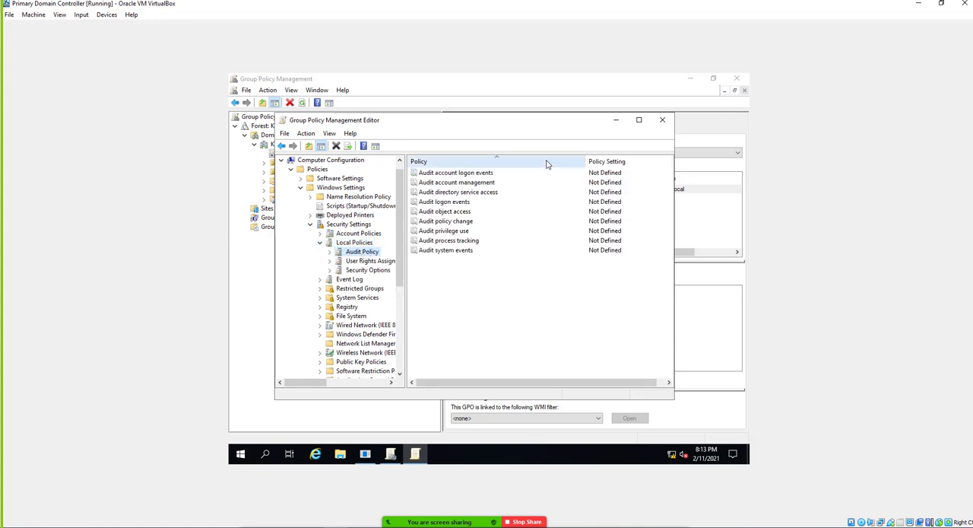
pyautogui.click(639, 119)
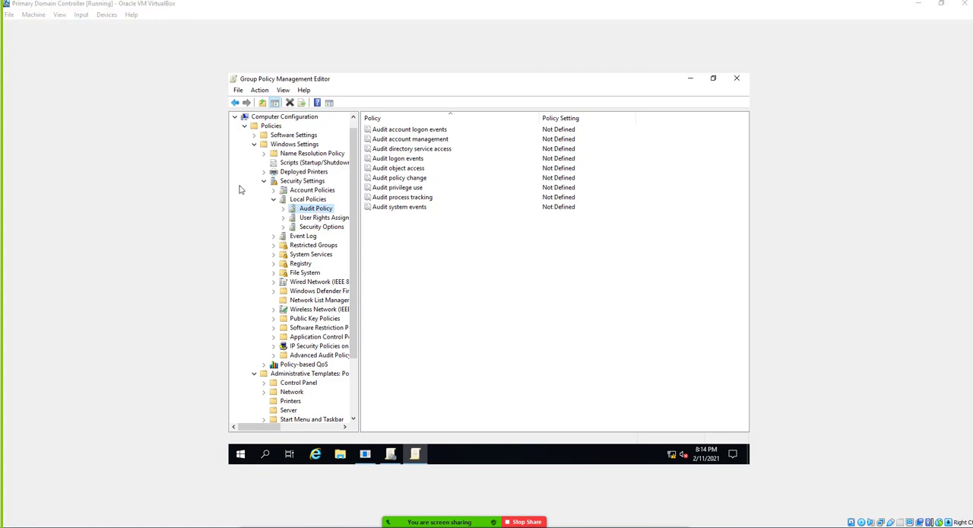
# Define the Audit account logon events policy to audit both Success and Failure attempts.
pyautogui.doubleClick(413, 130)
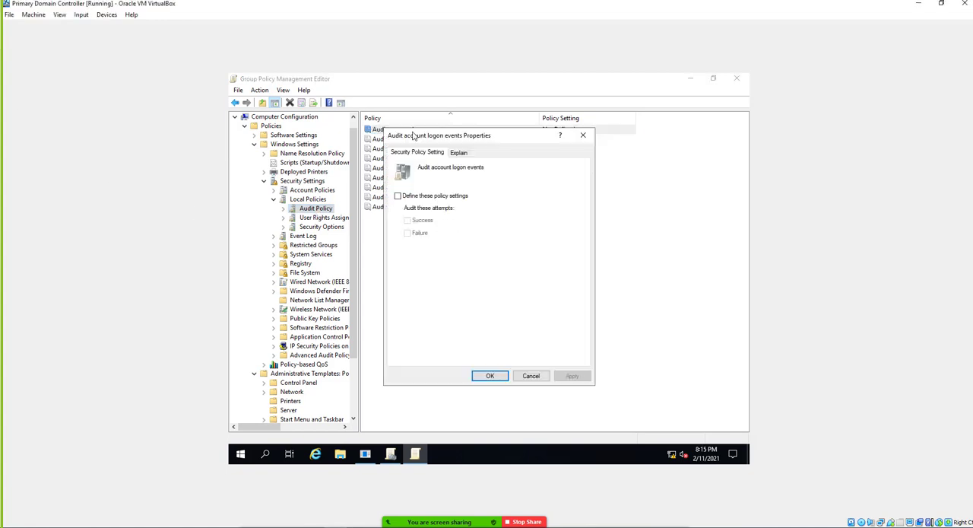
pyautogui.moveTo(413, 136); pyautogui.dragTo(416, 164)
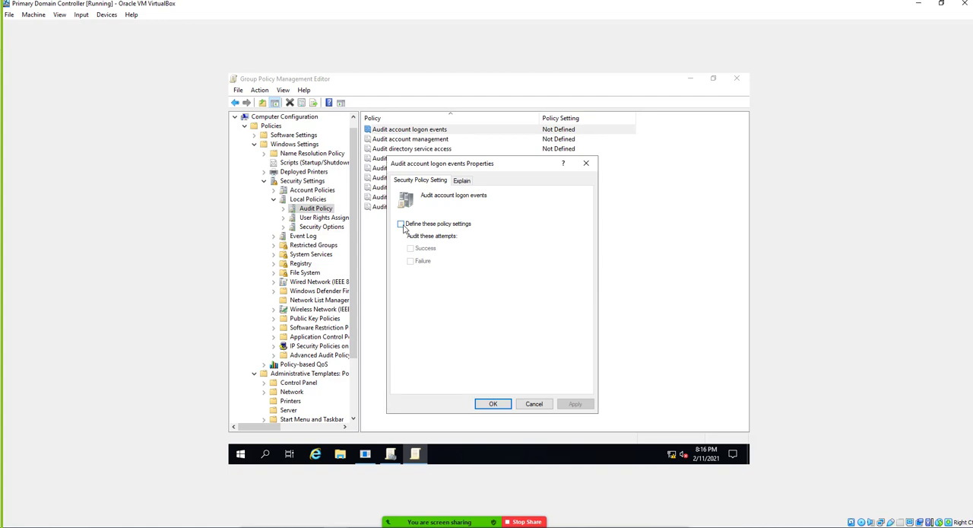
pyautogui.click(401, 225)
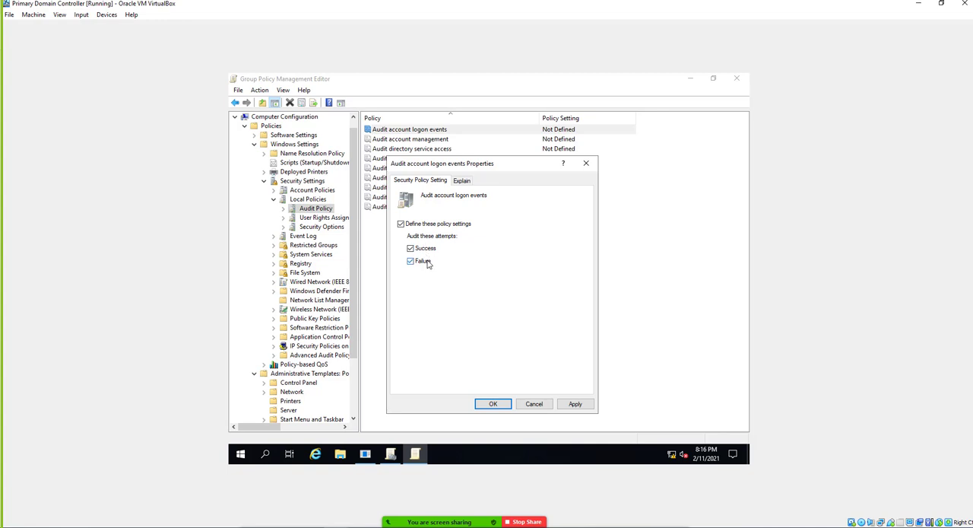
pyautogui.click(480, 403)
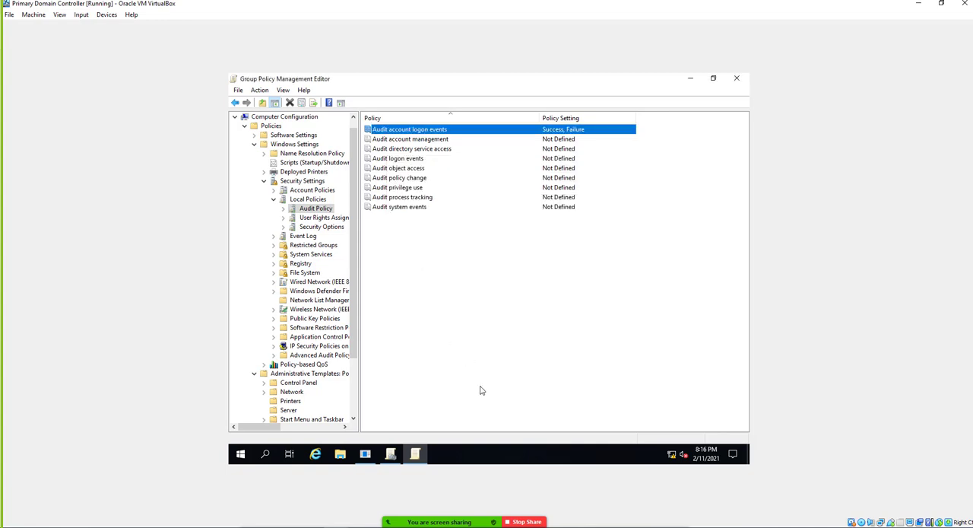
# Define the Audit account management policy for Success and Failure attempts, reading its explanation of account management events before applying.
pyautogui.doubleClick(423, 140)
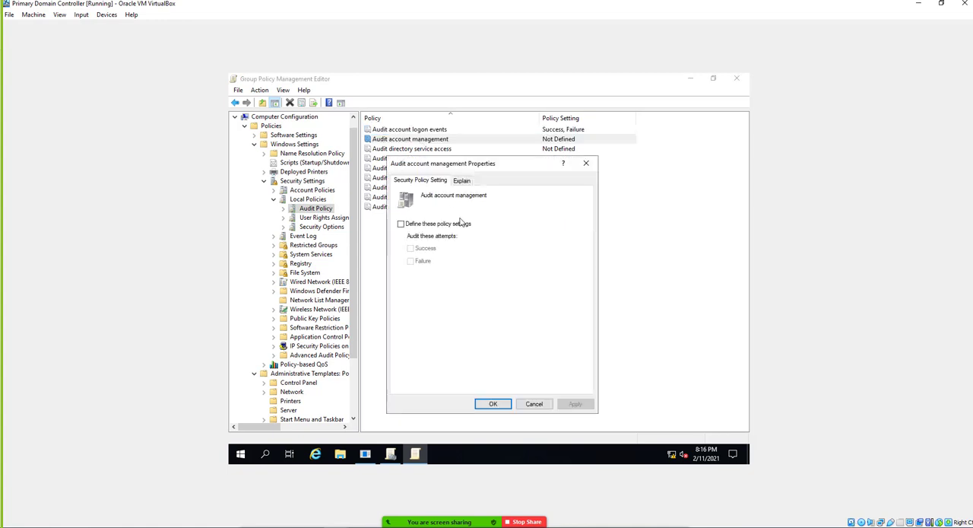
pyautogui.click(447, 225)
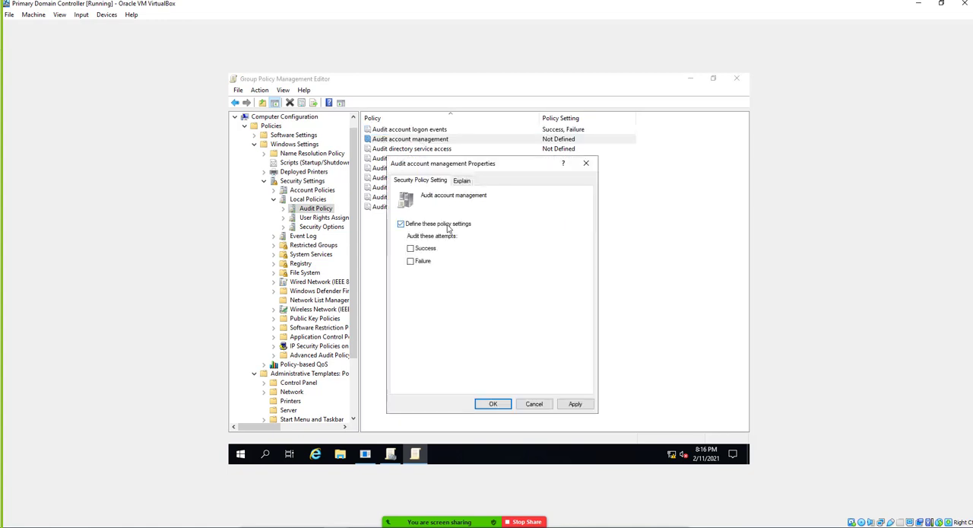
pyautogui.click(465, 182)
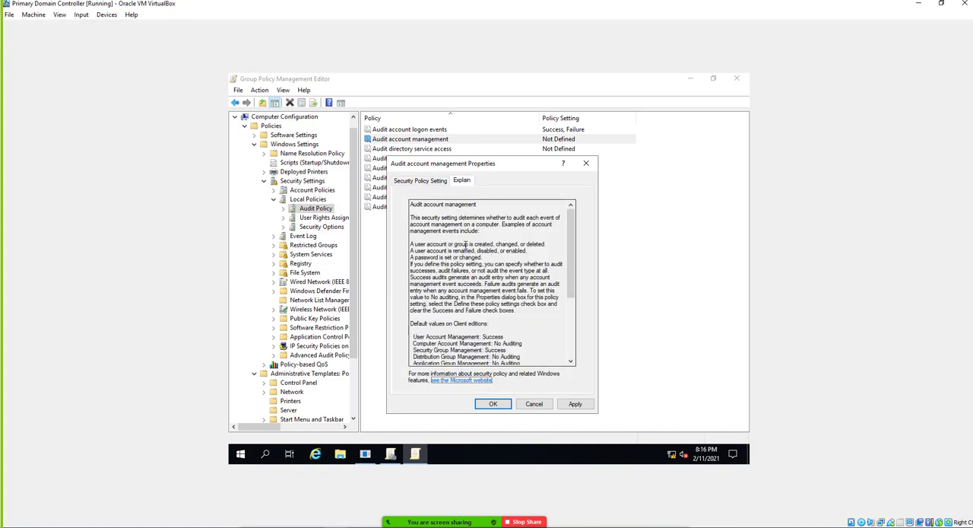
pyautogui.moveTo(414, 244); pyautogui.dragTo(484, 258)
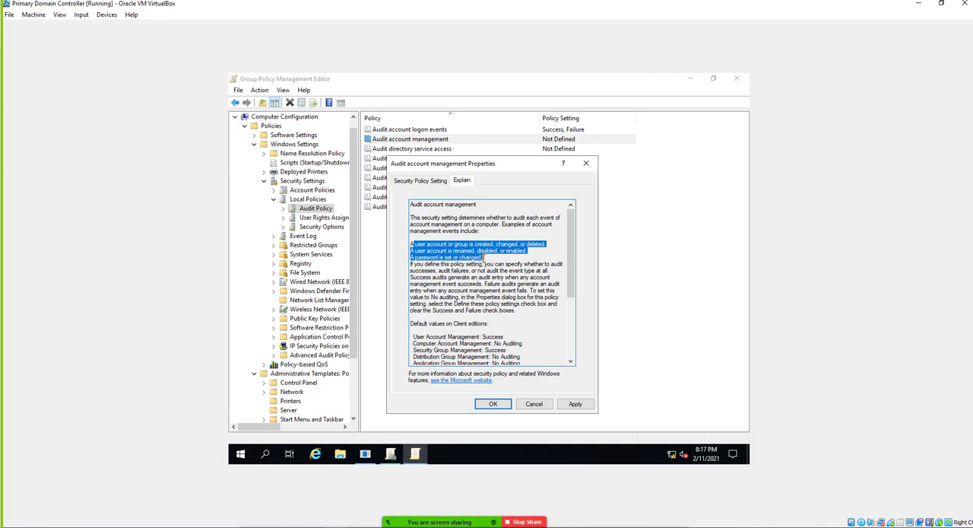
pyautogui.click(430, 182)
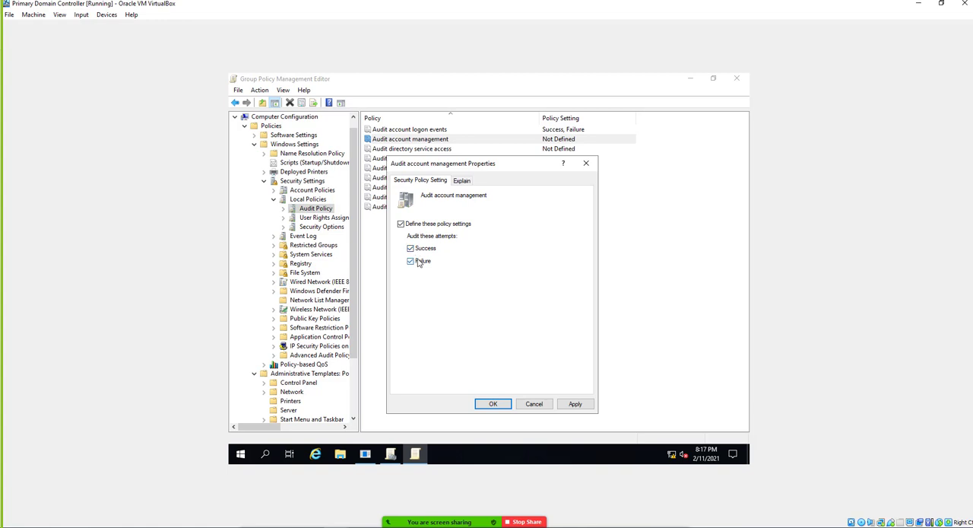
pyautogui.click(414, 261)
pyautogui.click(574, 404)
pyautogui.click(493, 403)
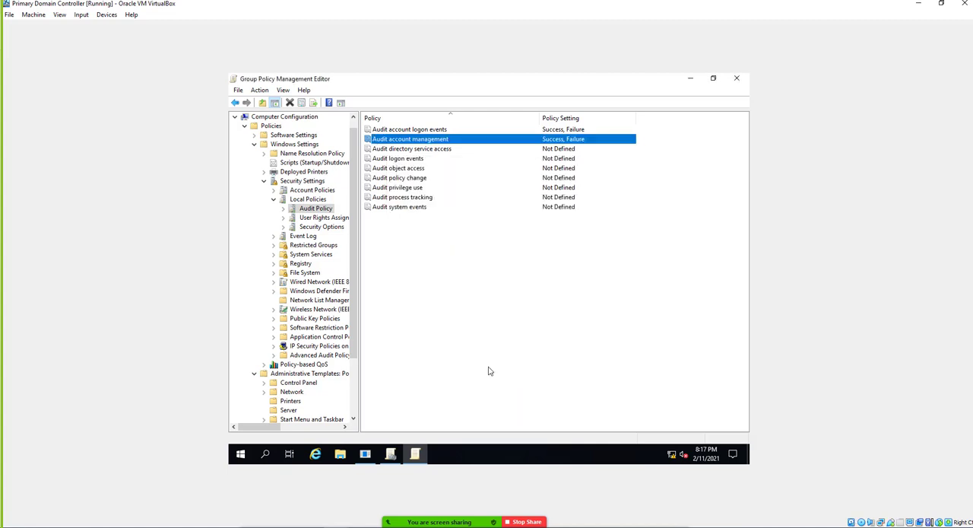
# Define the Audit directory service access policy to audit both Success and Failure attempts.
pyautogui.doubleClick(411, 149)
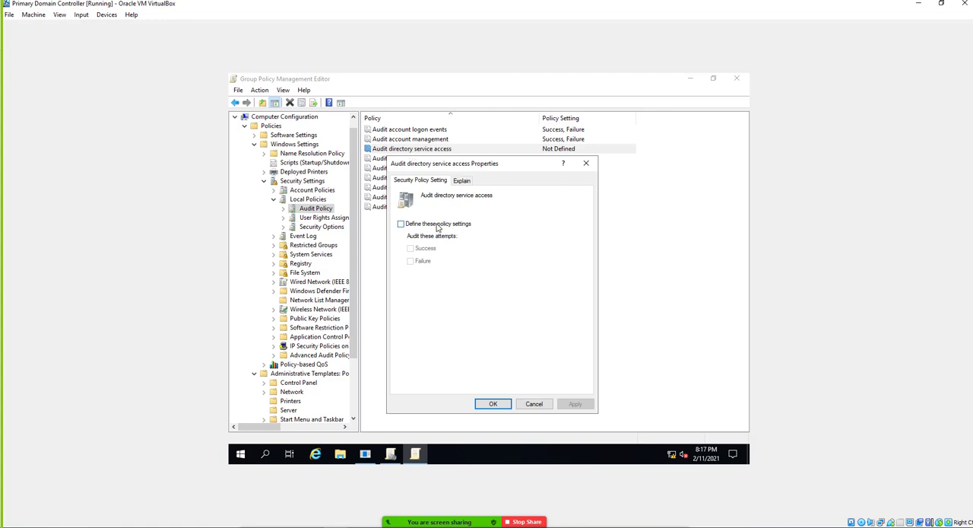
pyautogui.click(438, 225)
pyautogui.click(423, 251)
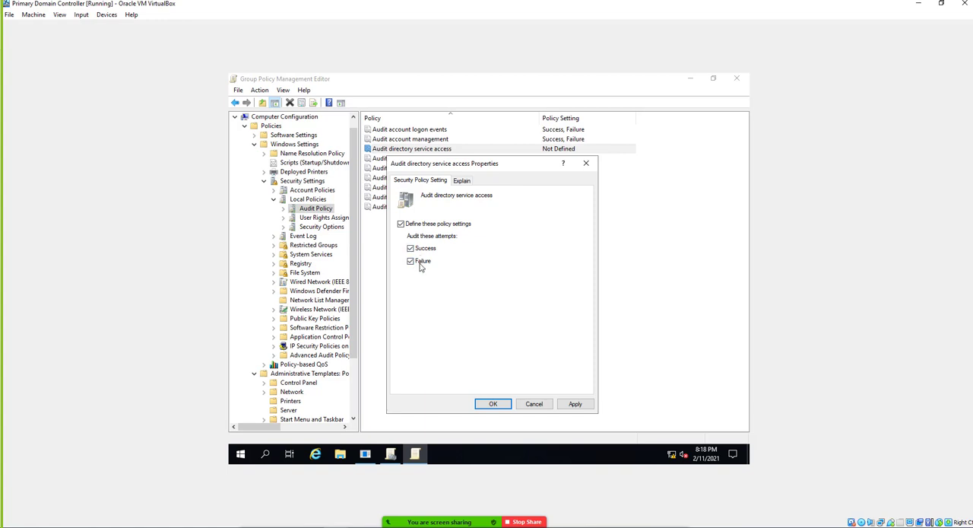
pyautogui.click(576, 404)
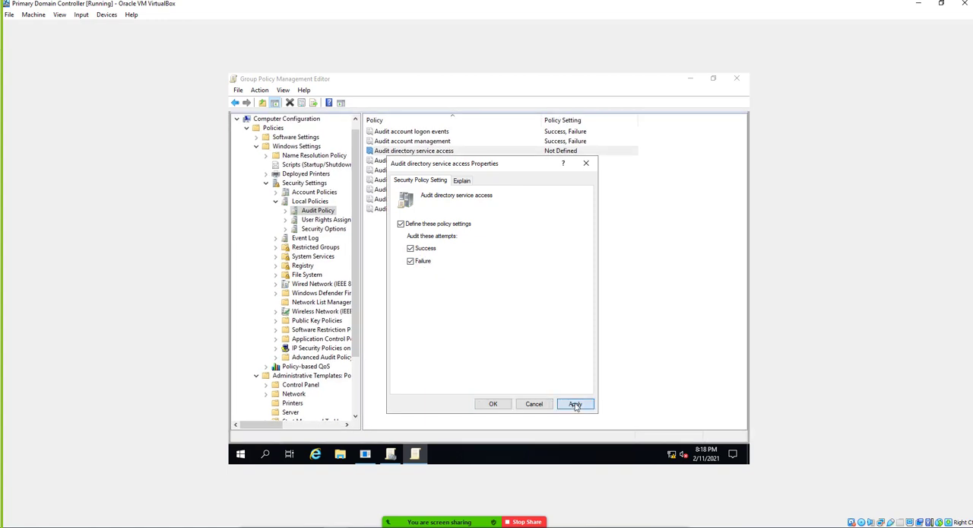
pyautogui.click(496, 403)
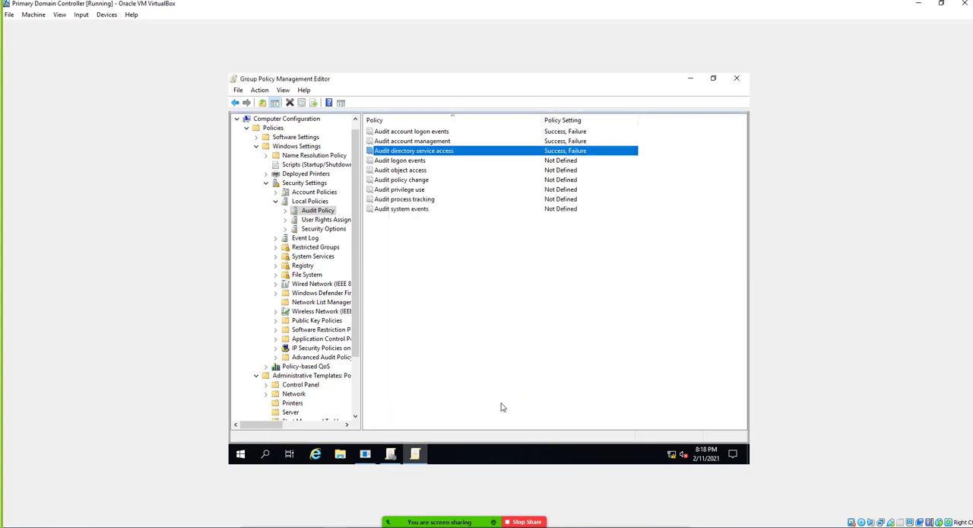
# Define the Audit logon events policy for Success and Failure attempts, reading its explanation, and return to the policy list.
pyautogui.doubleClick(397, 161)
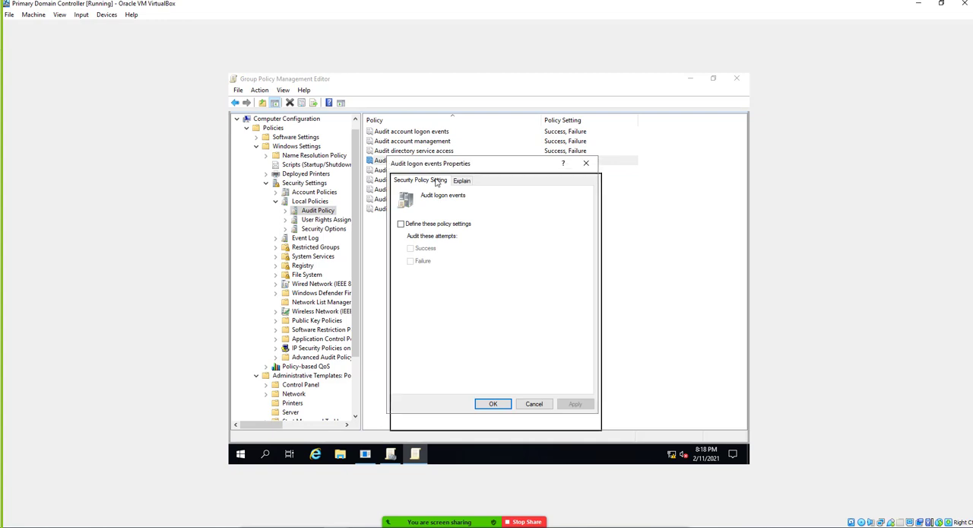
pyautogui.moveTo(433, 165); pyautogui.dragTo(437, 183)
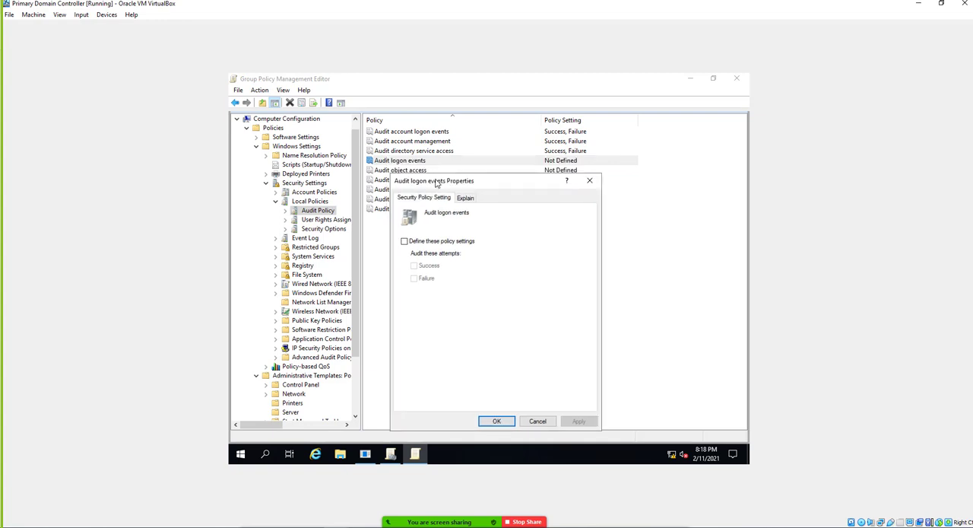
pyautogui.click(432, 242)
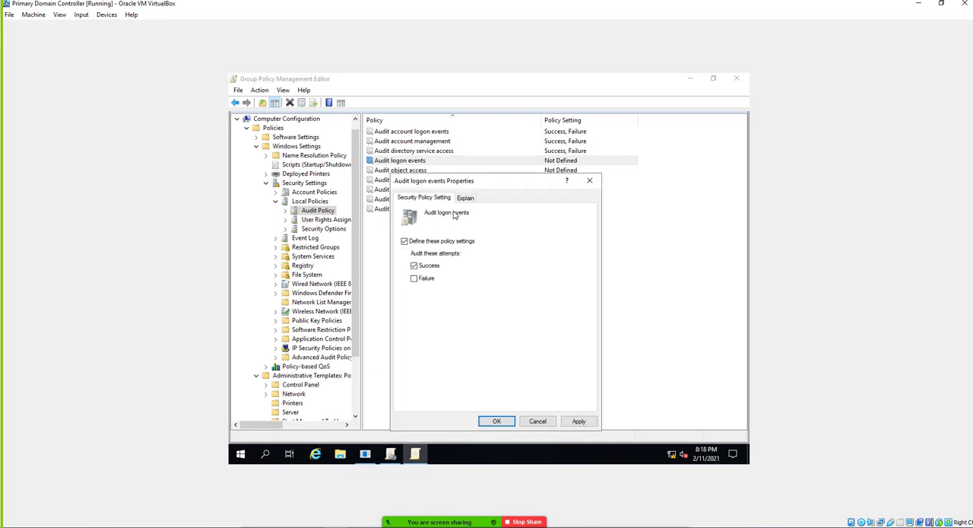
pyautogui.click(416, 279)
pyautogui.click(465, 200)
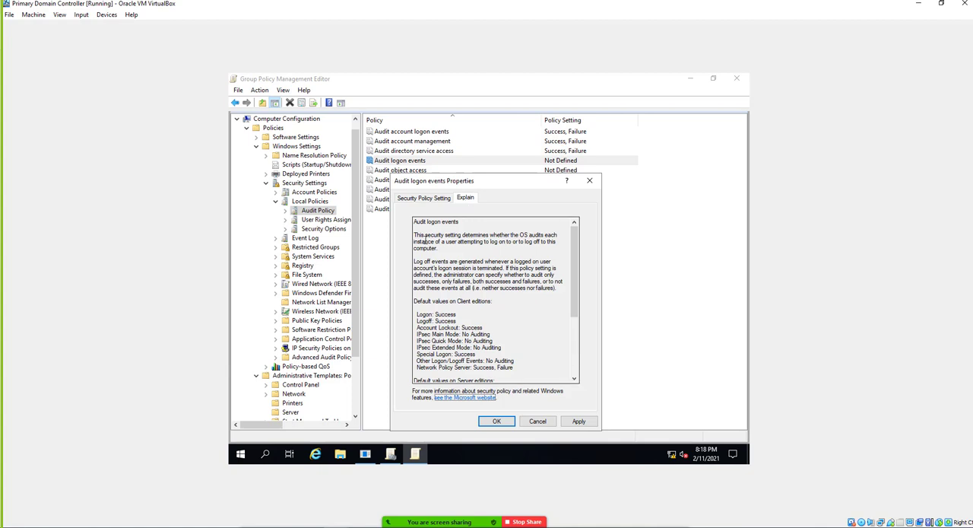
pyautogui.moveTo(422, 237); pyautogui.dragTo(472, 258)
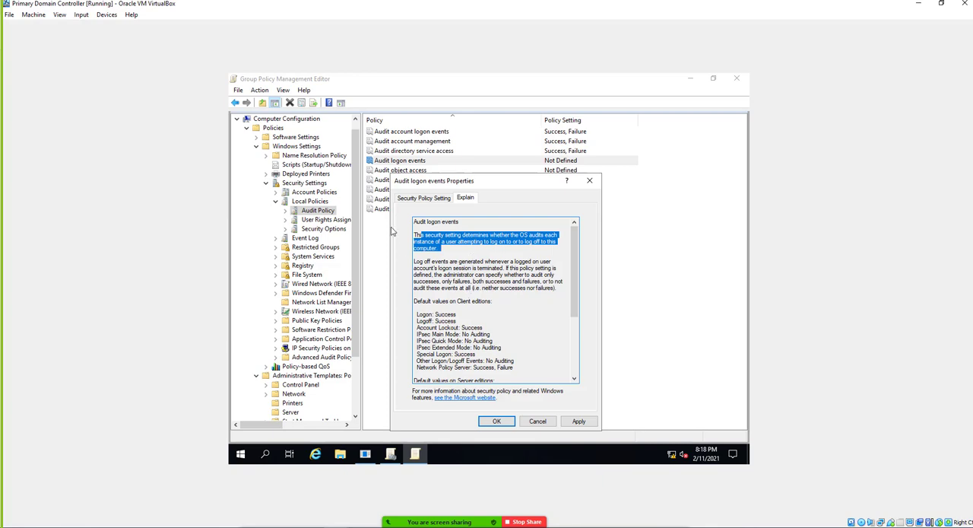
pyautogui.press('Escape')
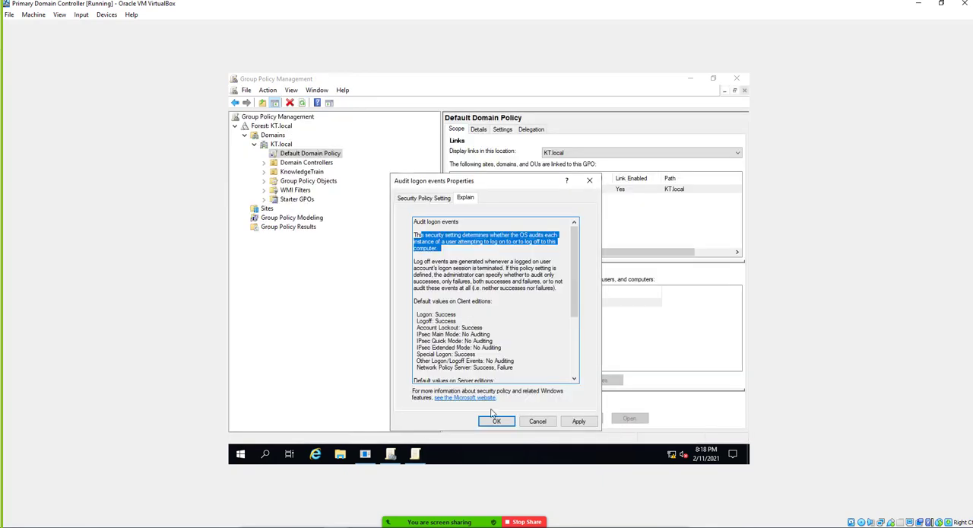
pyautogui.click(497, 422)
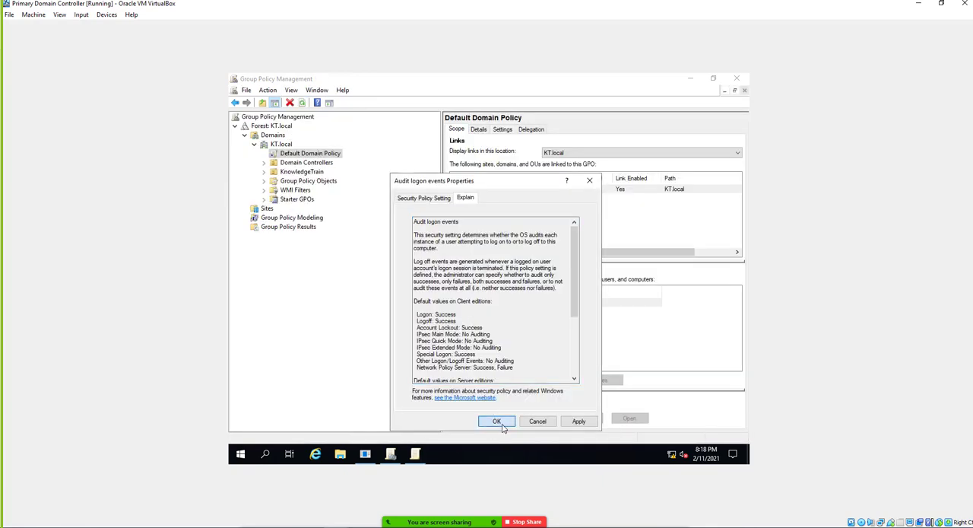
pyautogui.click(417, 454)
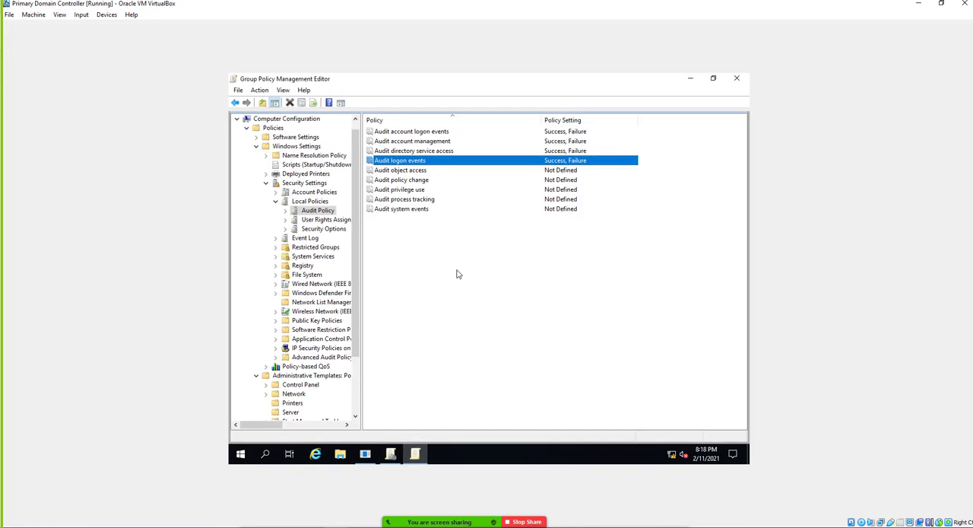
# Define the Audit object access policy for Success and Failure attempts, checking its explanation before confirming.
pyautogui.doubleClick(401, 171)
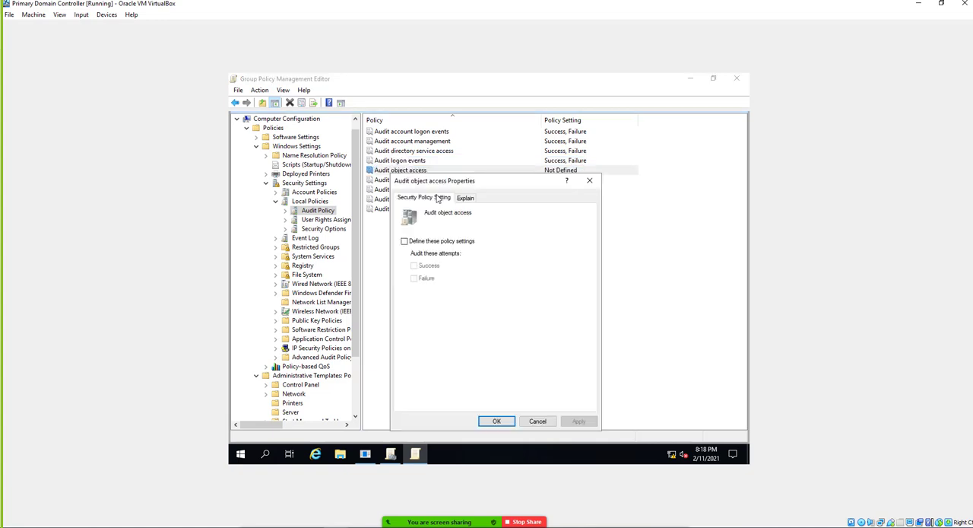
pyautogui.moveTo(441, 183); pyautogui.dragTo(448, 144)
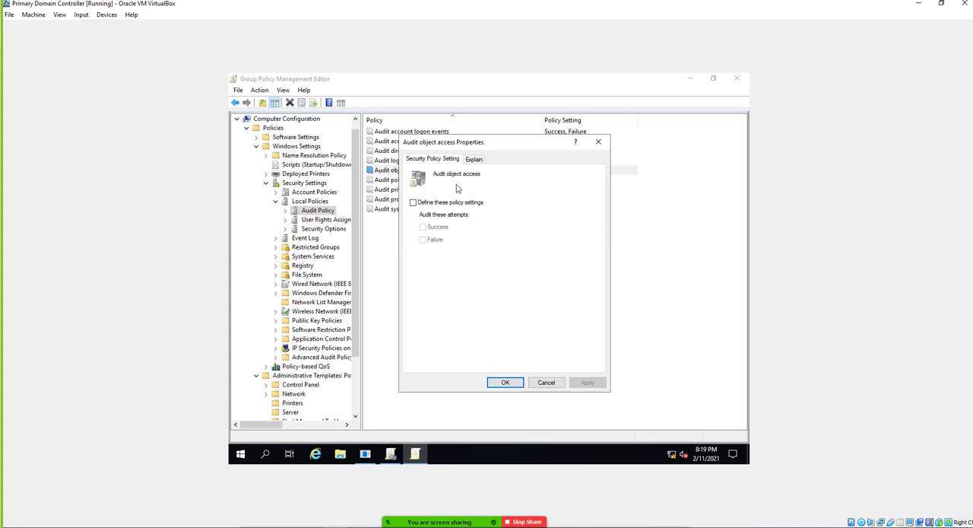
pyautogui.click(413, 202)
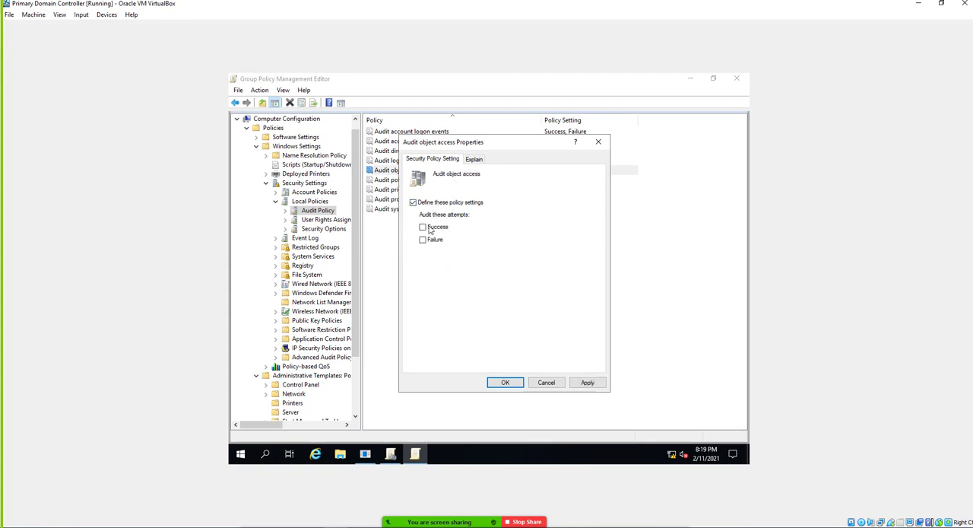
pyautogui.click(423, 227)
pyautogui.click(422, 240)
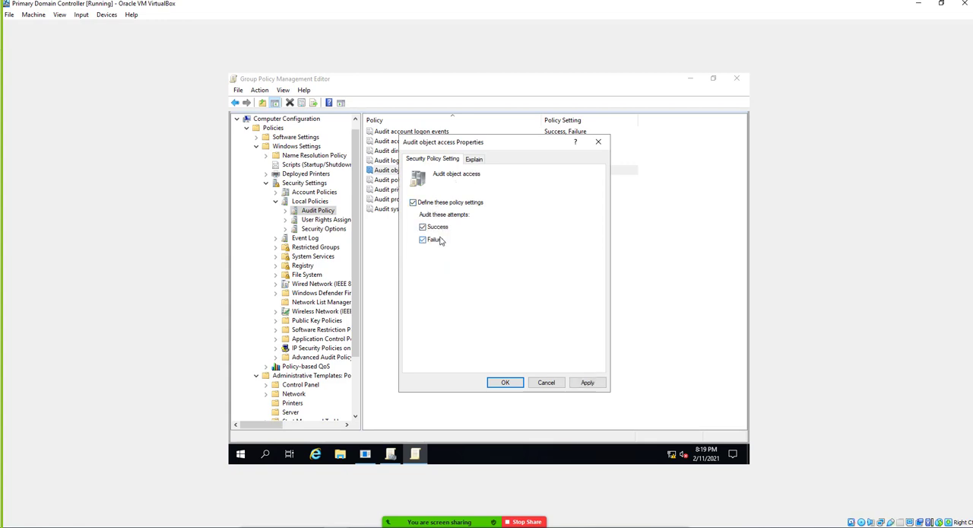
pyautogui.click(473, 159)
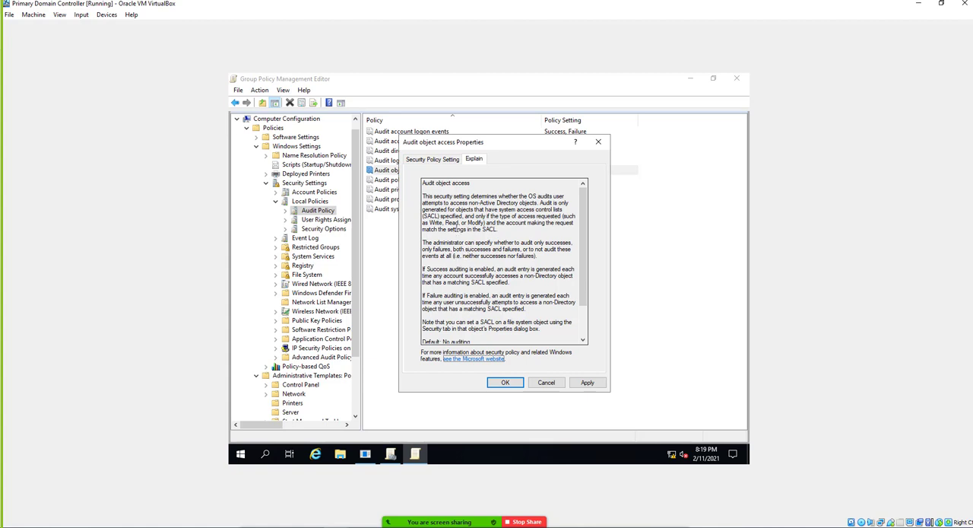
pyautogui.click(437, 160)
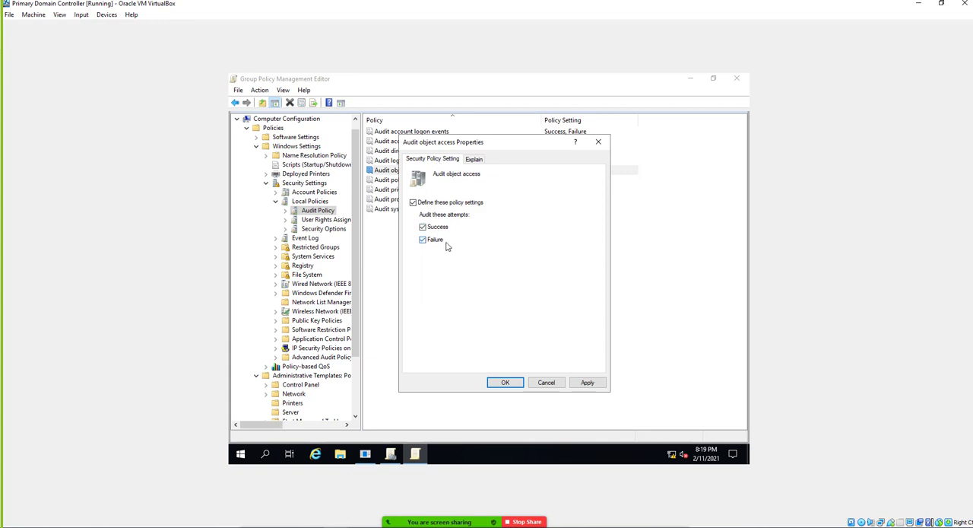
pyautogui.click(498, 382)
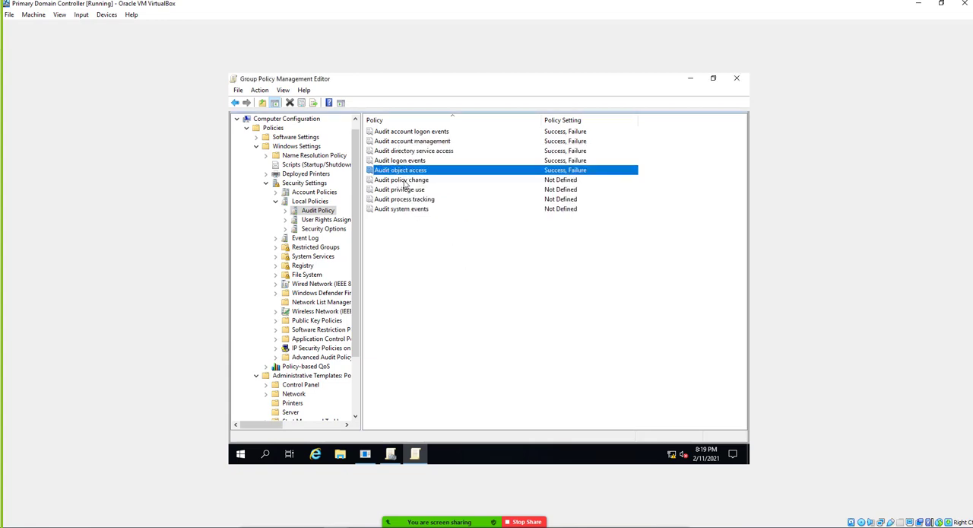
# Define the Audit policy change policy for Success and Failure attempts, reading which policy types its explanation covers before confirming.
pyautogui.doubleClick(405, 181)
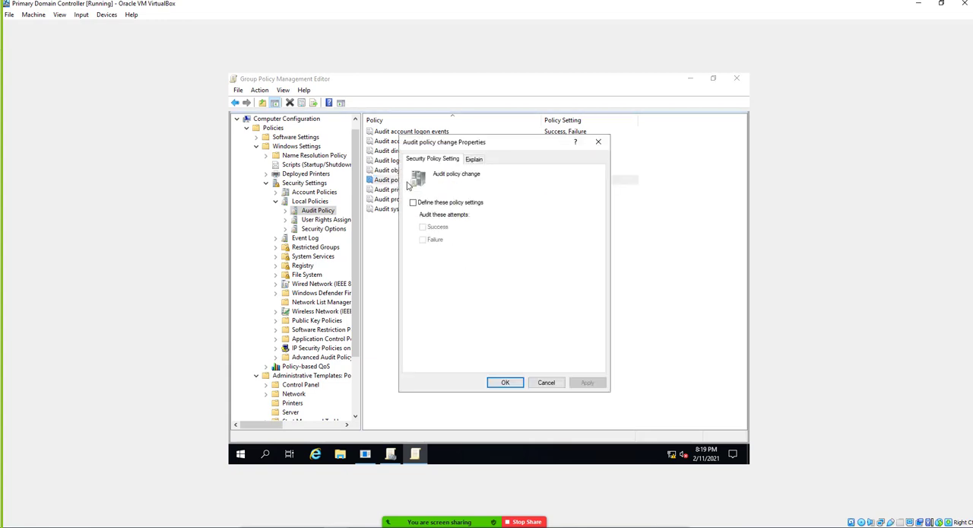
pyautogui.click(413, 203)
pyautogui.click(423, 228)
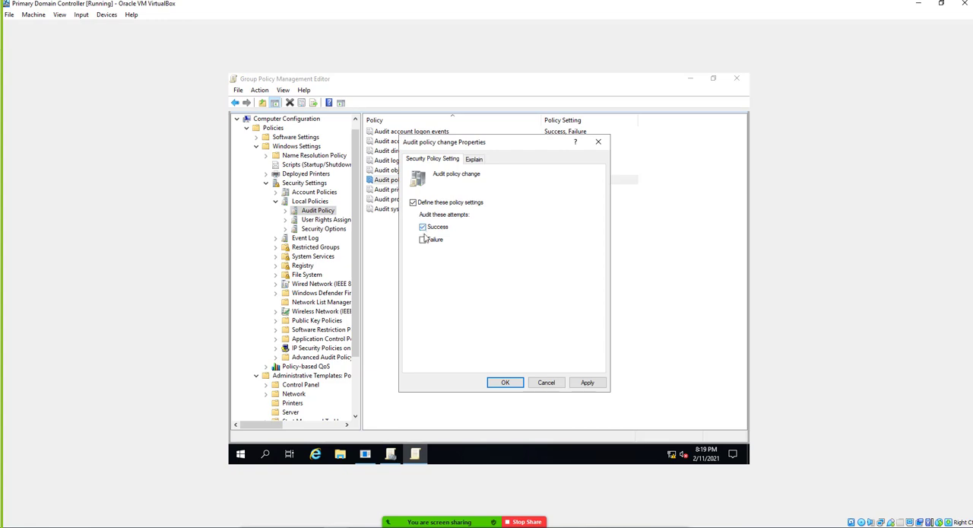
pyautogui.click(423, 240)
pyautogui.click(473, 161)
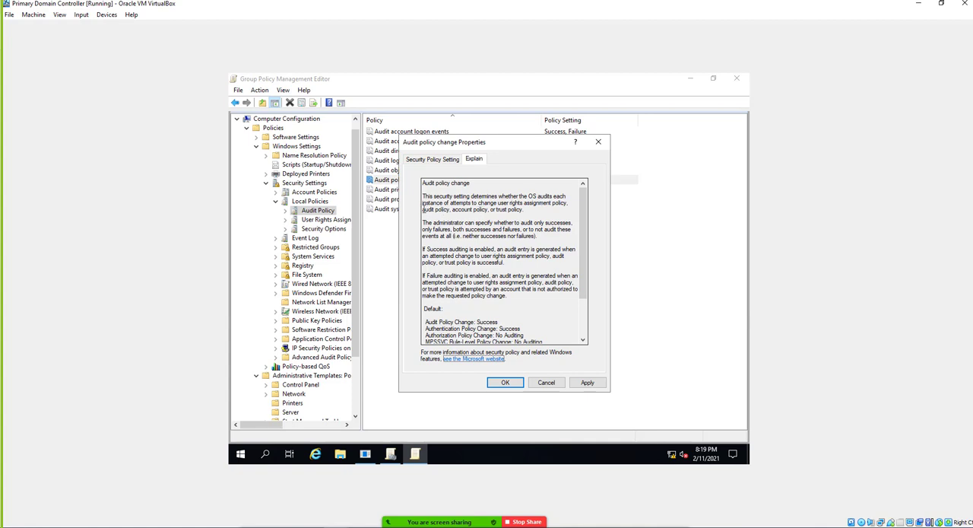
pyautogui.moveTo(423, 209); pyautogui.dragTo(523, 212)
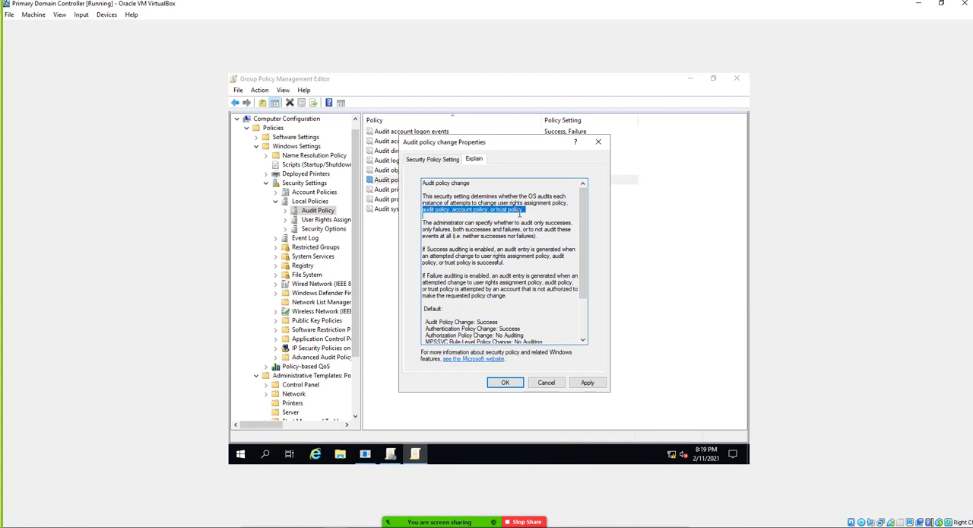
pyautogui.click(449, 160)
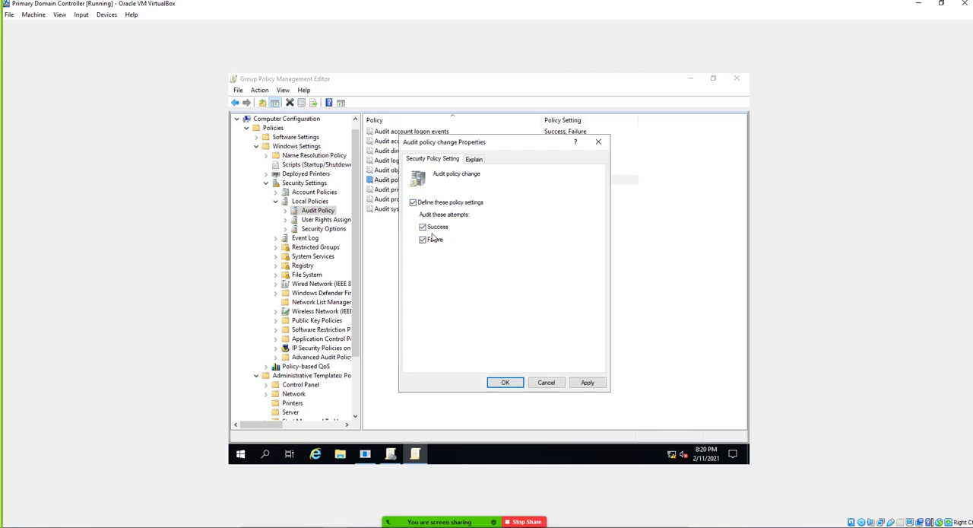
pyautogui.click(502, 382)
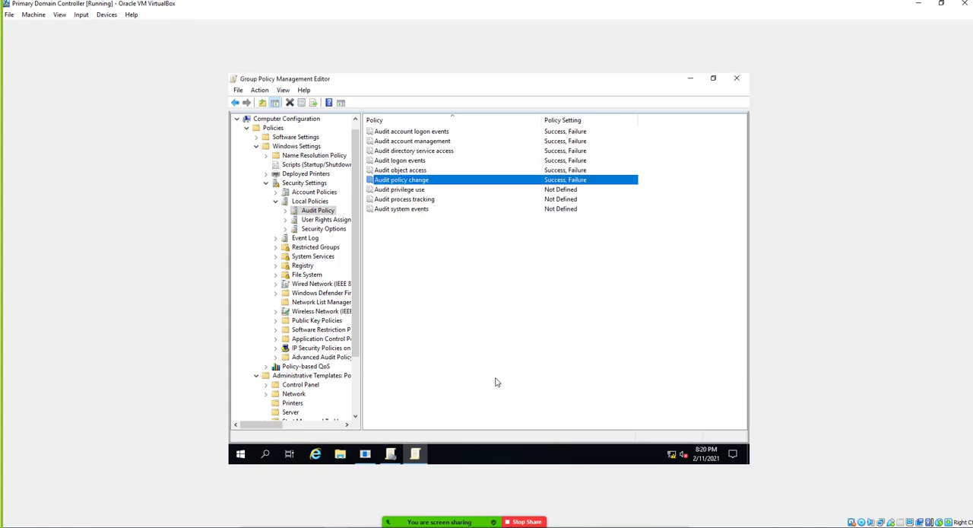
# Define the Audit privilege use policy to audit both Success and Failure attempts.
pyautogui.doubleClick(403, 190)
pyautogui.click(427, 202)
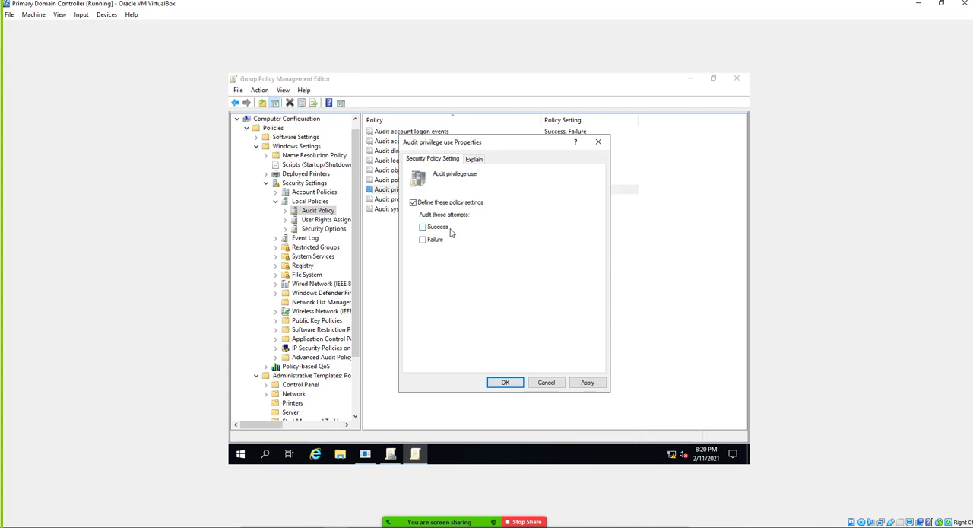
pyautogui.click(443, 229)
pyautogui.click(434, 240)
pyautogui.click(504, 383)
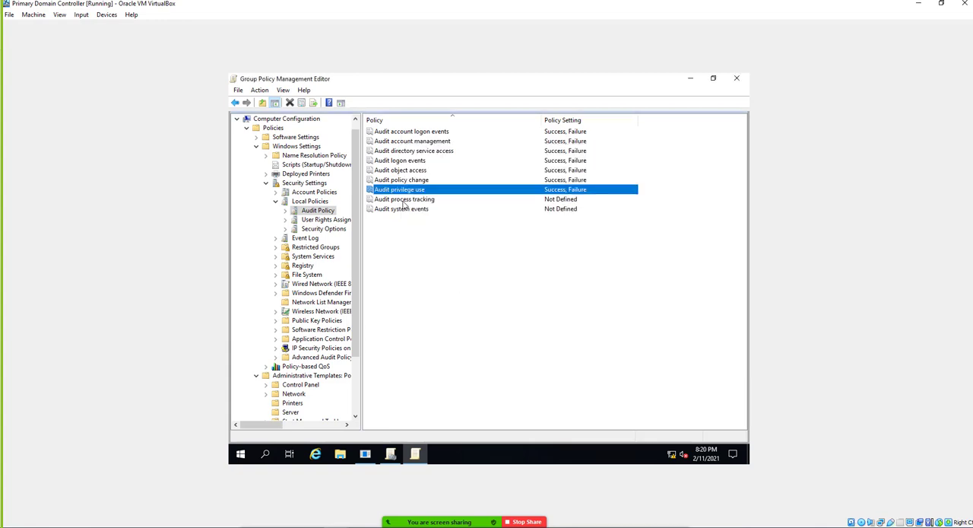
# Open the Audit process tracking policy and read which process-related events its explanation covers.
pyautogui.doubleClick(403, 200)
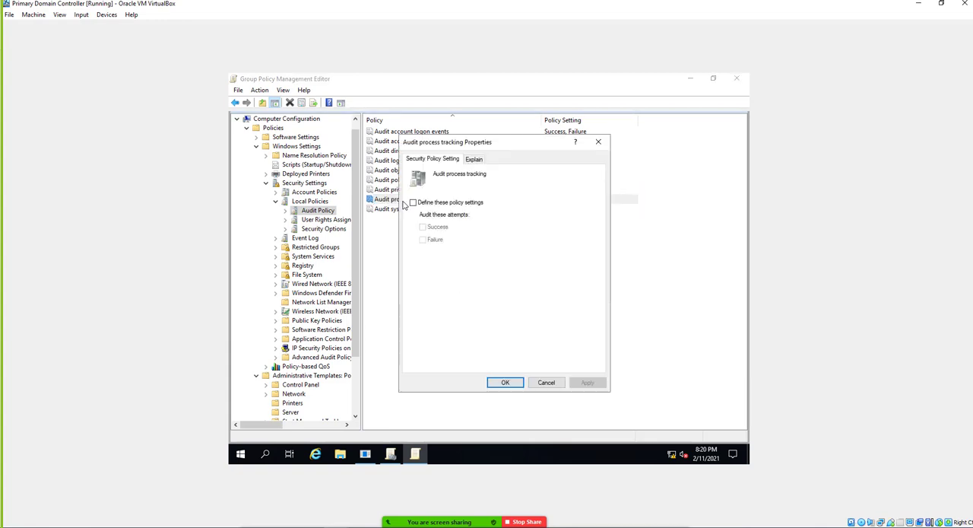
pyautogui.click(470, 160)
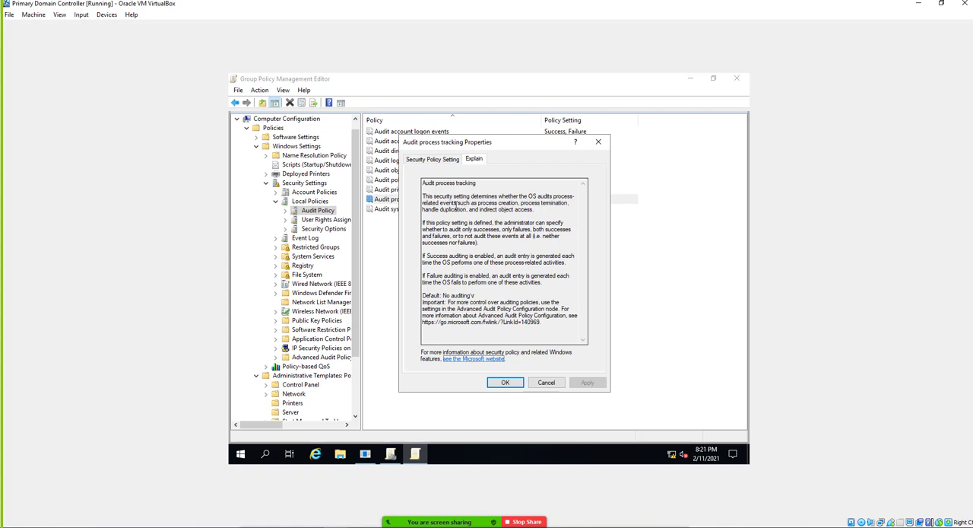
pyautogui.moveTo(482, 204); pyautogui.dragTo(530, 215)
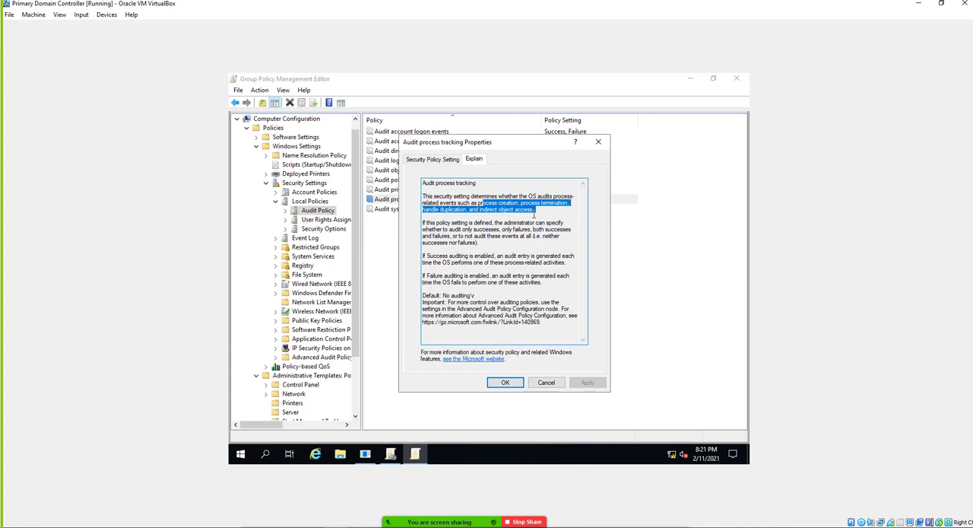
pyautogui.click(437, 159)
# Examine the running processes and the actions available for conhost.exe in Task Manager's detailed process list, and close Task Manager.
pyautogui.rightClick(496, 460)
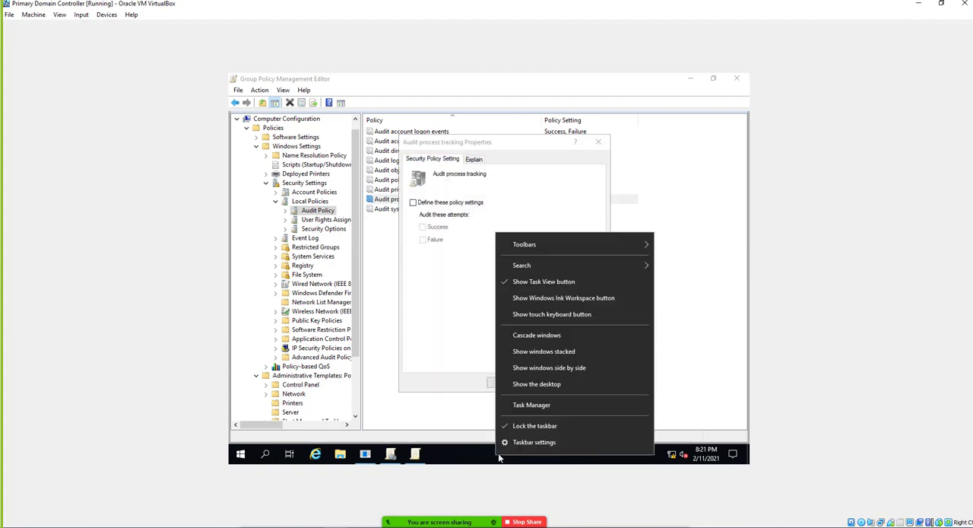
pyautogui.click(530, 403)
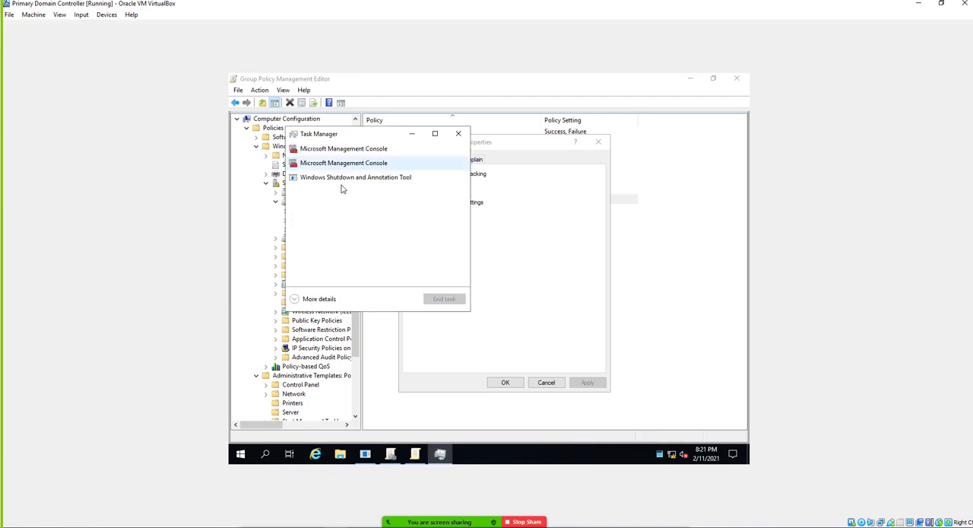
pyautogui.click(313, 298)
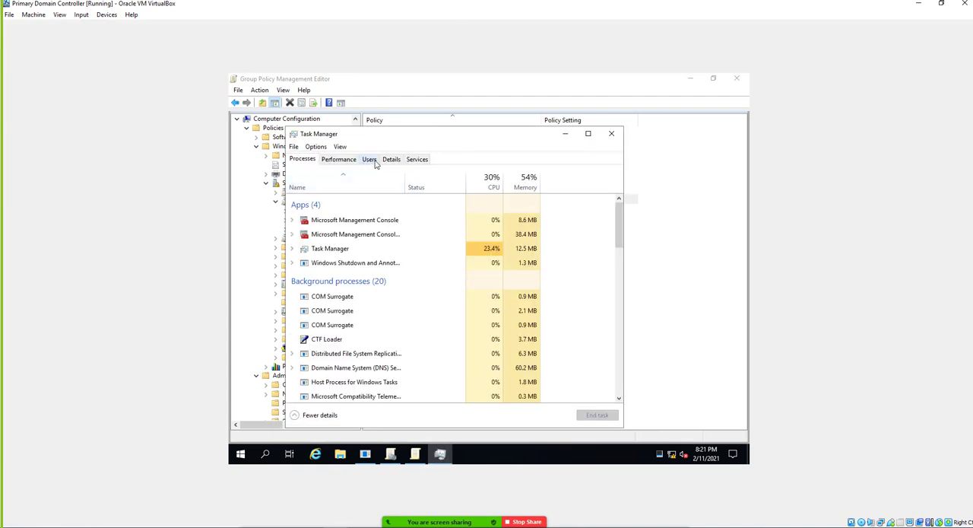
pyautogui.click(391, 159)
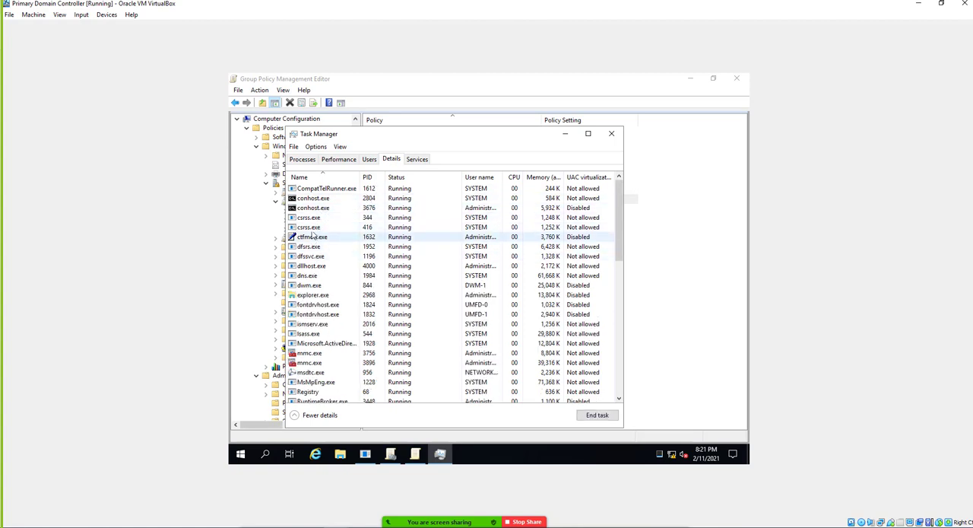
pyautogui.click(321, 275)
pyautogui.click(314, 219)
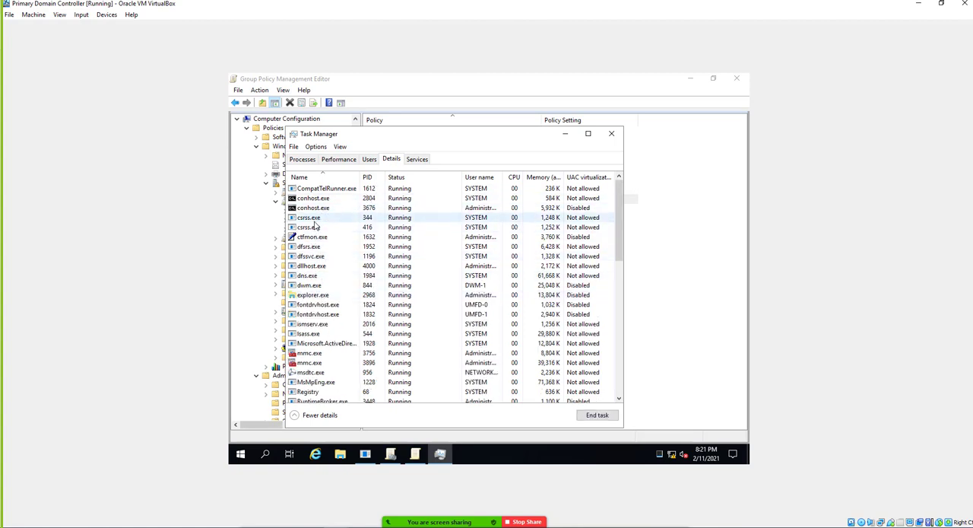
pyautogui.rightClick(328, 210)
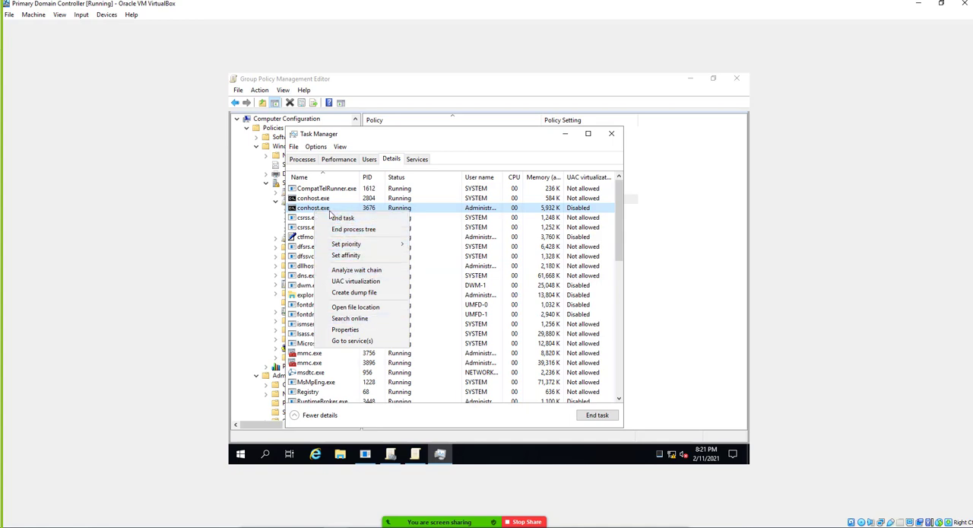
pyautogui.click(313, 210)
pyautogui.rightClick(312, 210)
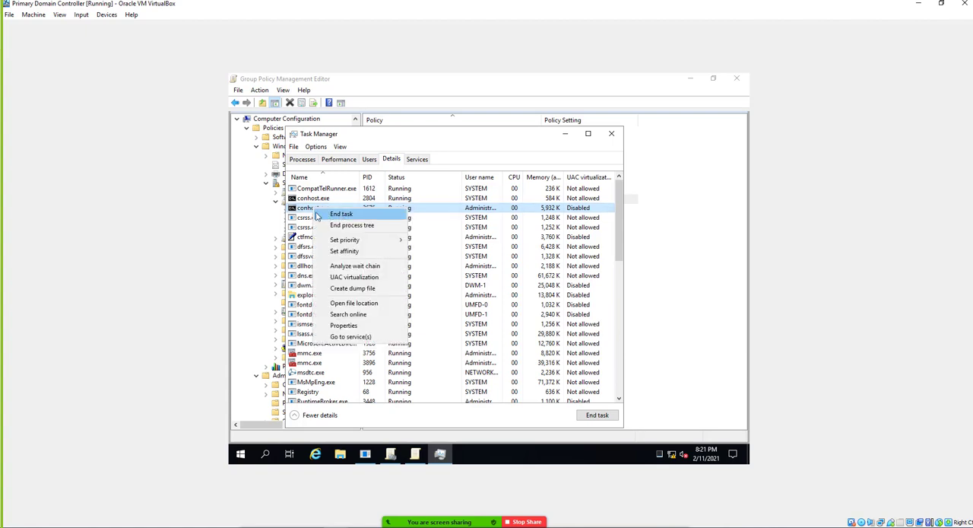
pyautogui.click(612, 134)
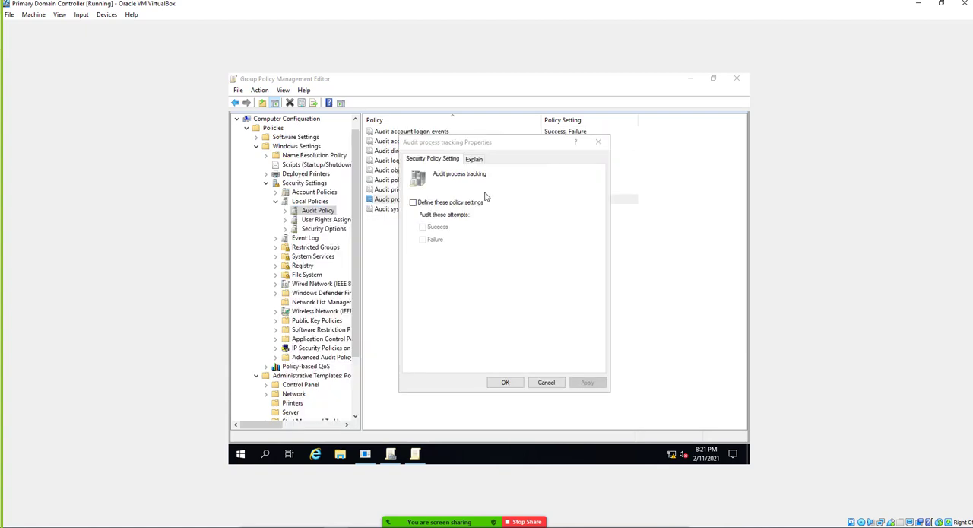
# Define the Audit process tracking policy for Success and Failure attempts and confirm it.
pyautogui.click(444, 204)
pyautogui.click(444, 228)
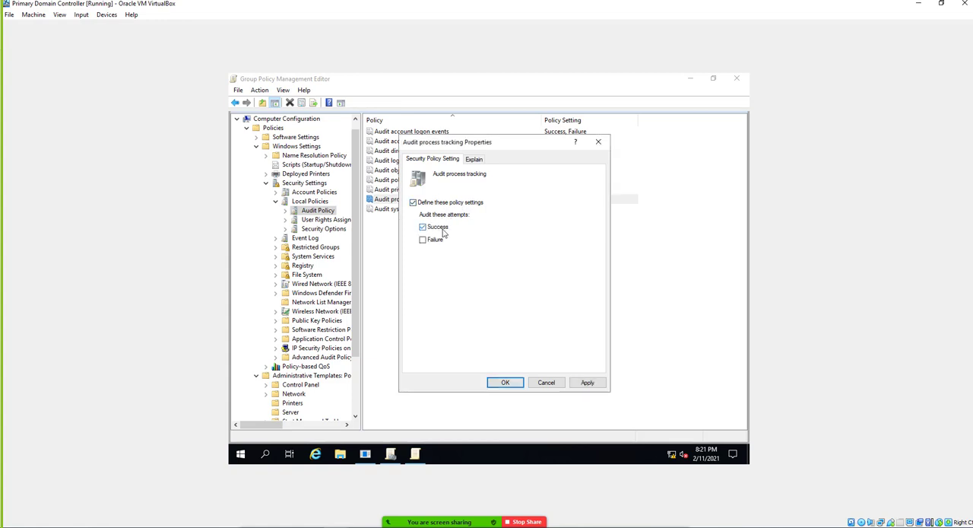
pyautogui.click(435, 242)
pyautogui.click(505, 382)
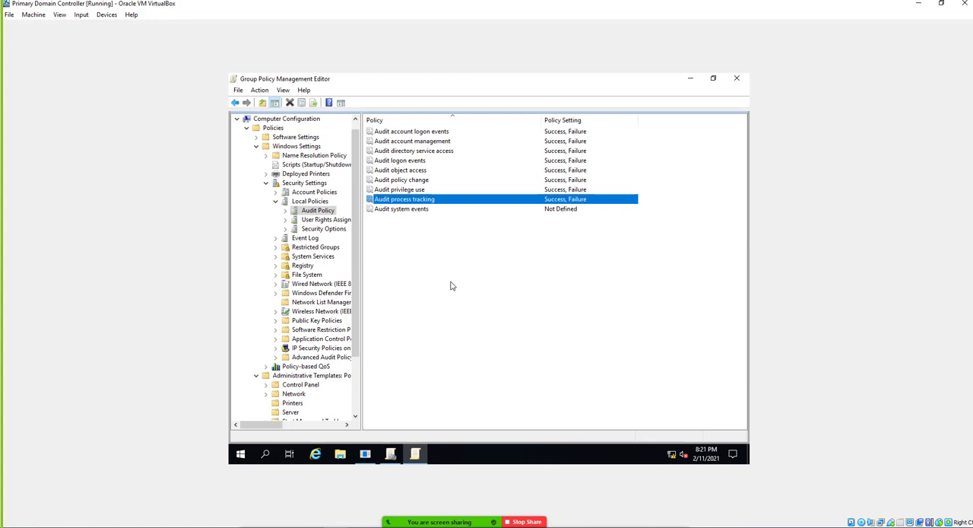
# Define the Audit system events policy for Success and Failure attempts, reading which system events its explanation covers before confirming.
pyautogui.doubleClick(406, 209)
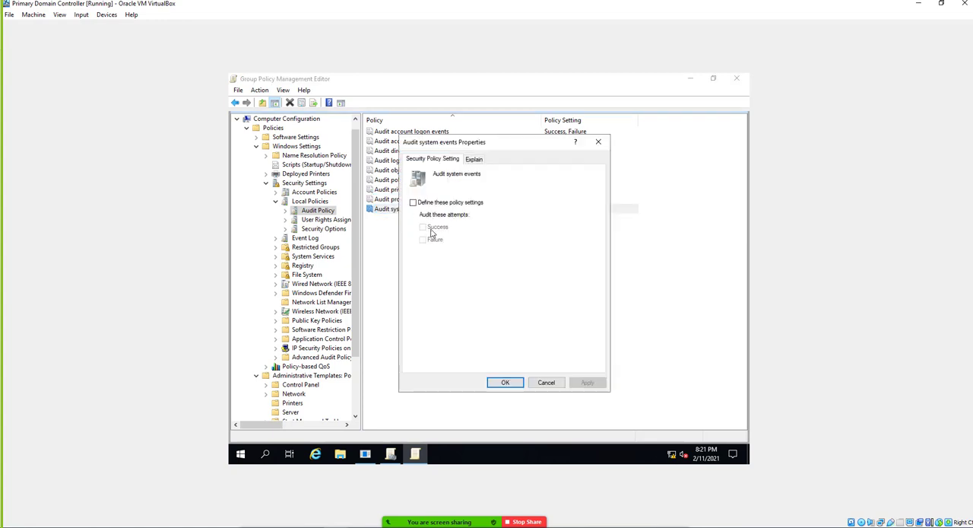
pyautogui.click(414, 203)
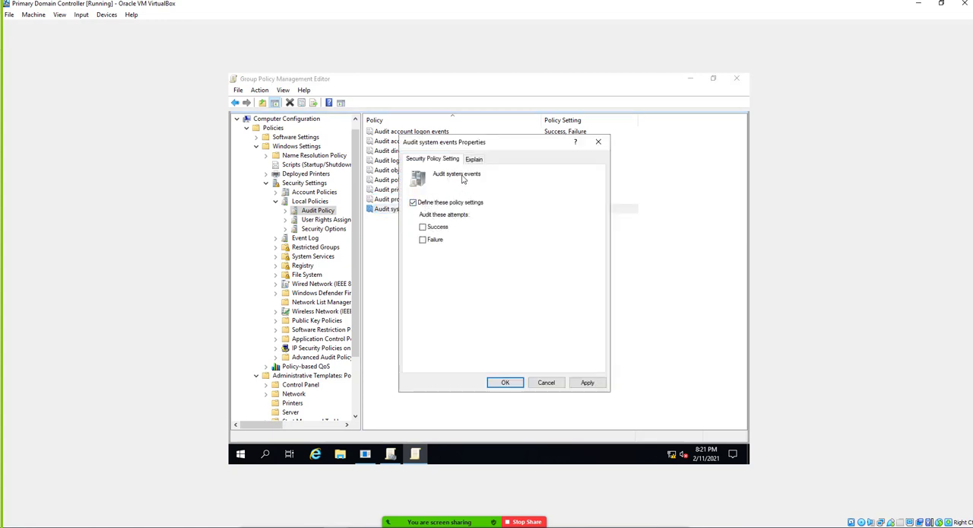
pyautogui.click(478, 160)
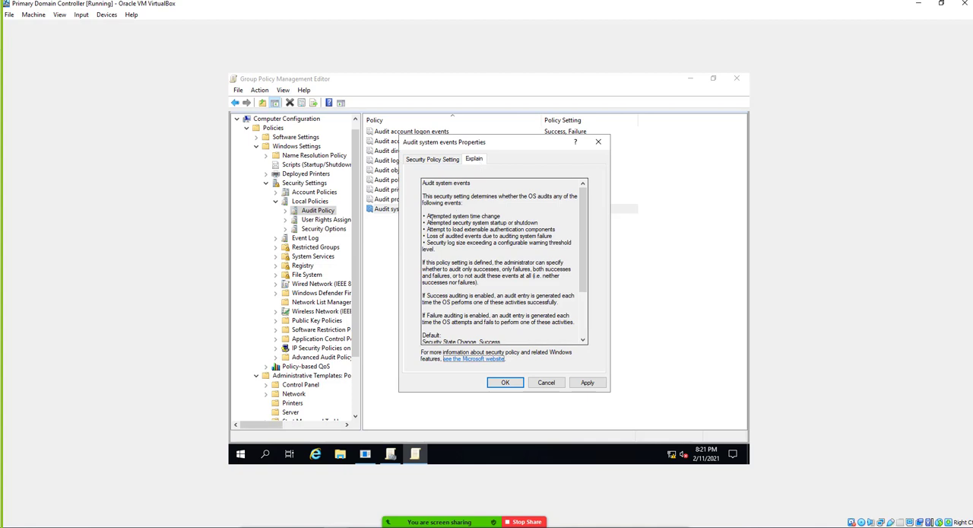
pyautogui.moveTo(427, 216); pyautogui.dragTo(501, 217)
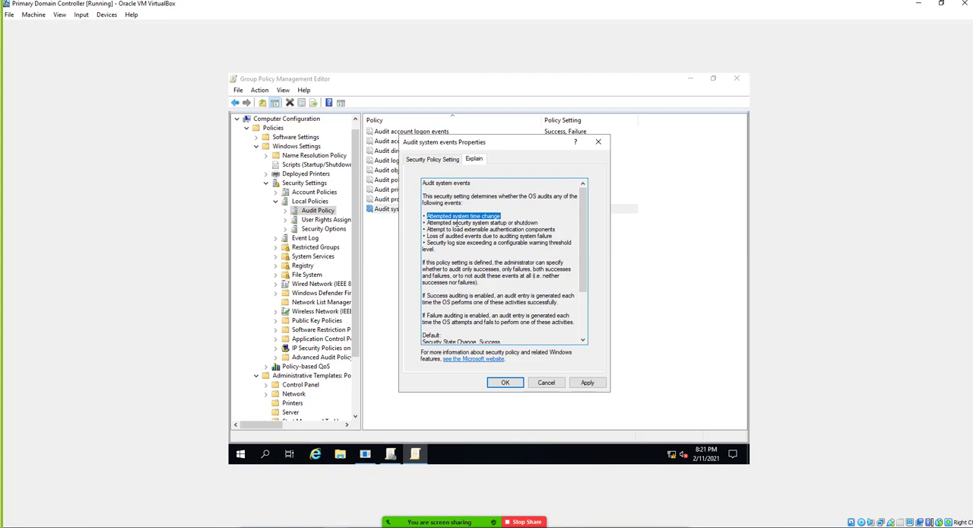
pyautogui.moveTo(429, 223); pyautogui.dragTo(501, 222)
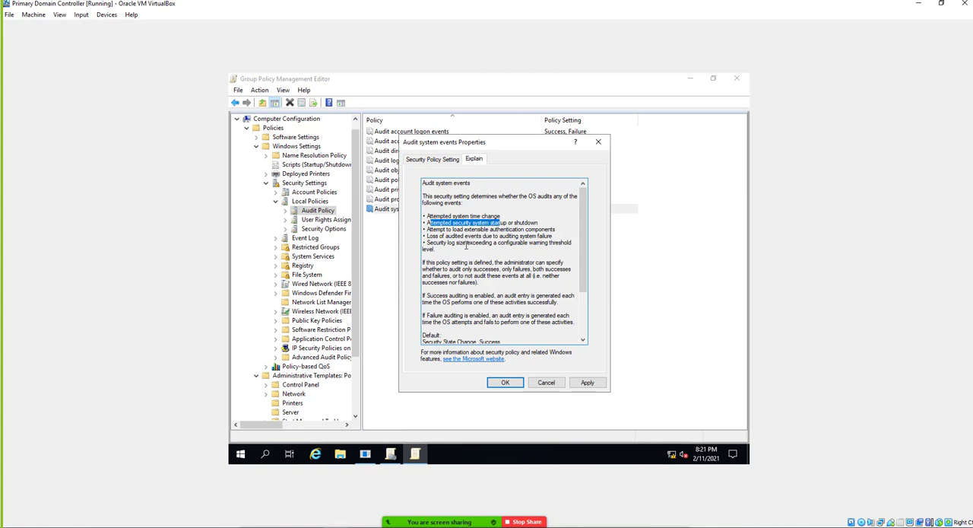
pyautogui.click(440, 160)
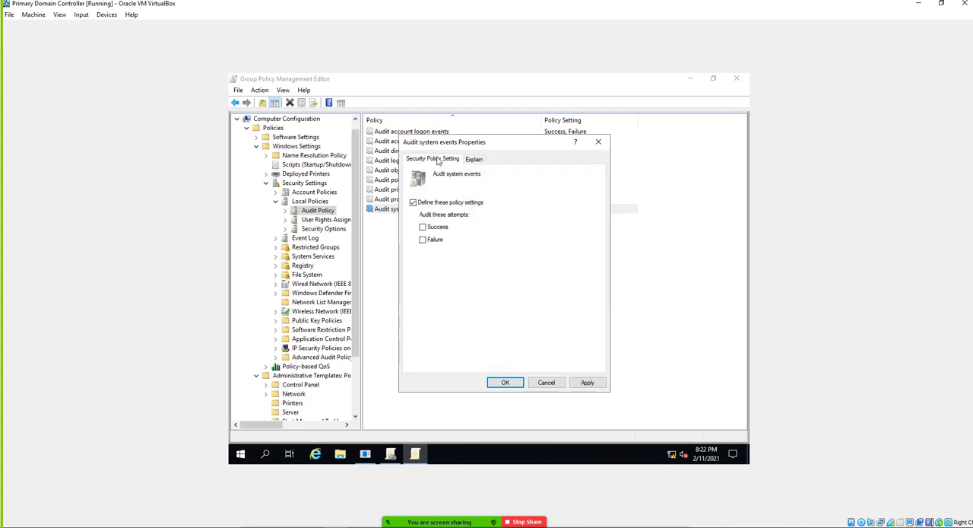
pyautogui.click(422, 240)
pyautogui.click(505, 383)
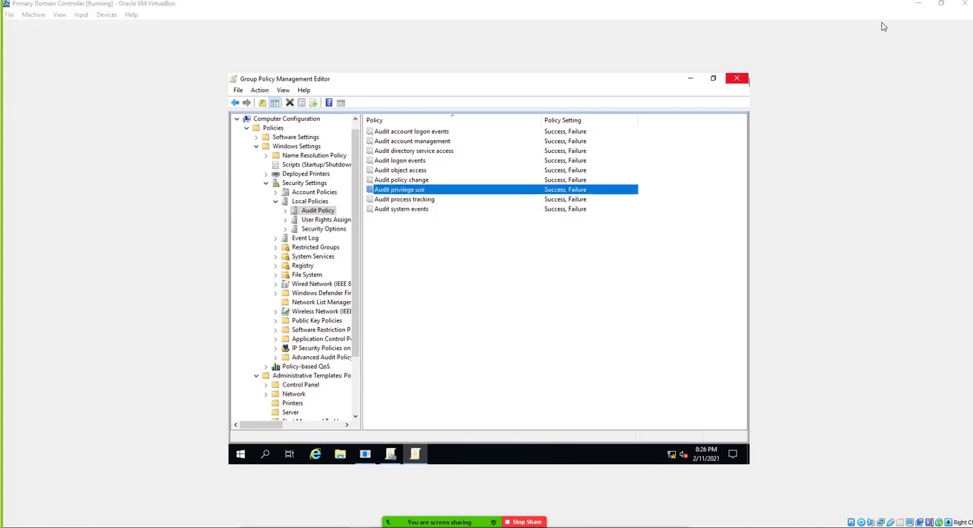
# Switch to the Sanfrancisco Windows 10 Client Machine and send it the Ctrl-Alt-Del sequence to bring up the sign-in screen.
pyautogui.click(942, 6)
pyautogui.click(774, 239)
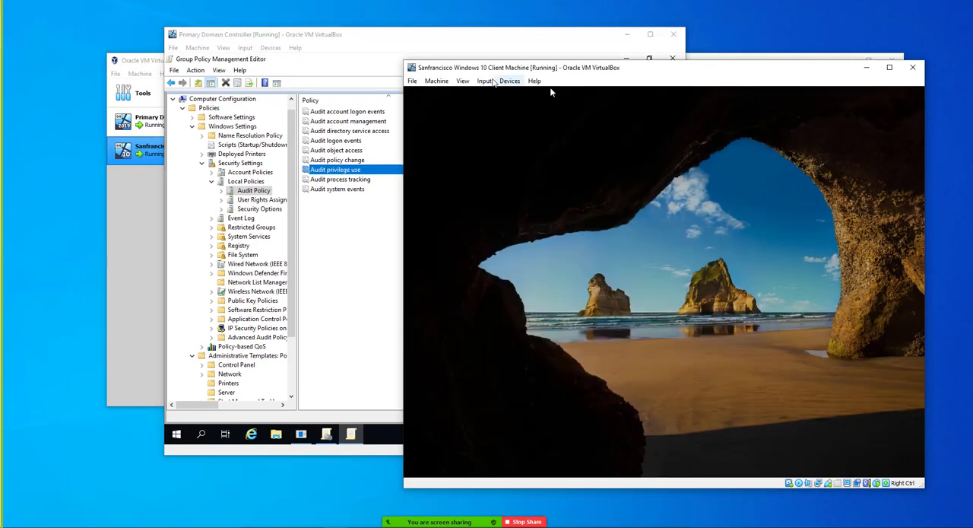
pyautogui.click(484, 81)
pyautogui.moveTo(524, 93)
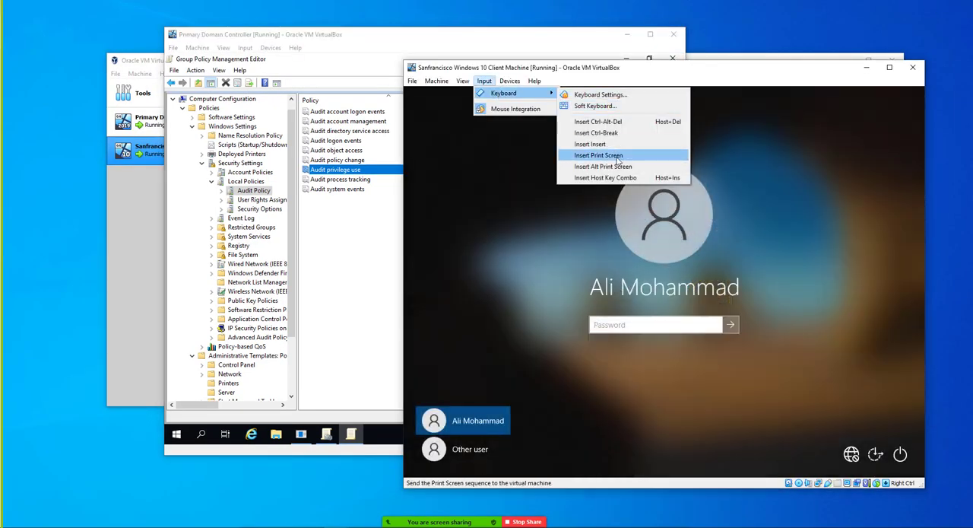
pyautogui.click(598, 122)
# Make repeated attempts to sign in to the client machine's preselected user account by entering an account password.
pyautogui.click(625, 327)
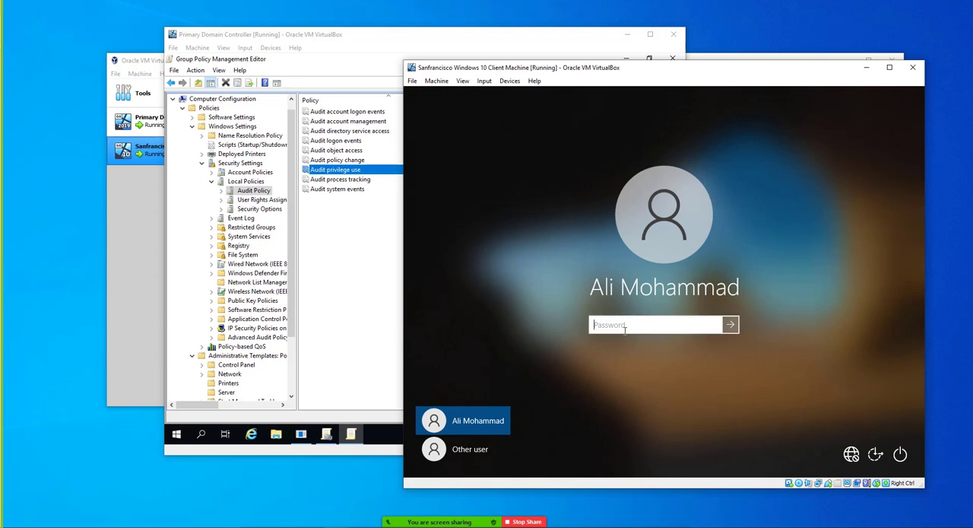
pyautogui.write('*************')
pyautogui.press('Return')
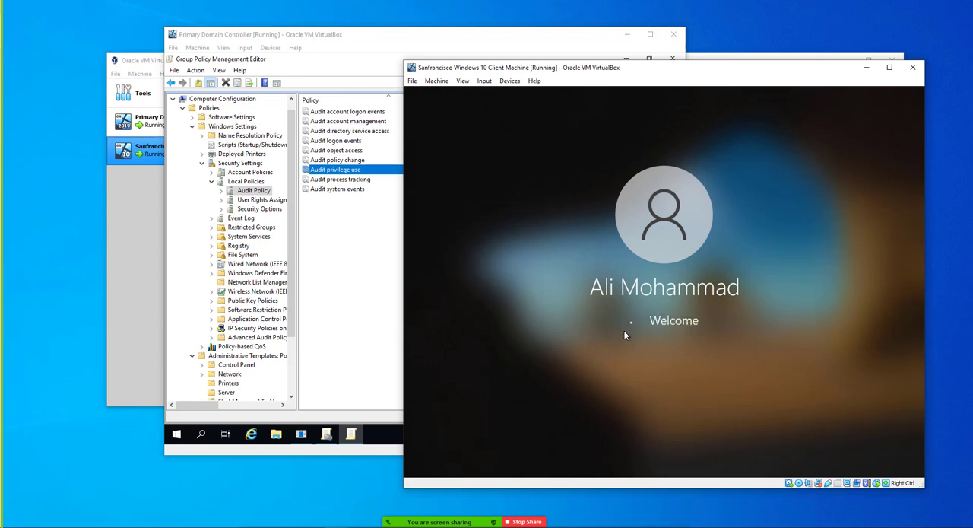
pyautogui.press('Return')
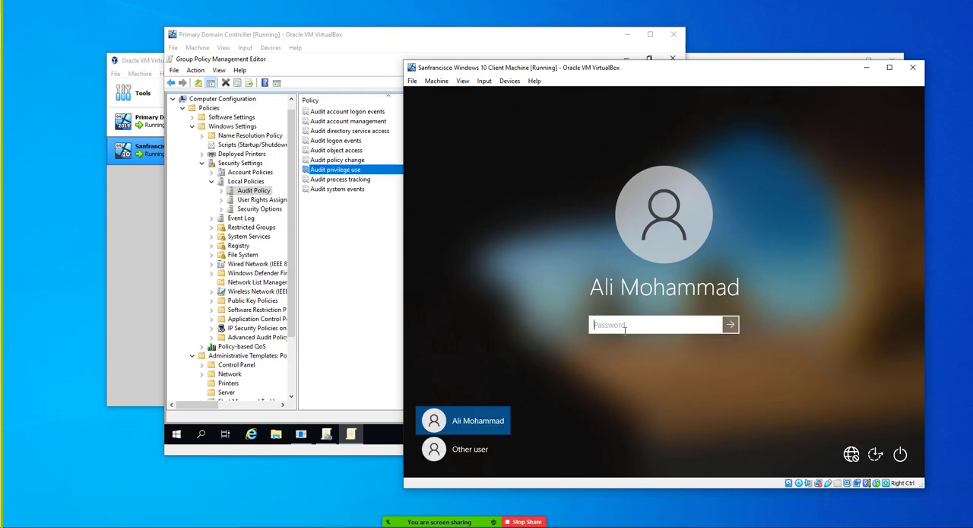
pyautogui.write('**************')
pyautogui.press('Return')
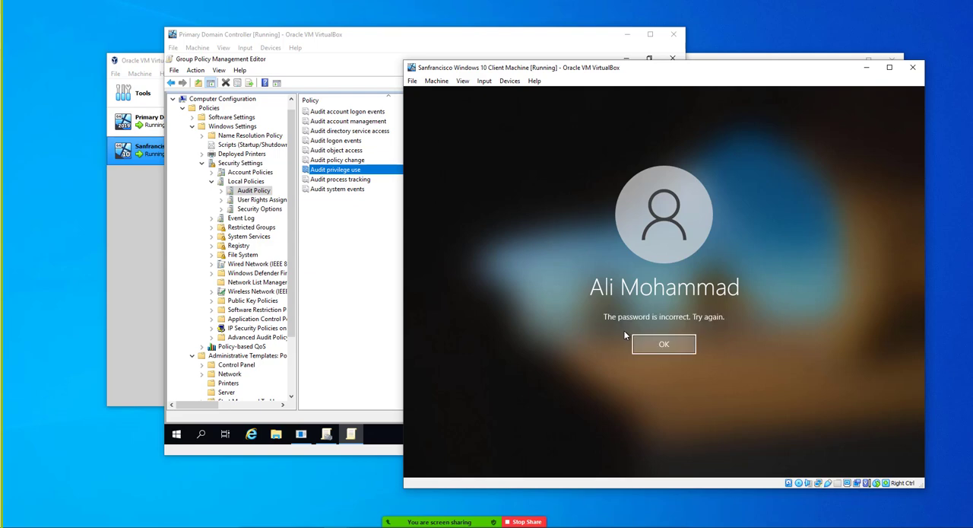
pyautogui.press('Return')
pyautogui.write('************')
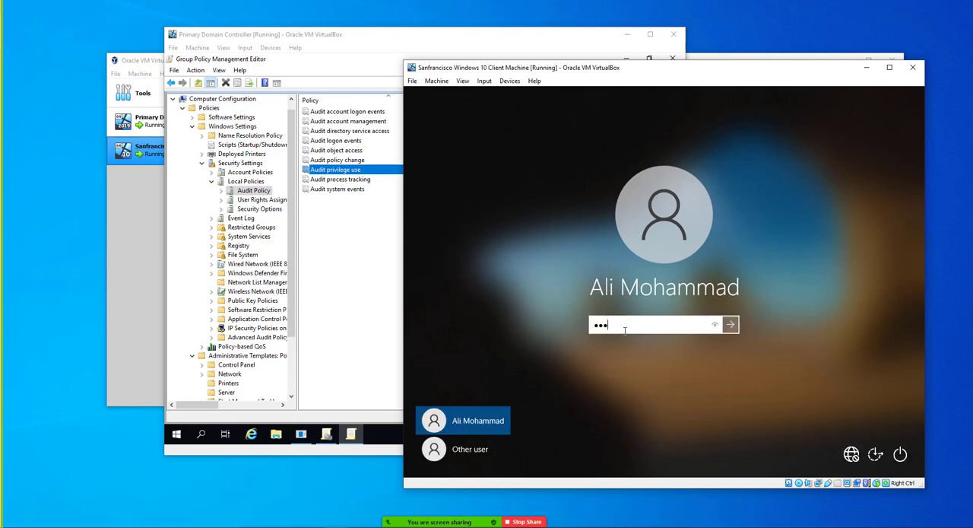
pyautogui.write('****')
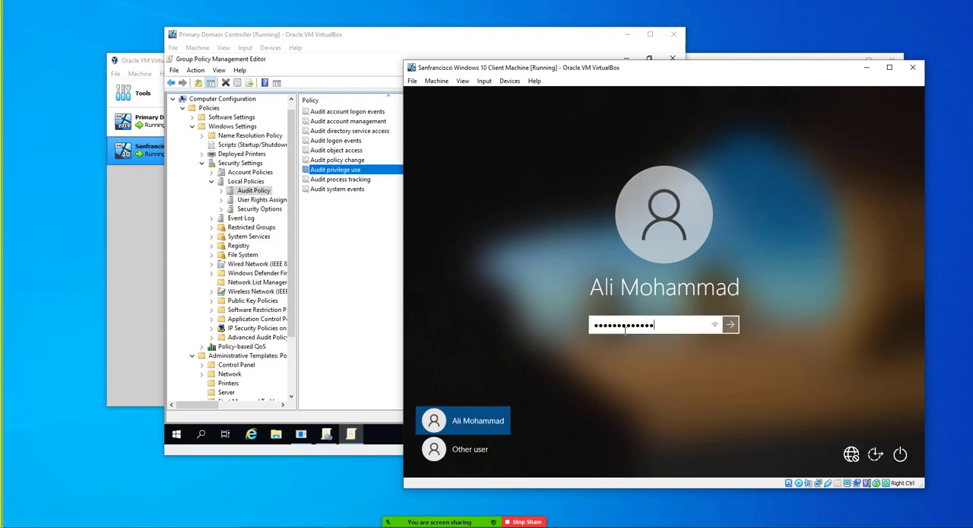
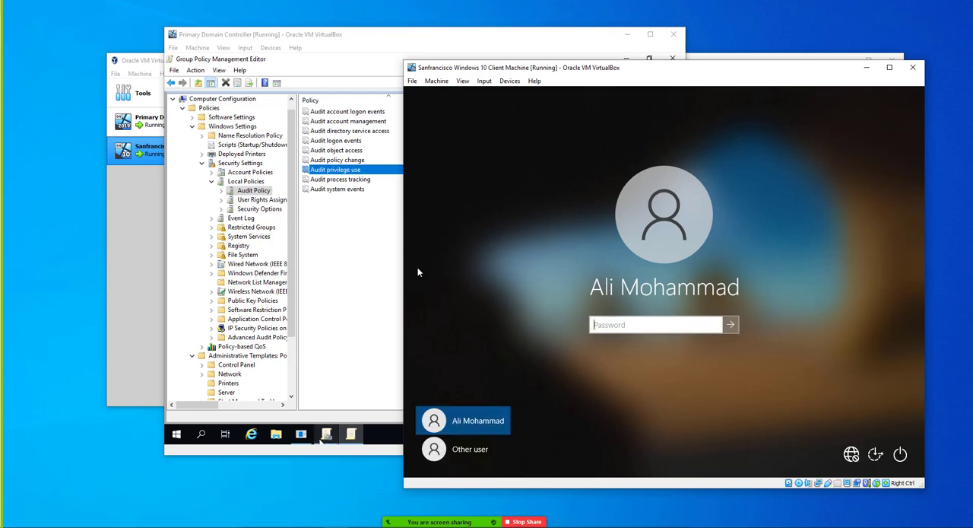
# Switch to the Primary Domain Controller machine and open Active Directory Users and Computers from the Windows Administrative Tools.
pyautogui.click(179, 435)
pyautogui.click(179, 435)
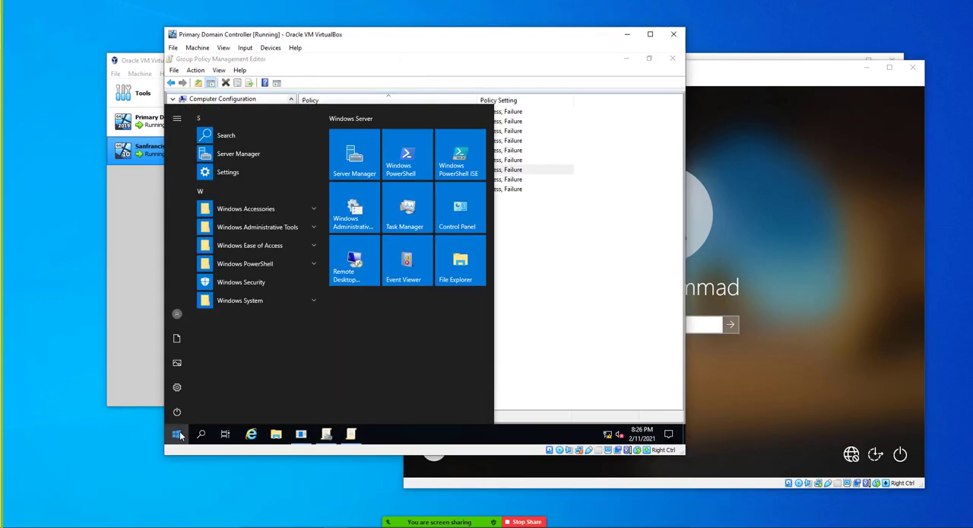
pyautogui.click(262, 226)
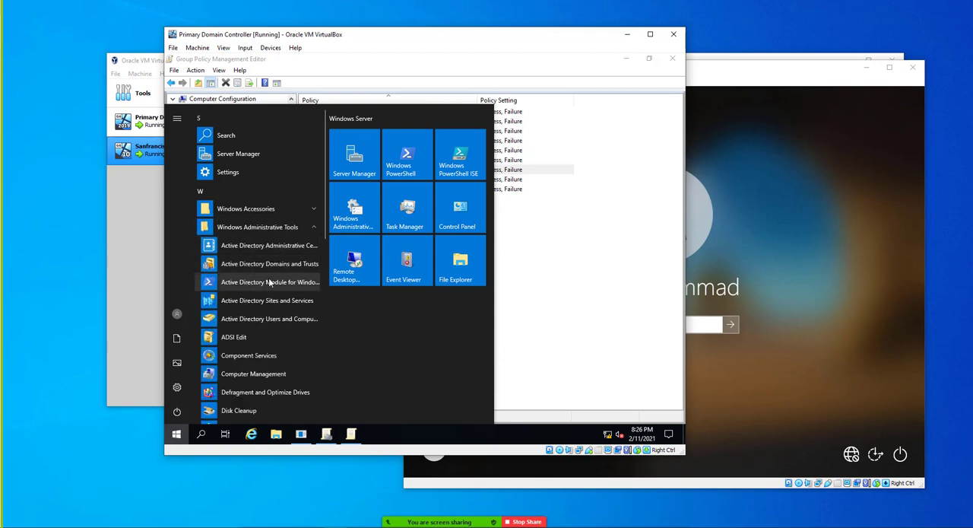
pyautogui.click(273, 320)
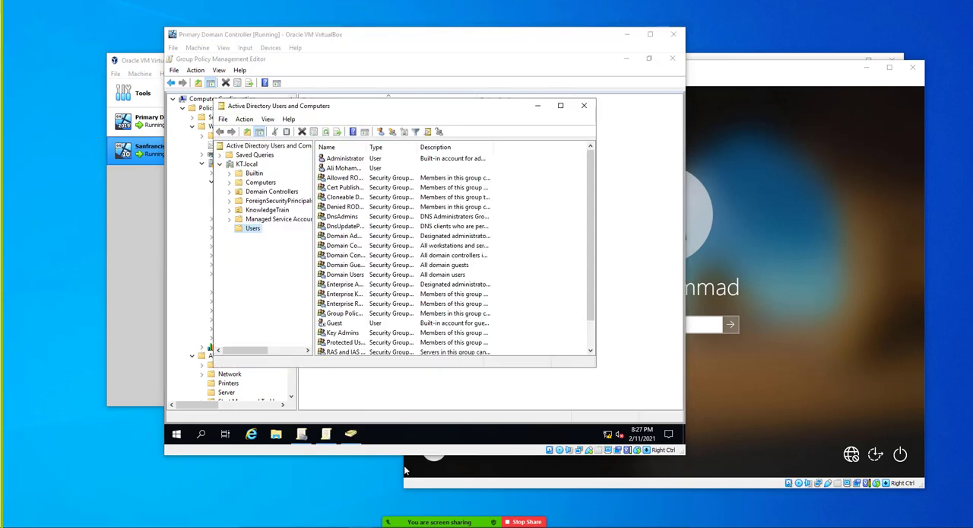
# Try to reset the client user's password in KT.local's Users container, entering a new password without requiring a change at next logon.
pyautogui.click(358, 170)
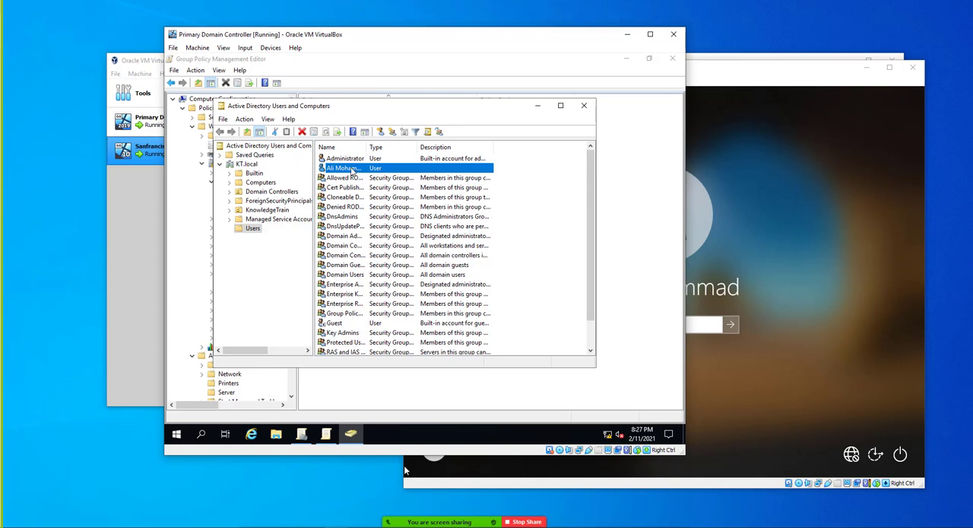
pyautogui.rightClick(352, 170)
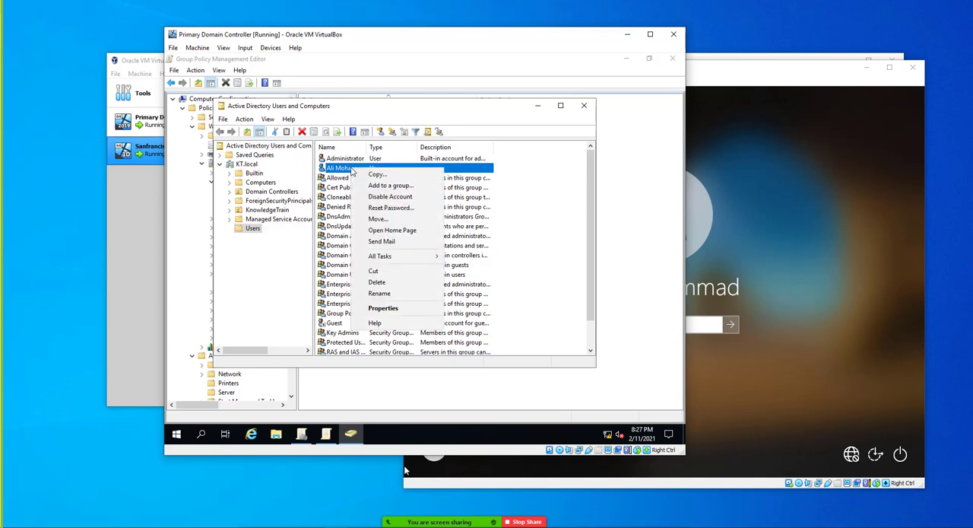
pyautogui.click(392, 203)
pyautogui.write('••••••••')
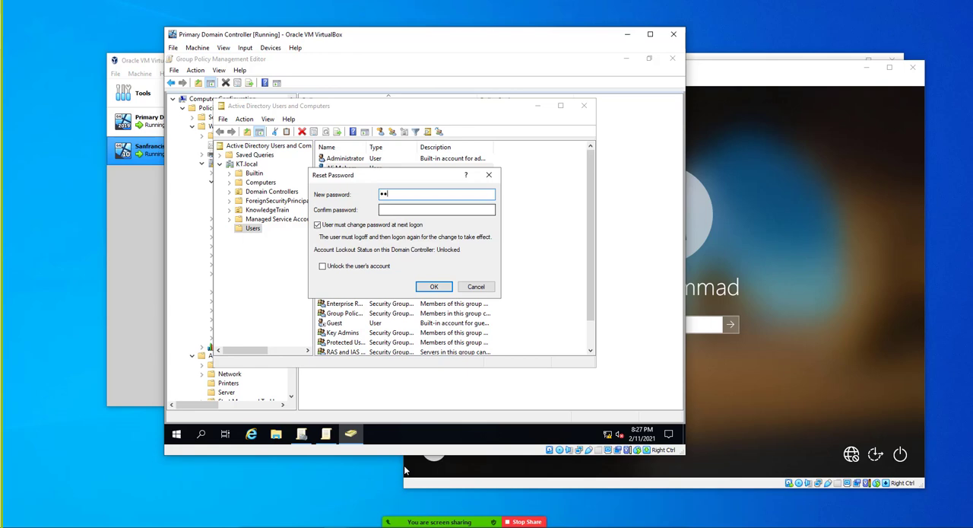
pyautogui.write('•••••')
pyautogui.press('Tab')
pyautogui.write('•••••••••••')
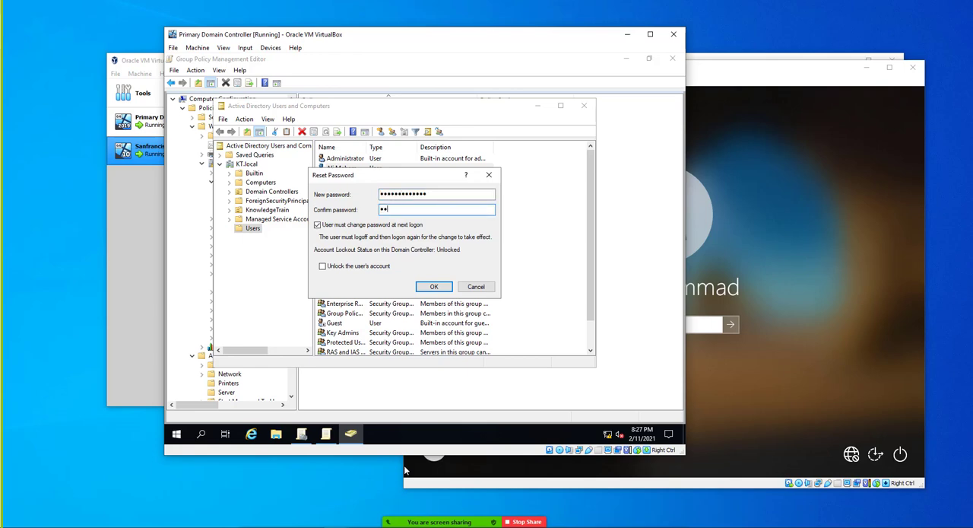
pyautogui.write('••')
pyautogui.click(385, 226)
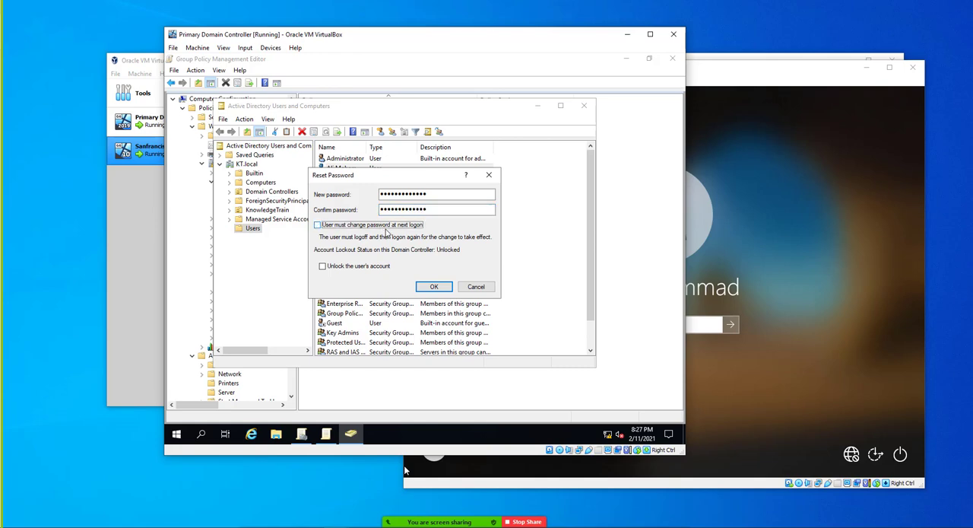
pyautogui.click(433, 287)
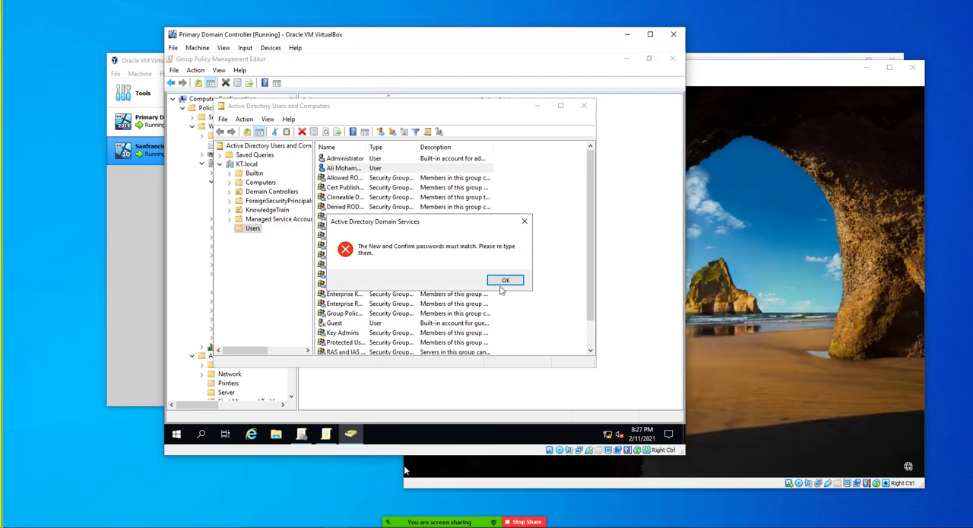
pyautogui.click(506, 282)
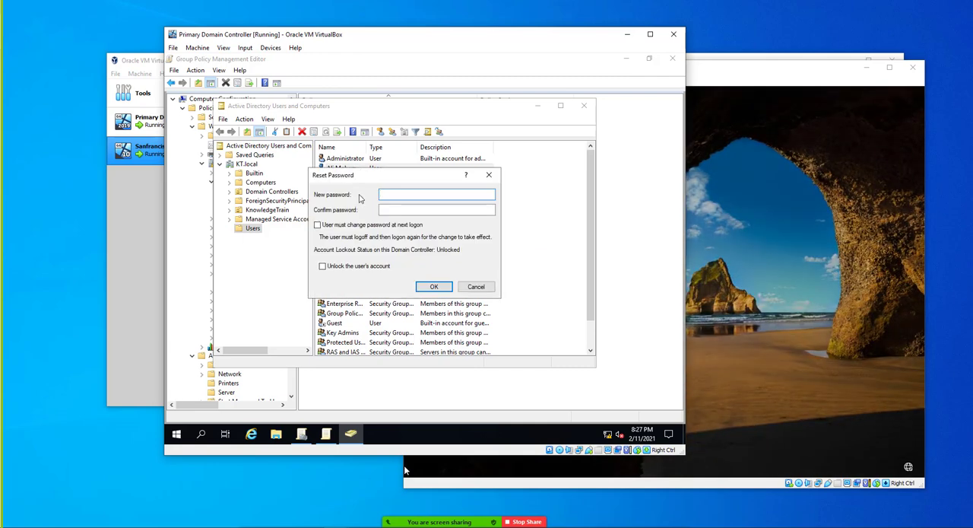
# Re-enter the new account password and its confirmation for the user, and apply the reset.
pyautogui.write('*************')
pyautogui.press('Tab')
pyautogui.write('*************')
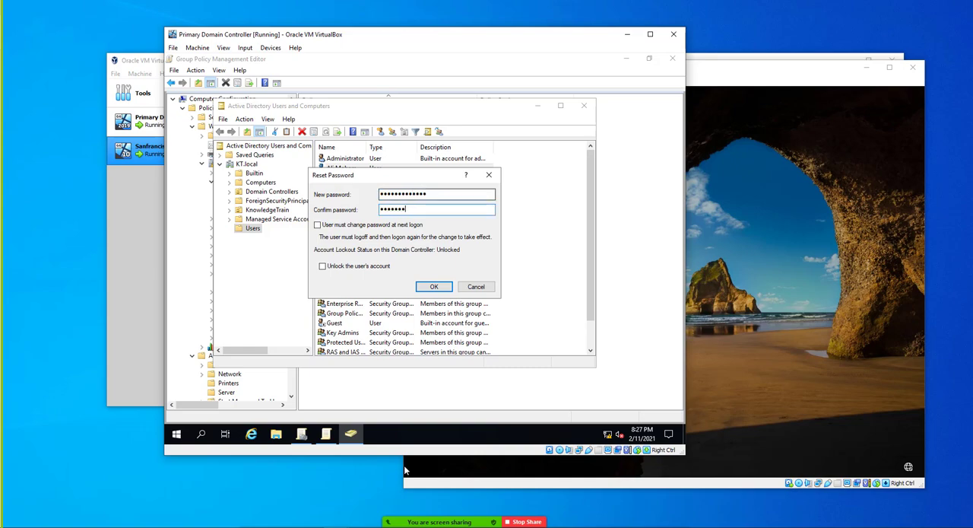
pyautogui.press('Return')
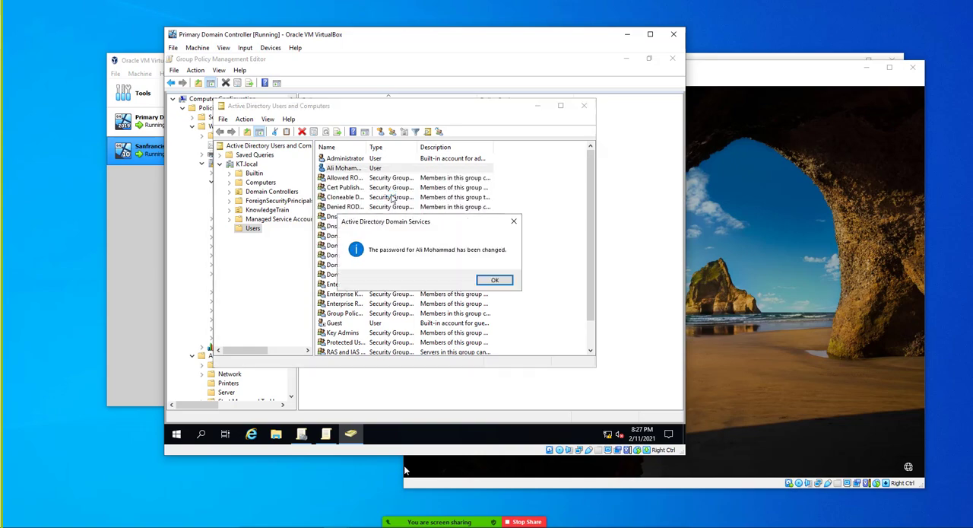
pyautogui.press('Return')
# Switch to the Sanfrancisco Windows 10 Client Machine and sign in to the preselected user account with its new account password.
pyautogui.click(827, 265)
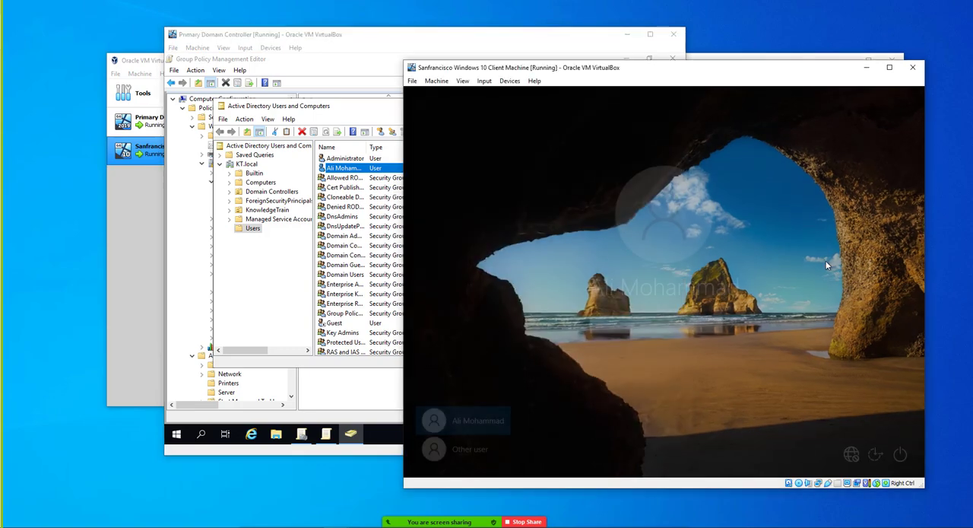
pyautogui.write('*********')
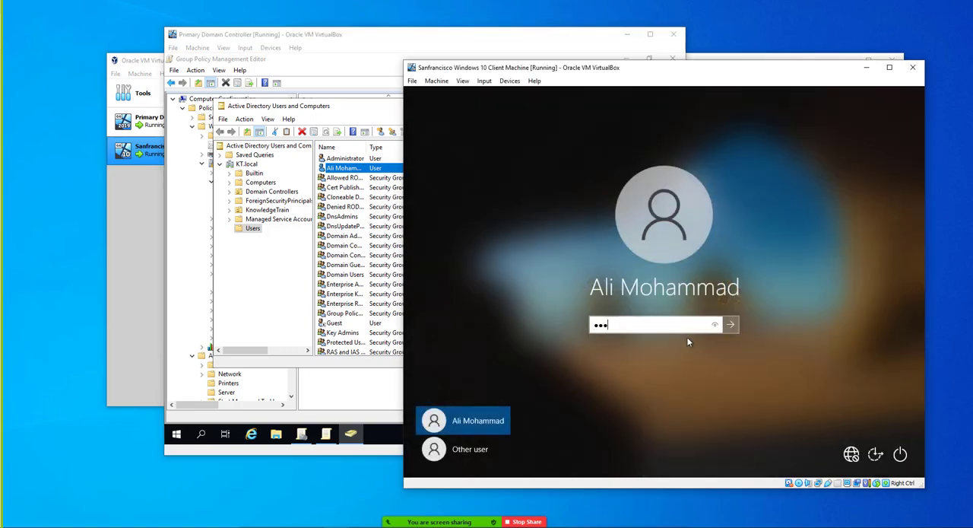
pyautogui.write('****')
pyautogui.press('Return')
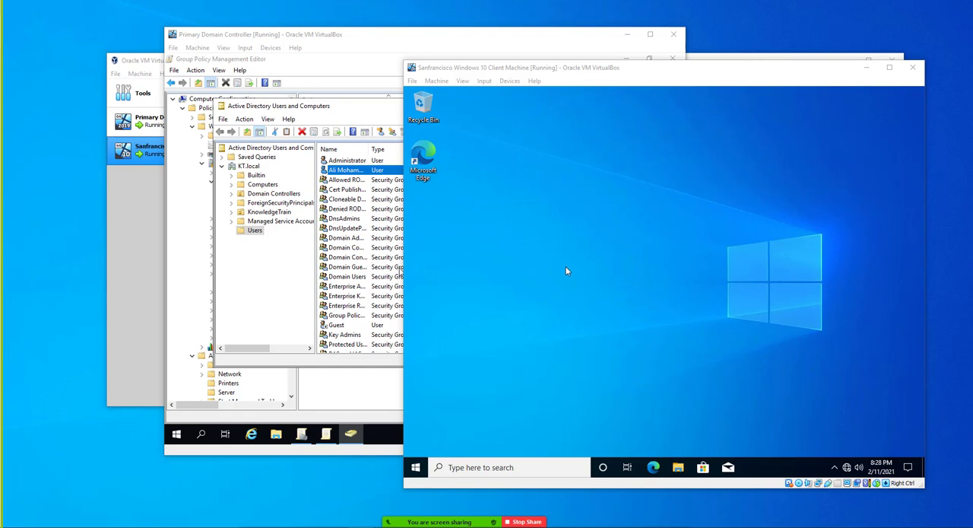
# Open Command Prompt on the client machine and force a Group Policy update with gpupdate /force.
pyautogui.click(414, 465)
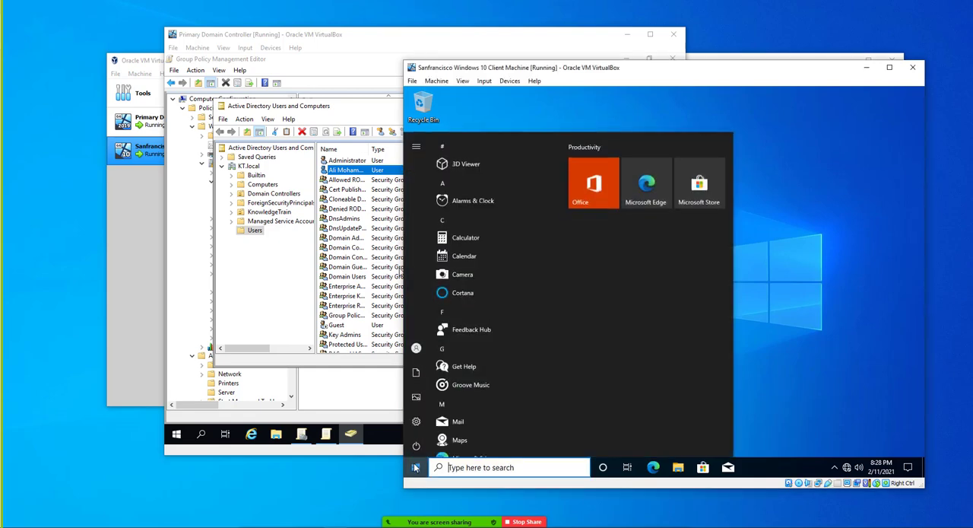
pyautogui.write('cmd')
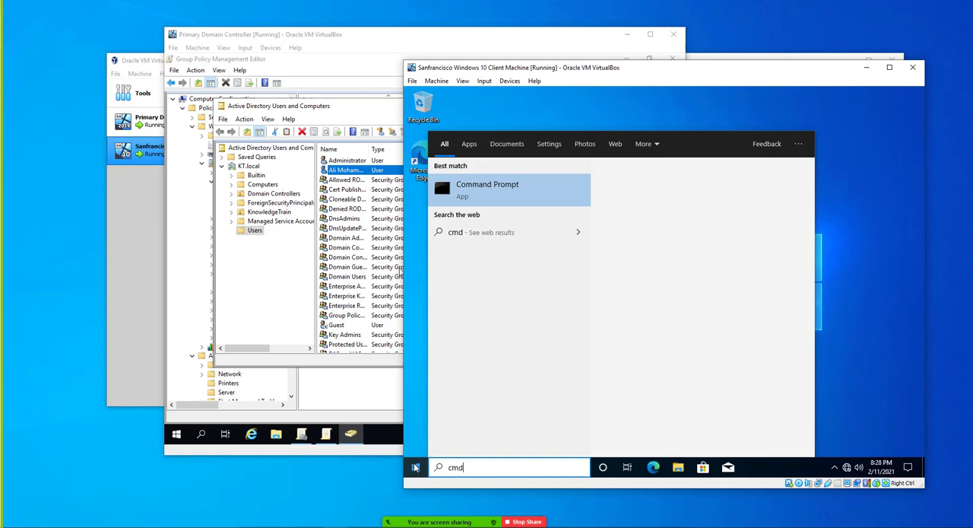
pyautogui.click(414, 464)
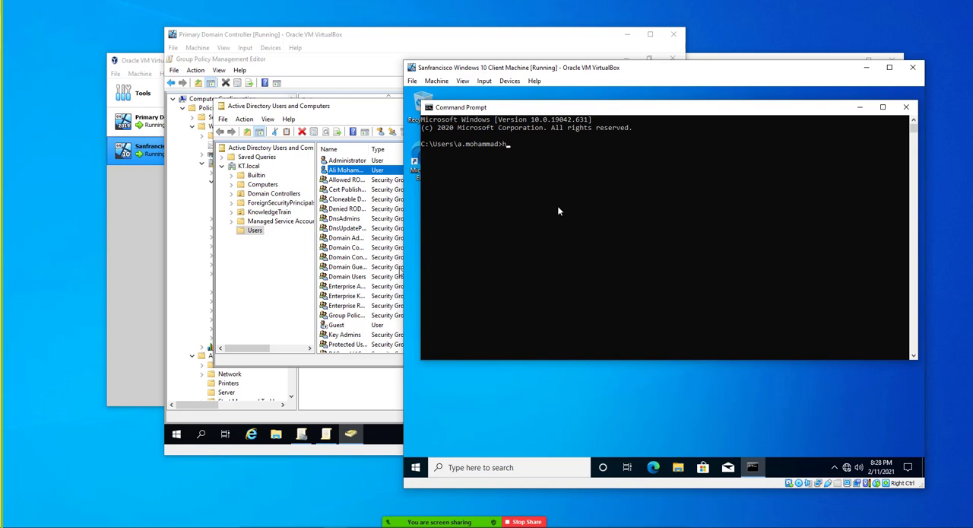
pyautogui.write('gpupdate /force')
pyautogui.press('Return')
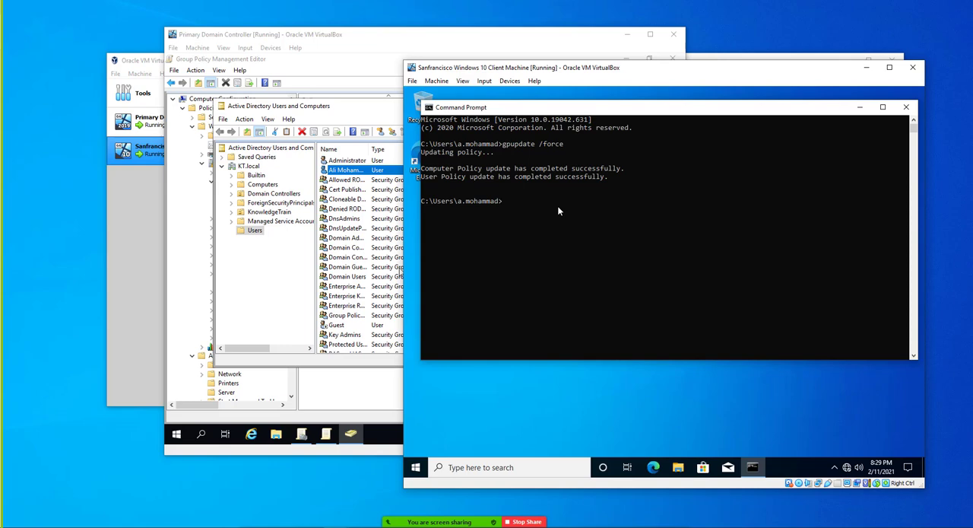
# Generate a Group Policy summary report for the signed-in user with gpresult /r.
pyautogui.write('gpresult /r')
pyautogui.press('Return')
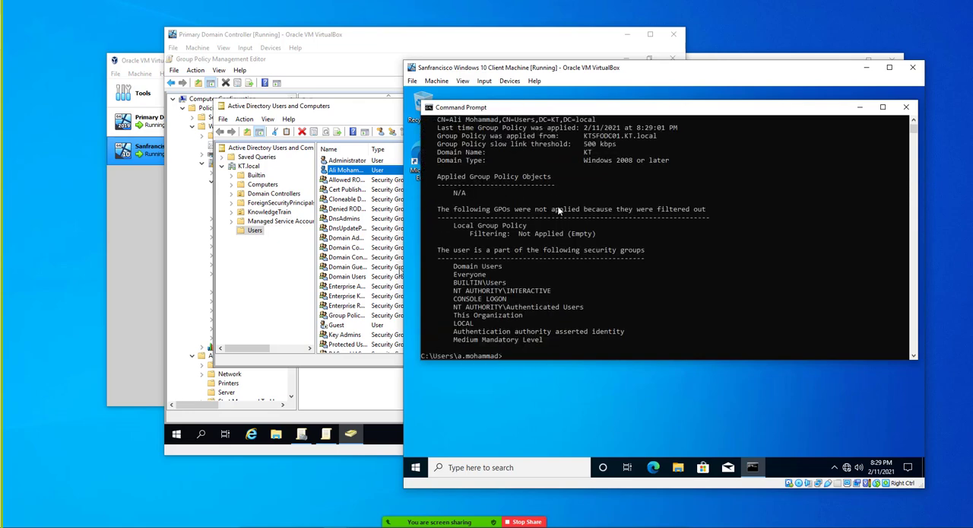
# Examine the gpresult report's user settings, focusing on the Applied Group Policy Objects section and the security groups.
pyautogui.scroll(6, 546, 293)
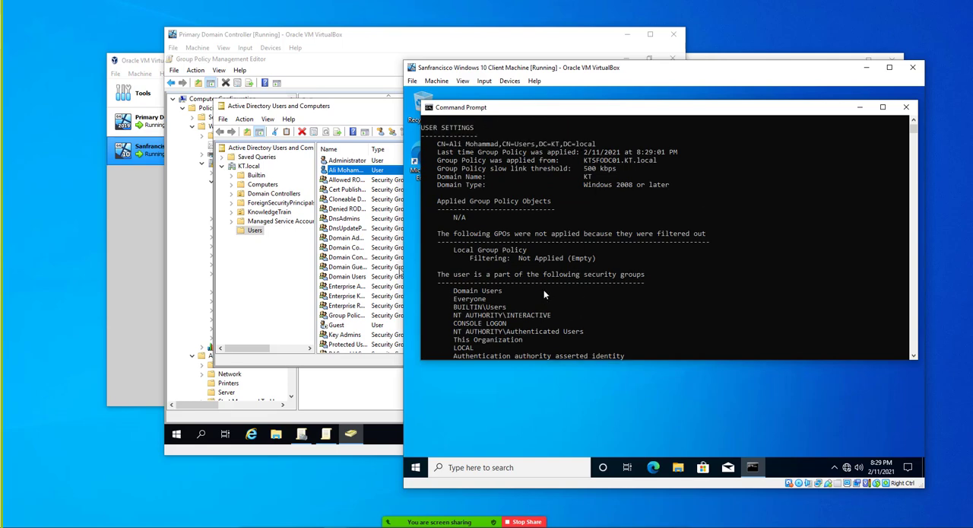
pyautogui.scroll(3, 529, 238)
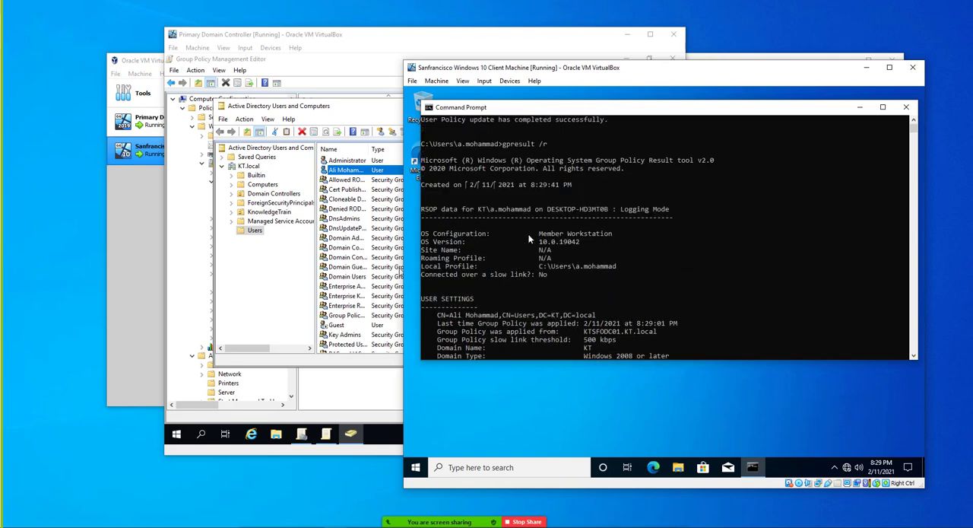
pyautogui.scroll(2, 527, 234)
pyautogui.scroll(-2, 527, 231)
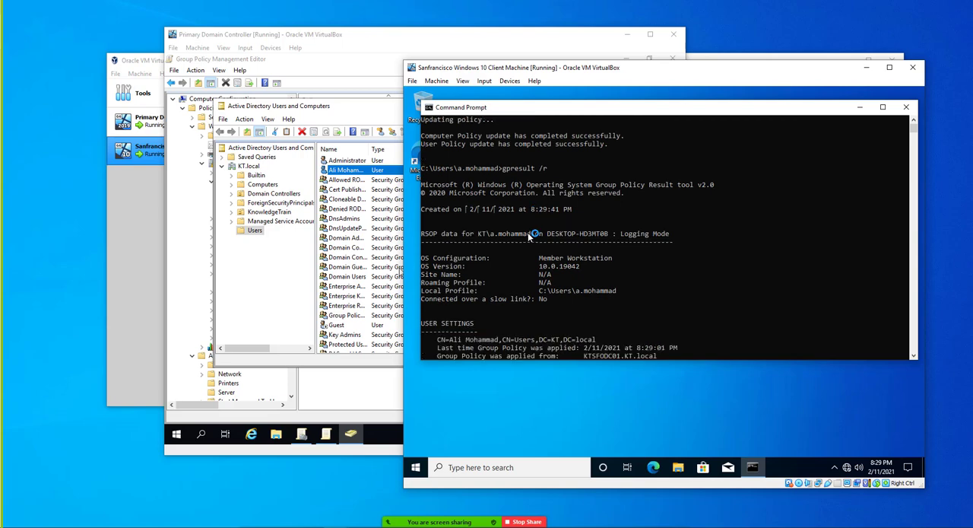
pyautogui.scroll(-3, 527, 233)
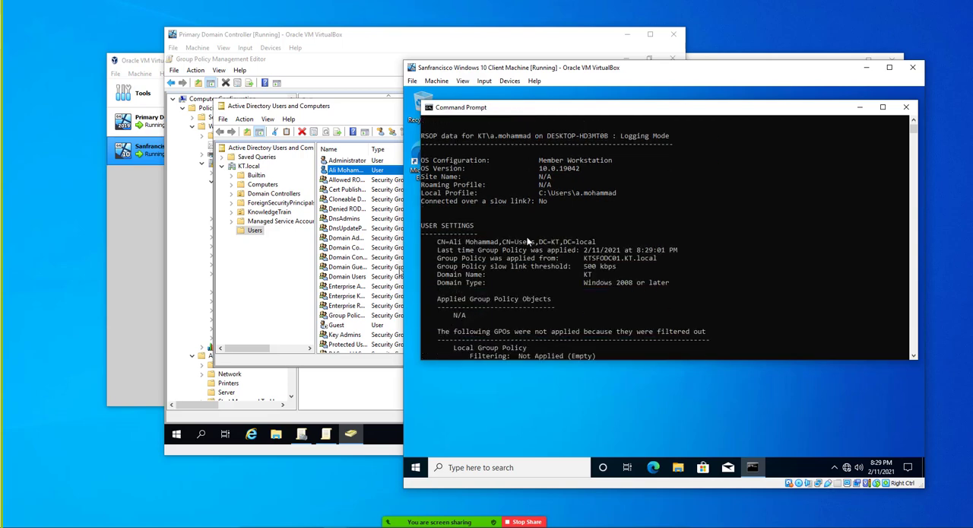
pyautogui.scroll(2, 527, 241)
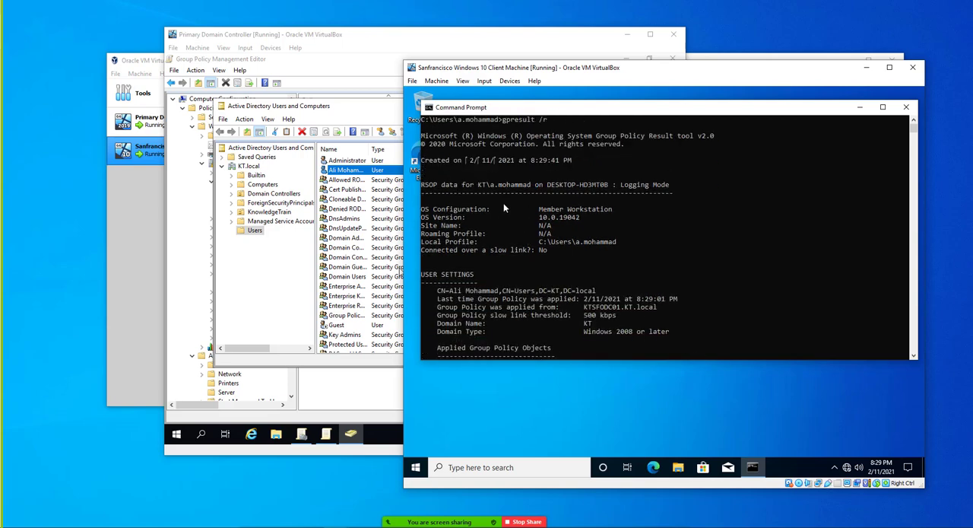
pyautogui.scroll(-3, 502, 208)
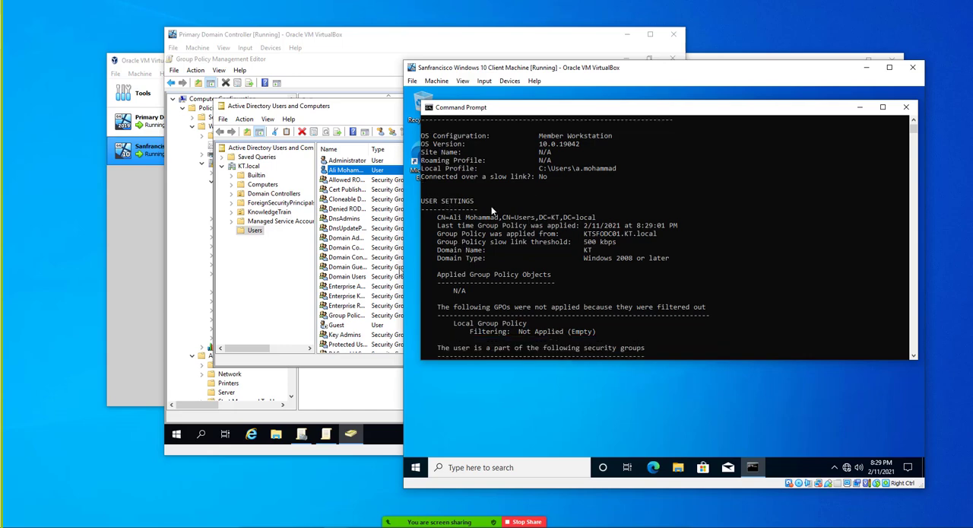
pyautogui.scroll(-2, 499, 242)
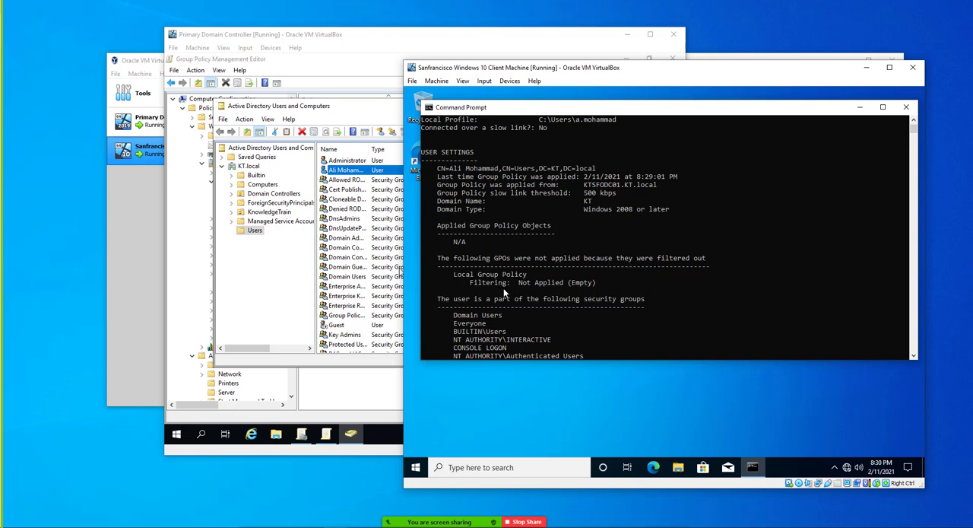
pyautogui.scroll(-1, 504, 288)
pyautogui.moveTo(485, 250); pyautogui.dragTo(530, 251)
pyautogui.moveTo(435, 204); pyautogui.dragTo(544, 205)
pyautogui.moveTo(482, 210); pyautogui.dragTo(482, 217)
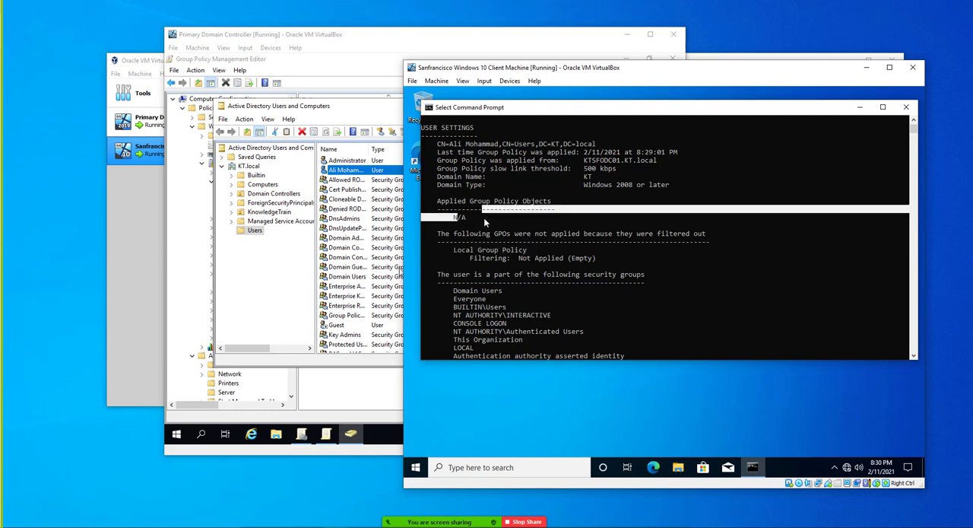
pyautogui.scroll(-3, 498, 253)
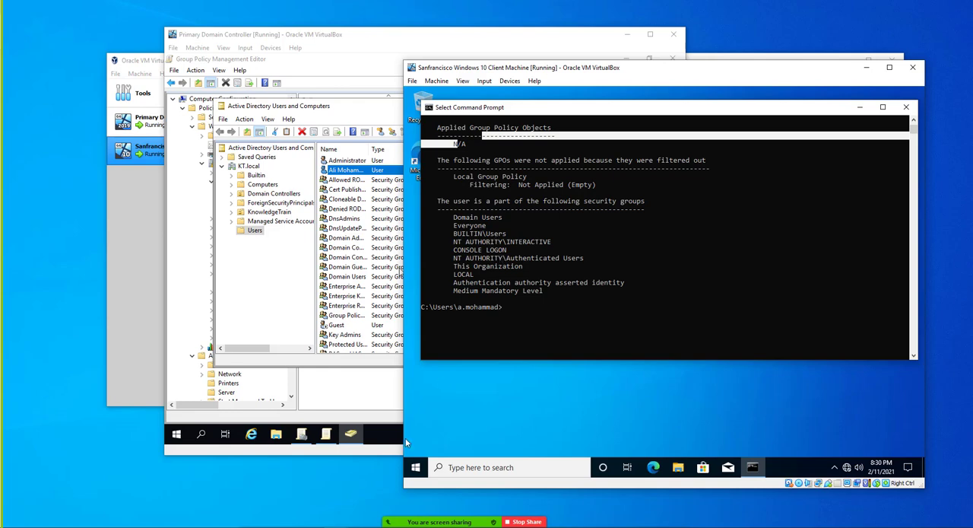
# Launch the Resultant Set of Policy console with rsop.msc on the client machine and continue with the user data only.
pyautogui.click(416, 466)
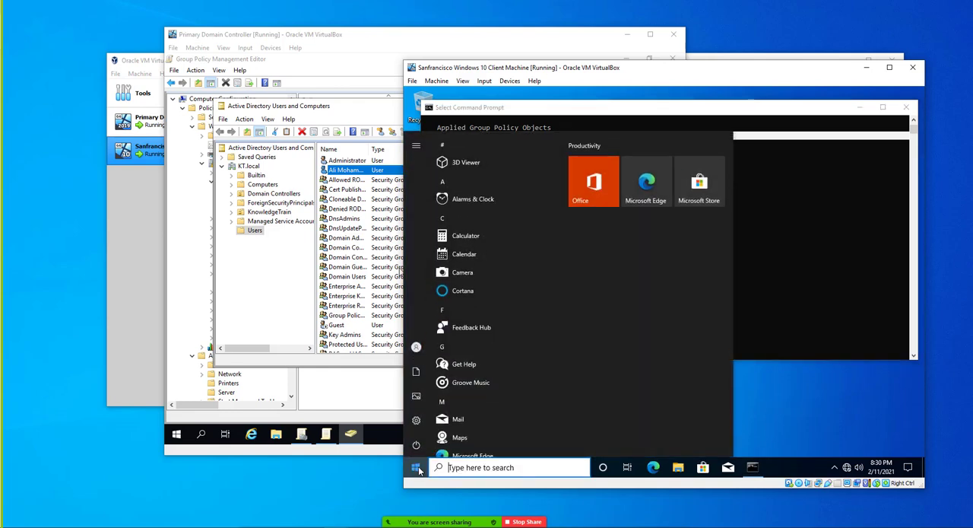
pyautogui.write('r')
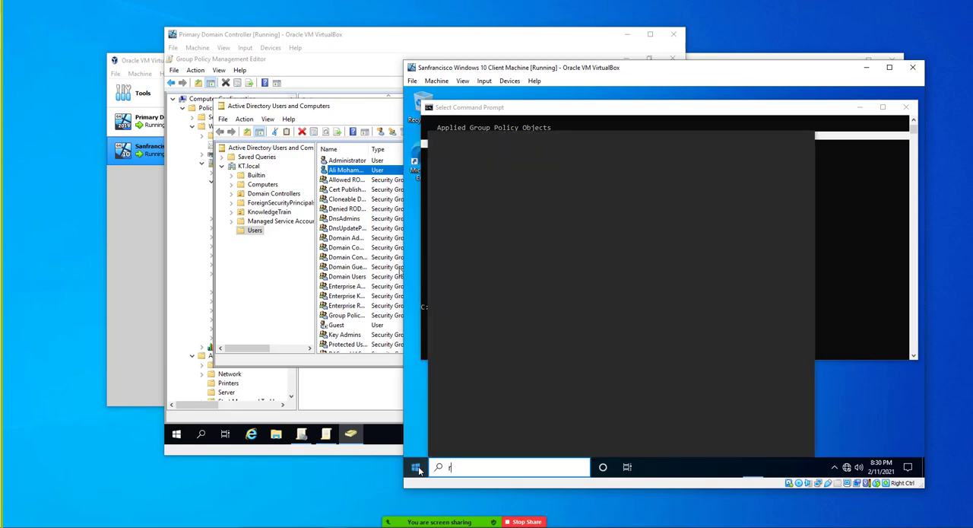
pyautogui.write('sop')
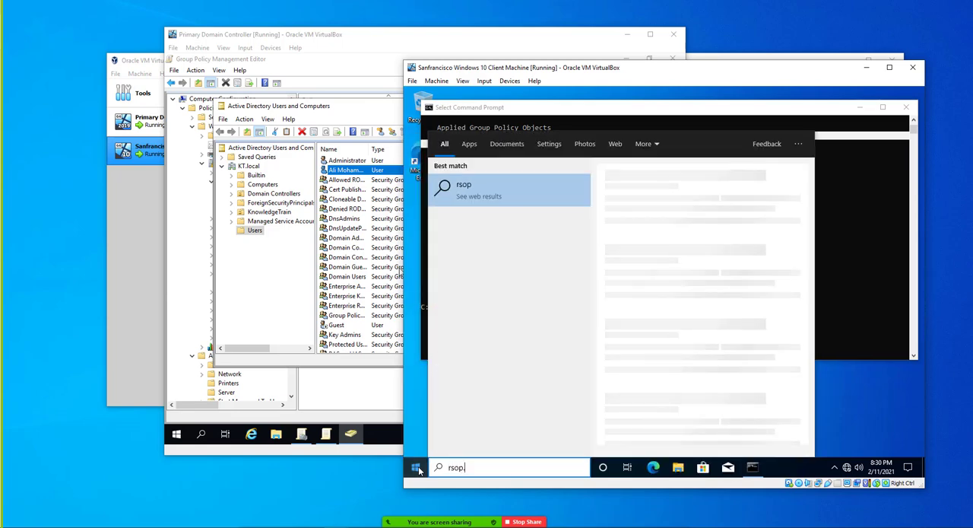
pyautogui.write('.msc')
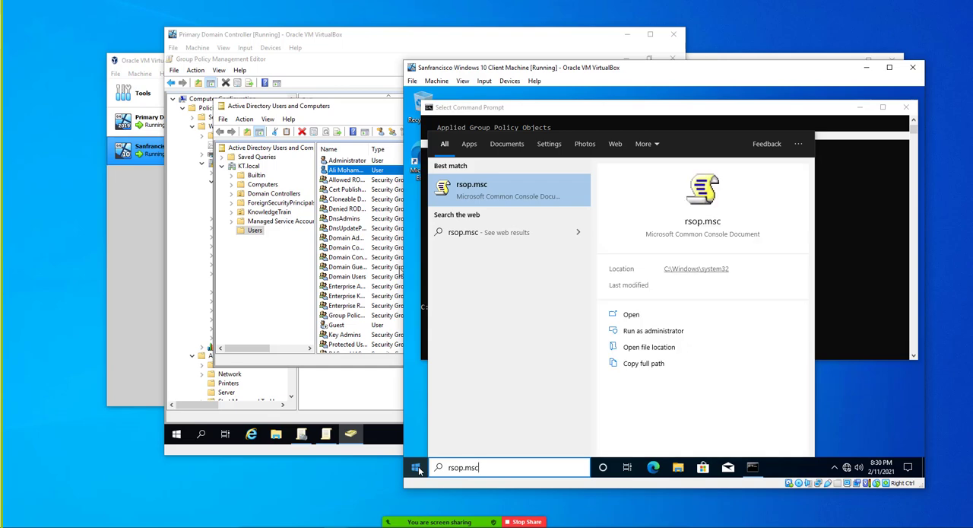
pyautogui.press('Return')
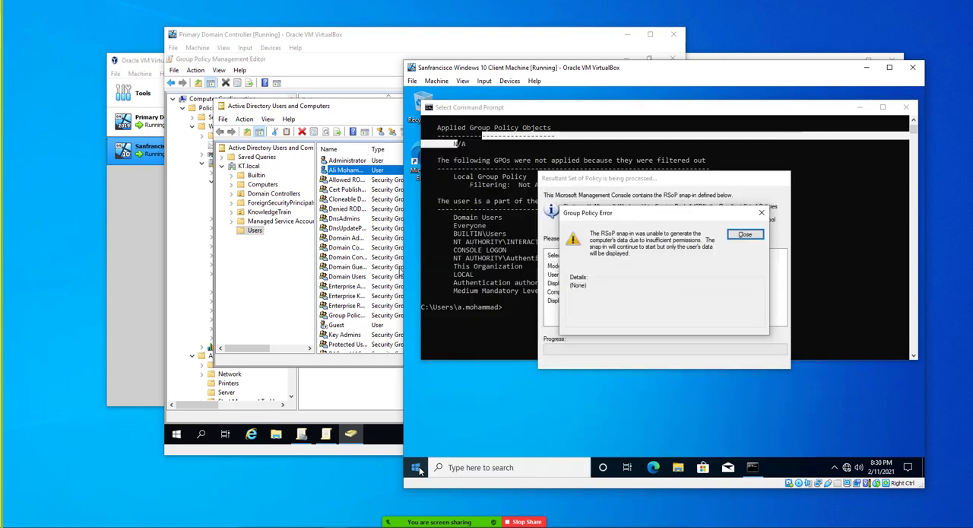
pyautogui.click(742, 234)
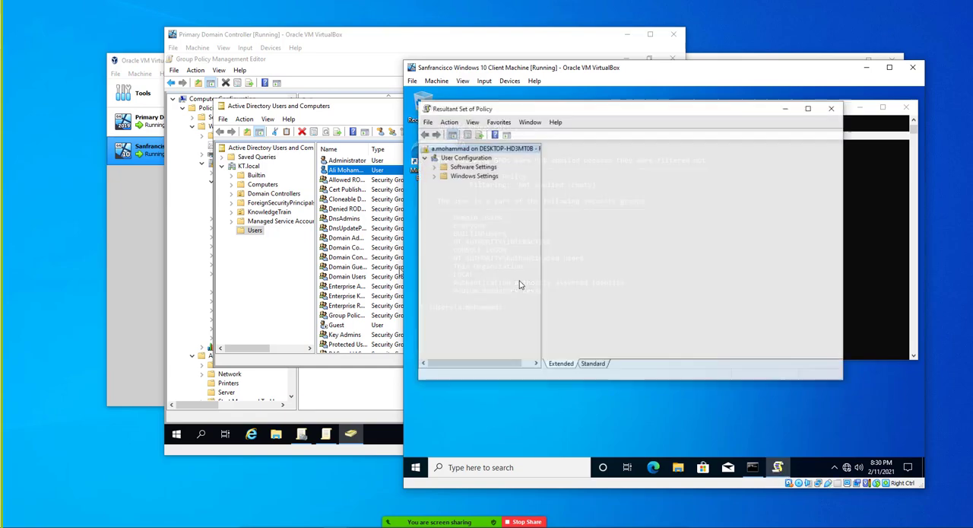
# Examine the user configuration's Software Settings and Security Settings, including the Public Key Policies and Software Restriction Policies subfolders.
pyautogui.click(465, 168)
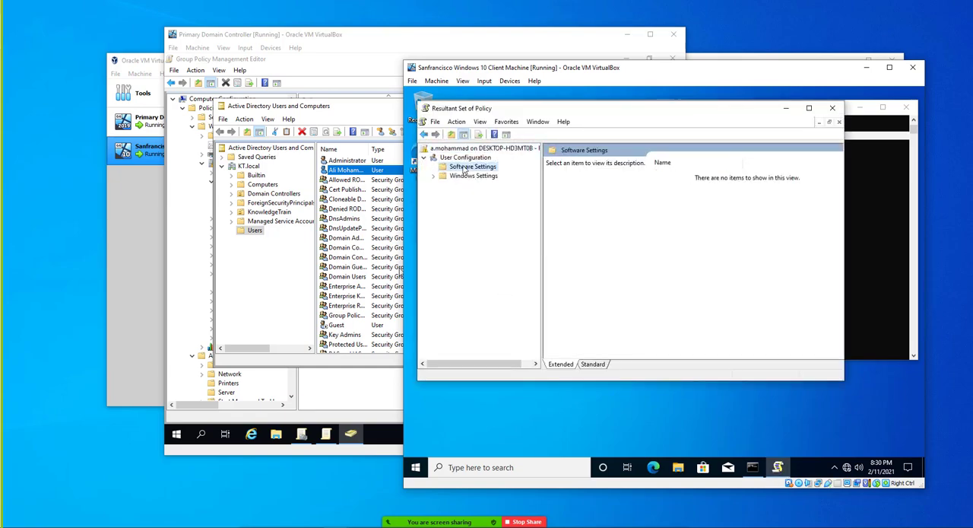
pyautogui.doubleClick(464, 176)
pyautogui.click(473, 186)
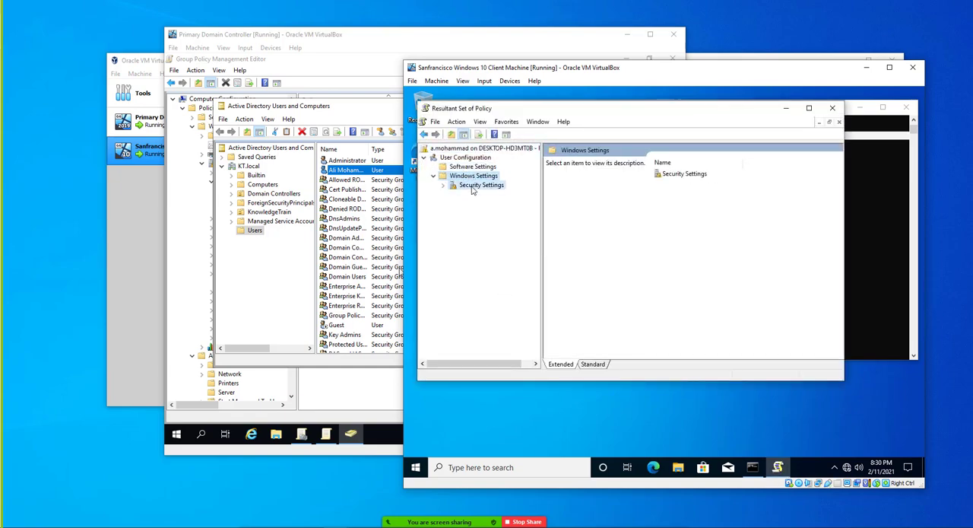
pyautogui.doubleClick(478, 195)
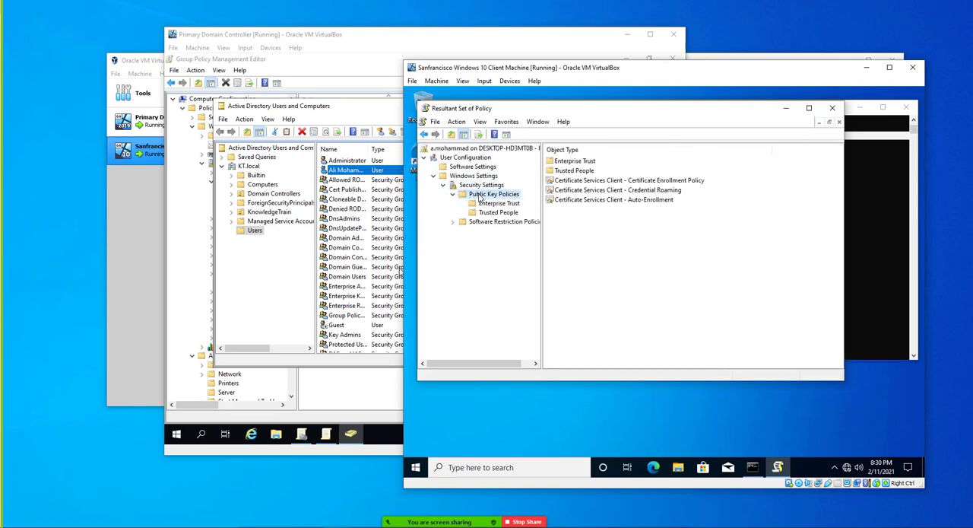
pyautogui.doubleClick(487, 222)
pyautogui.click(475, 185)
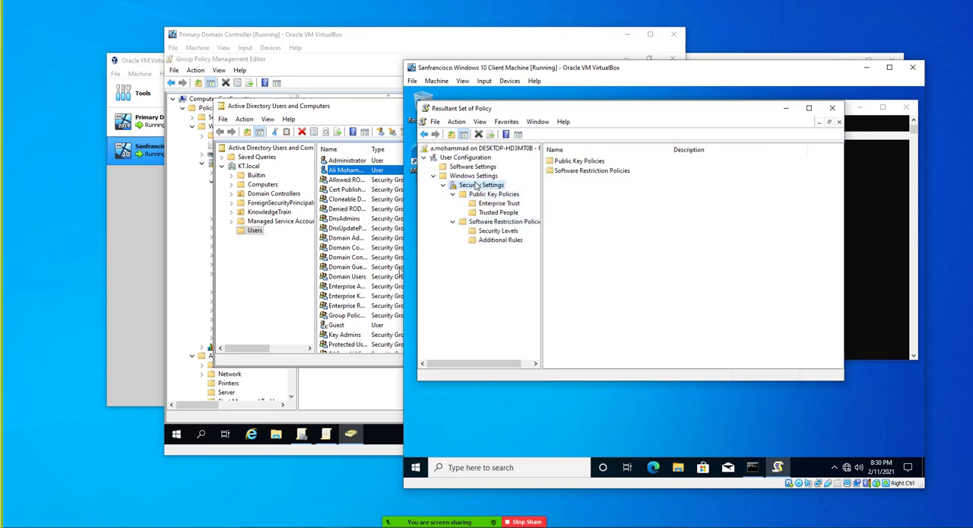
pyautogui.click(489, 232)
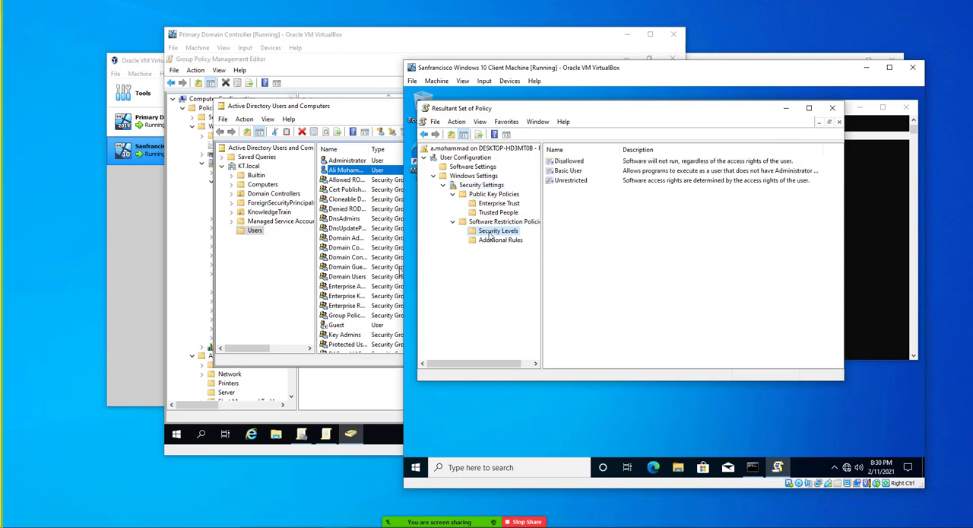
pyautogui.click(491, 241)
pyautogui.click(497, 213)
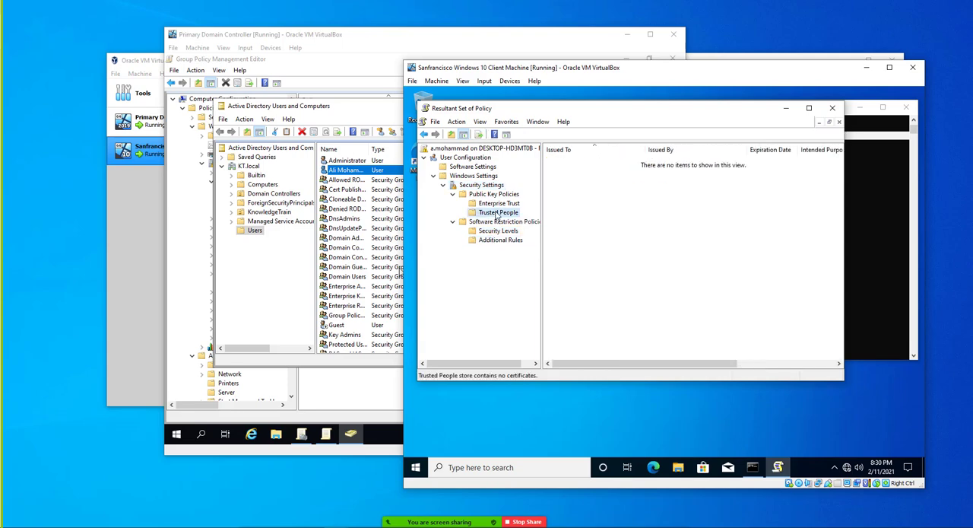
pyautogui.click(494, 204)
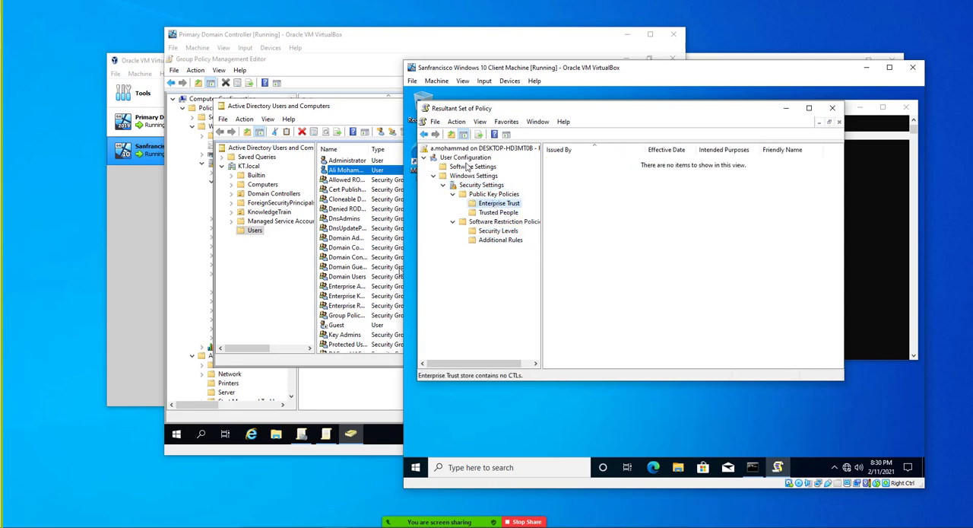
# Recheck the console tree from its root through every Security Settings subfolder for any applied audit policies.
pyautogui.click(481, 148)
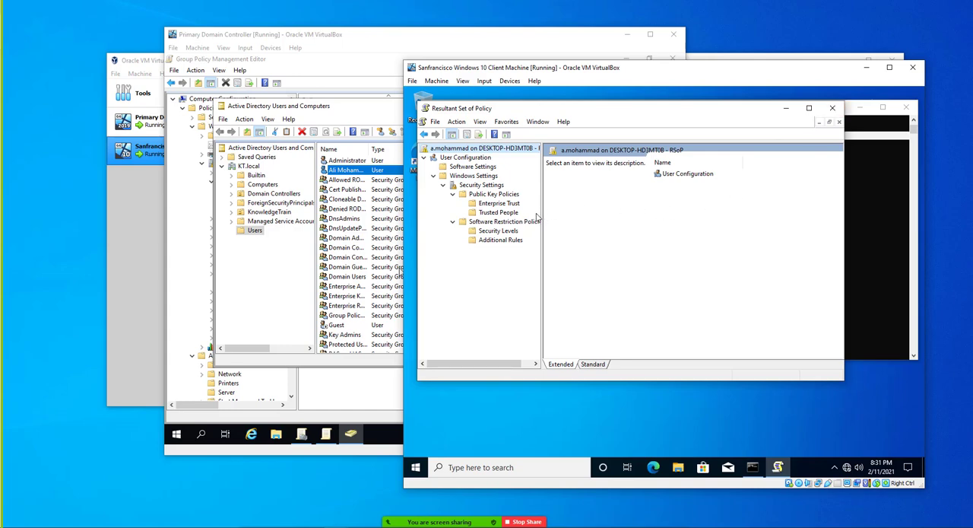
pyautogui.click(475, 167)
pyautogui.click(476, 187)
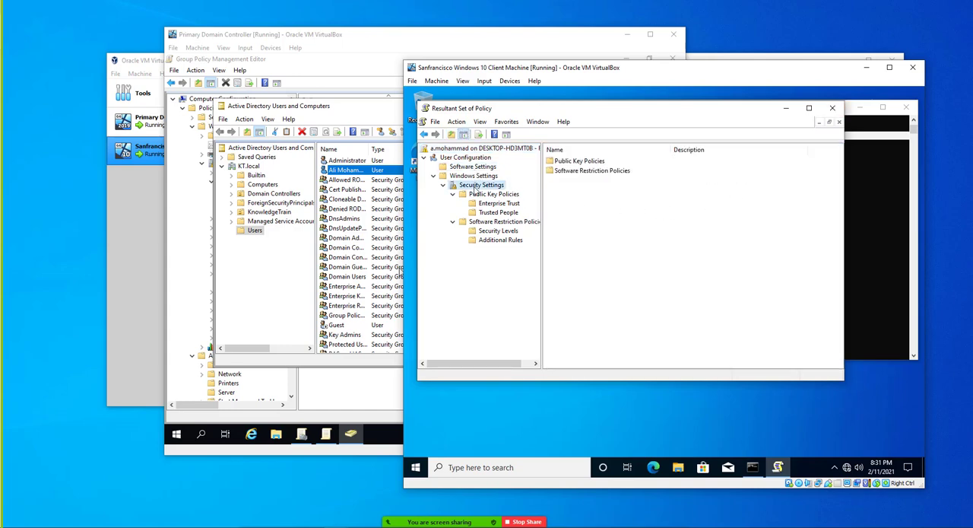
pyautogui.click(486, 194)
pyautogui.click(490, 203)
pyautogui.click(492, 212)
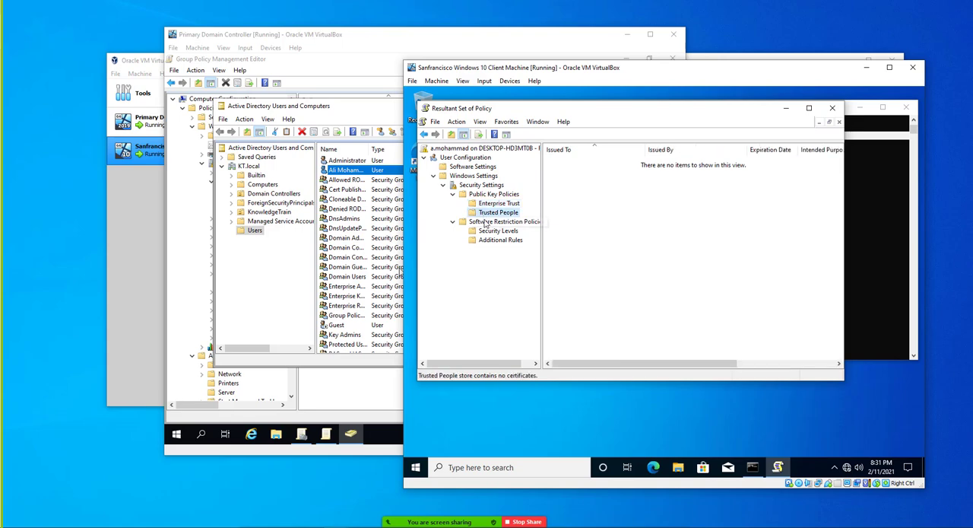
pyautogui.click(487, 221)
pyautogui.click(494, 239)
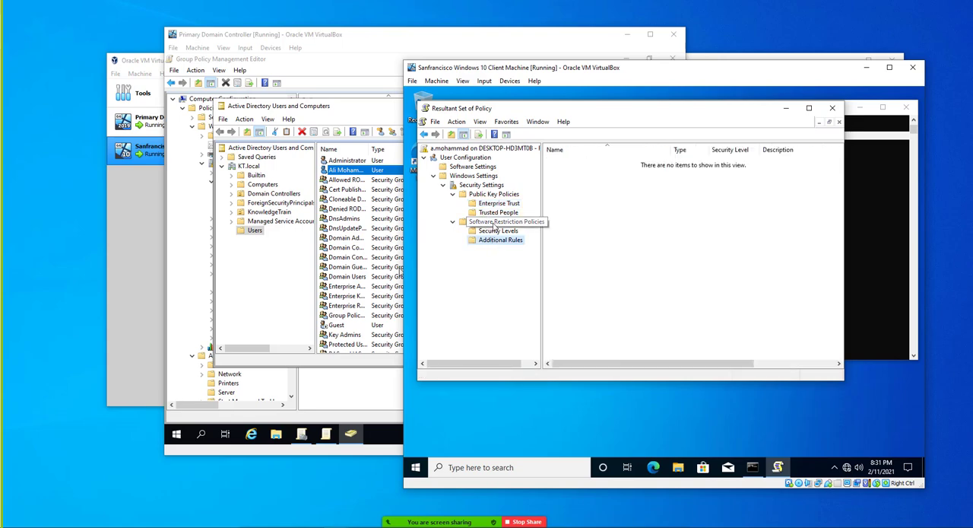
pyautogui.click(494, 221)
pyautogui.click(490, 194)
pyautogui.click(481, 185)
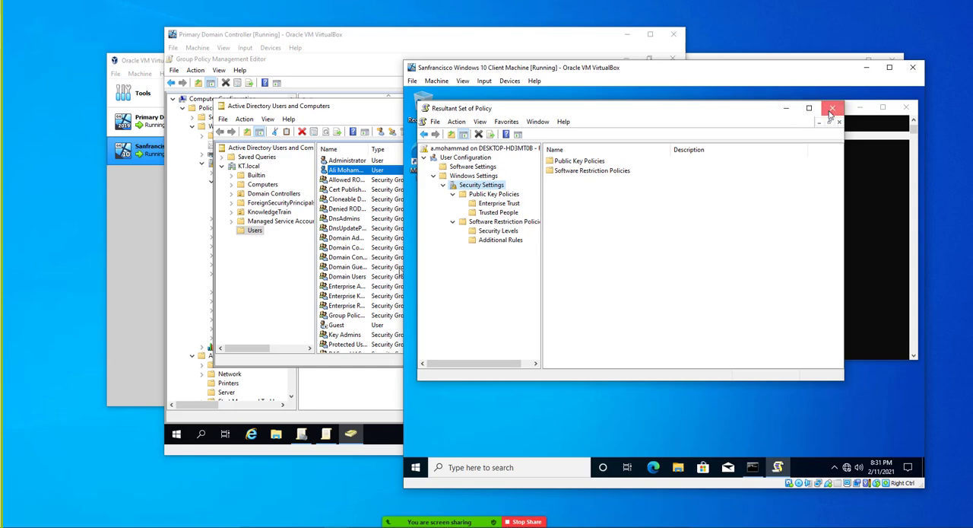
# Close the user-only Resultant Set of Policy console and relaunch rsop.msc as administrator on the client machine.
pyautogui.click(832, 111)
pyautogui.click(633, 268)
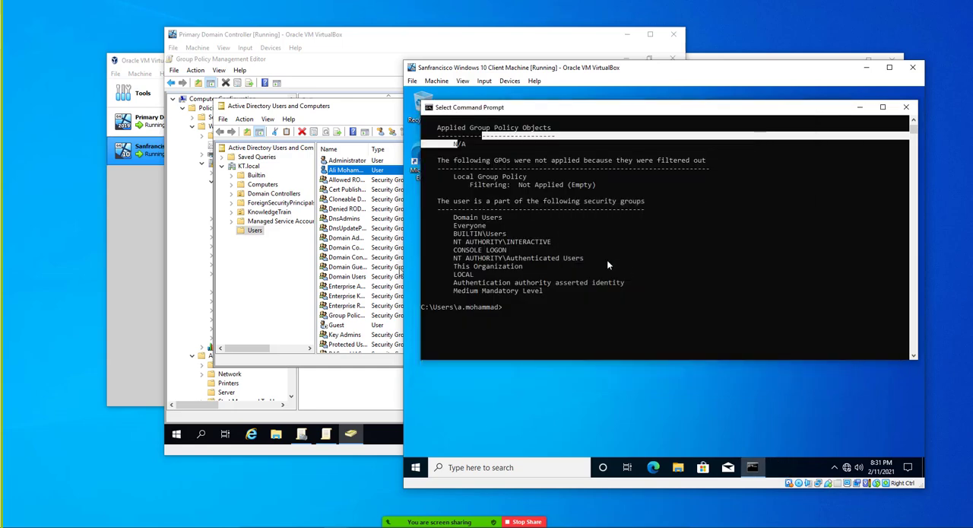
pyautogui.click(416, 468)
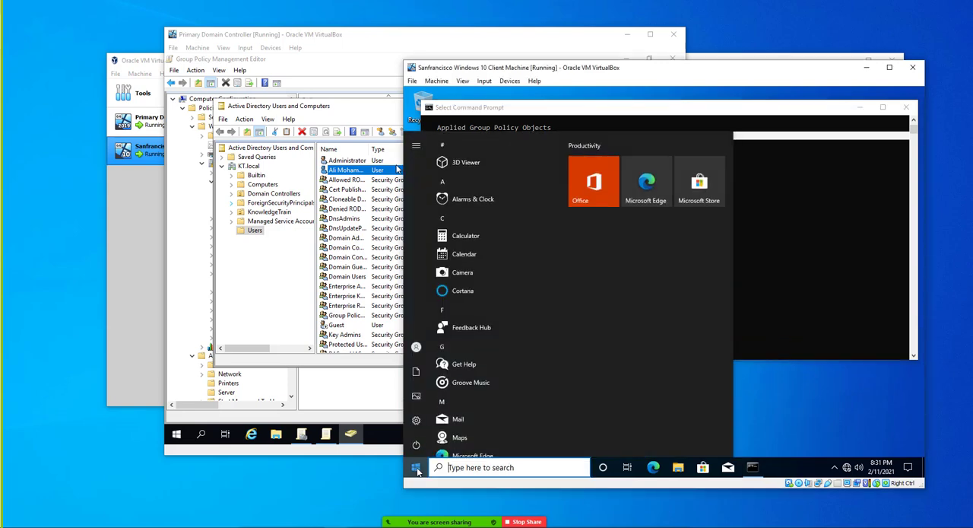
pyautogui.write('rsop')
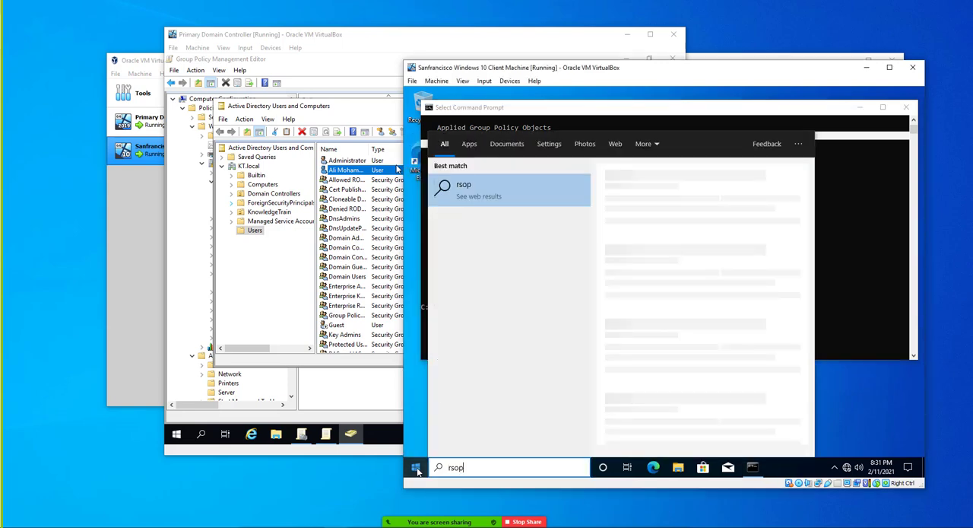
pyautogui.write('.msc')
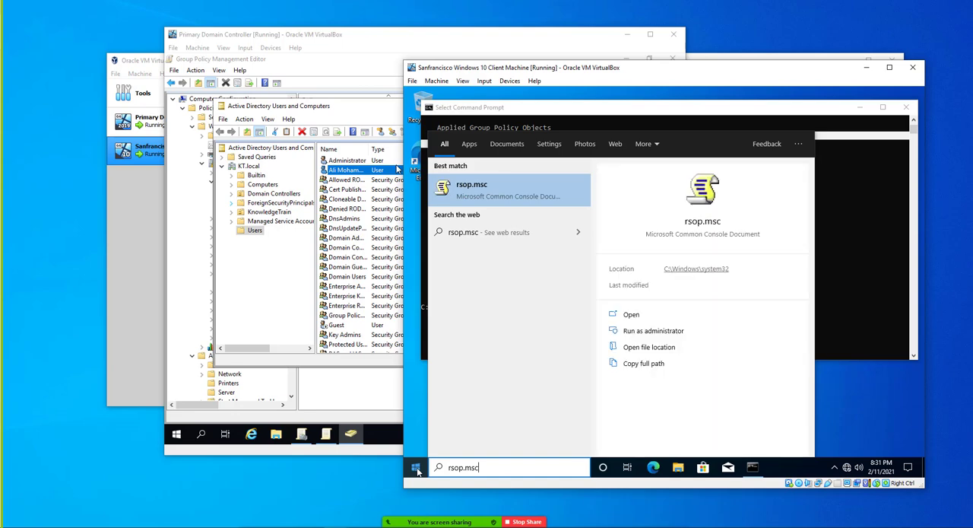
pyautogui.rightClick(495, 199)
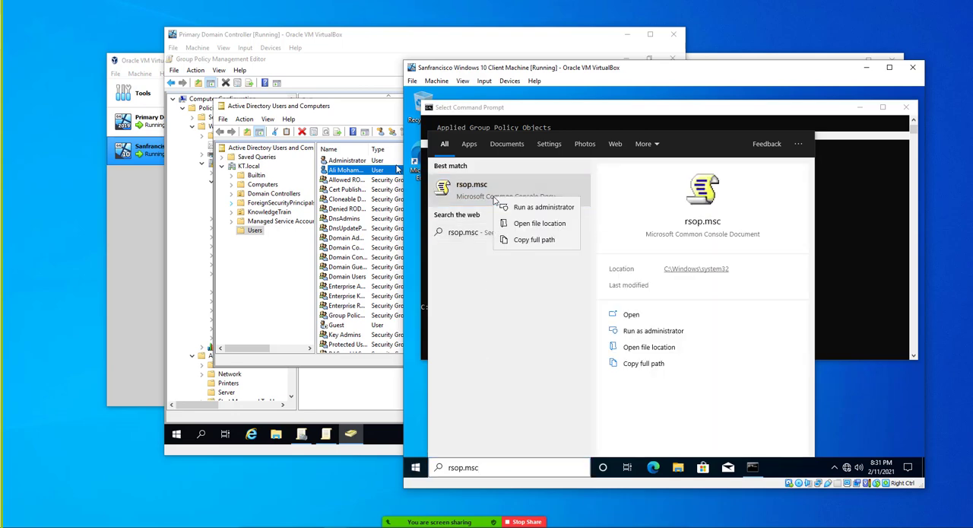
pyautogui.click(525, 208)
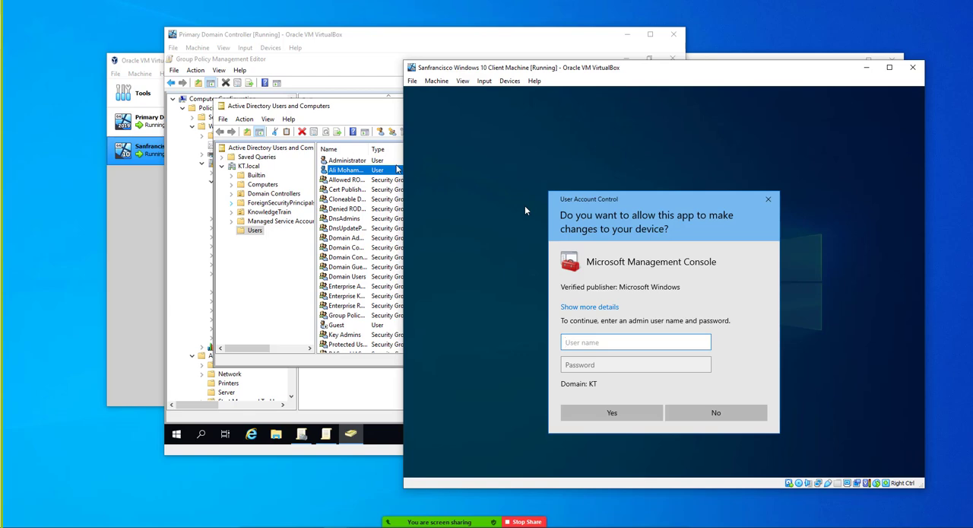
# Authorize Microsoft Management Console with the user name administrator and the account password in the User Account Control prompt.
pyautogui.write('administrator')
pyautogui.press('Tab')
pyautogui.write('P')
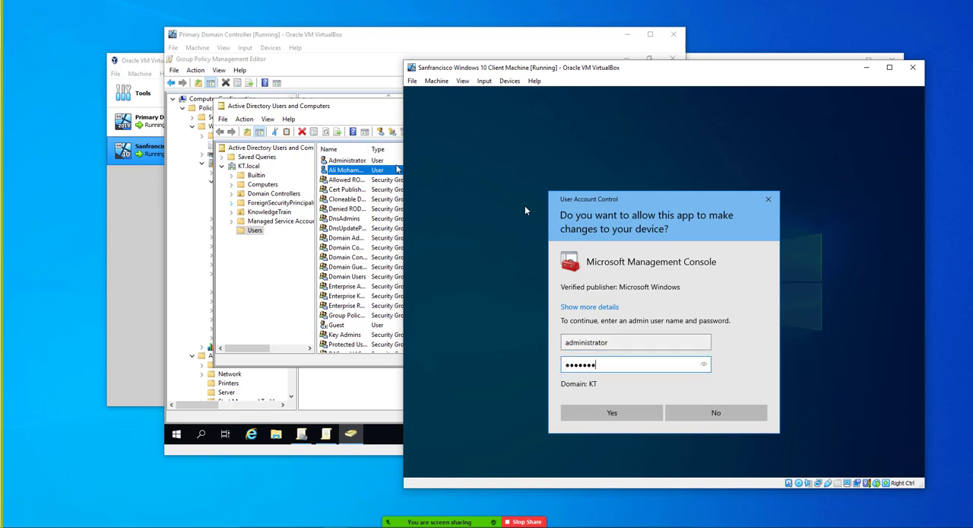
pyautogui.press('Return')
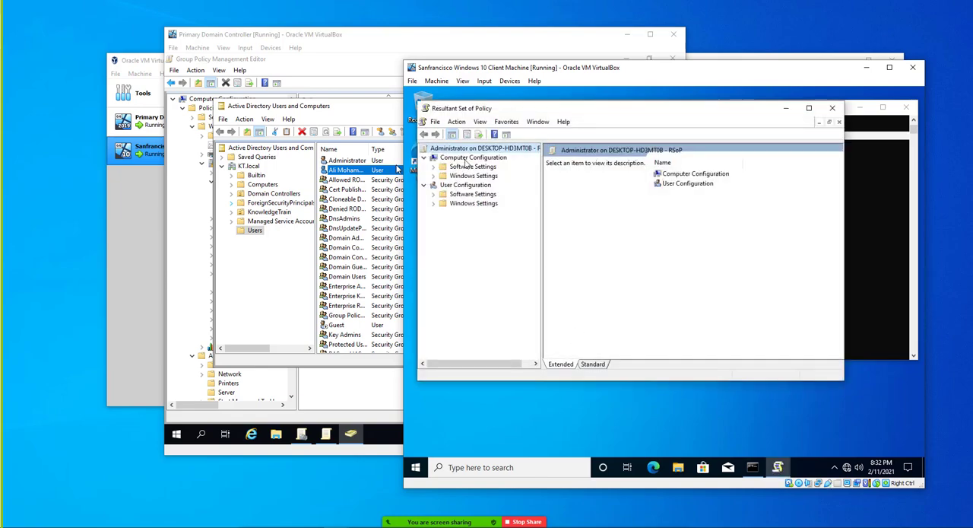
# Open the resultant Audit Policy under Computer Configuration's Windows Settings, Security Settings and Local Policies.
pyautogui.doubleClick(471, 176)
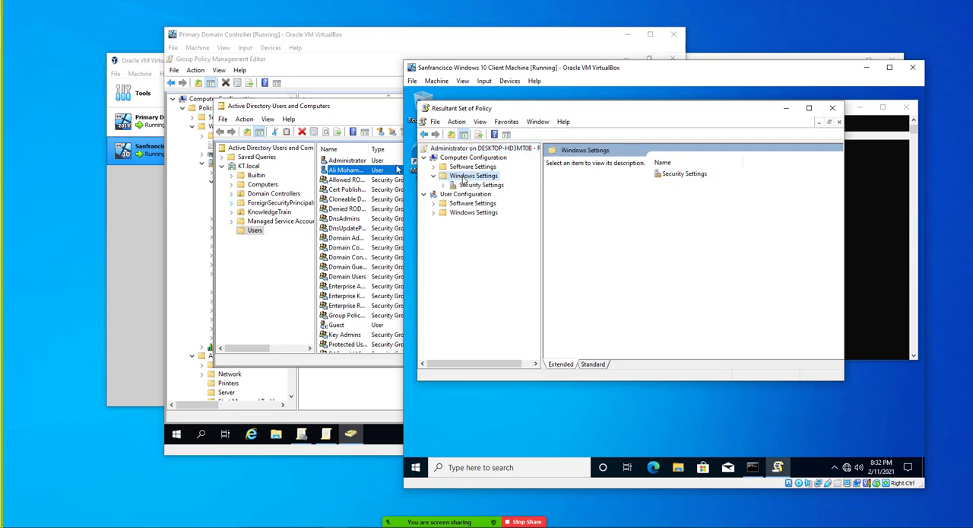
pyautogui.click(468, 185)
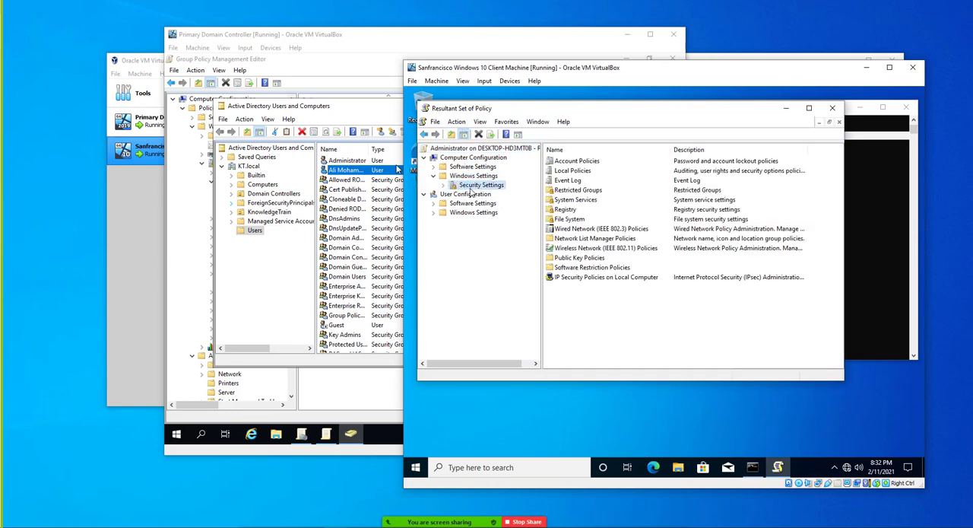
pyautogui.click(444, 187)
pyautogui.doubleClick(473, 203)
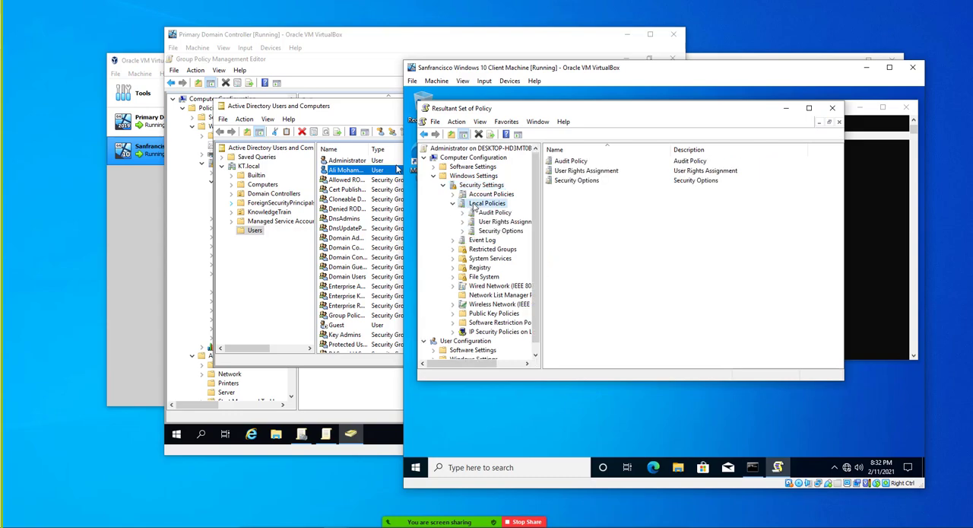
pyautogui.click(492, 213)
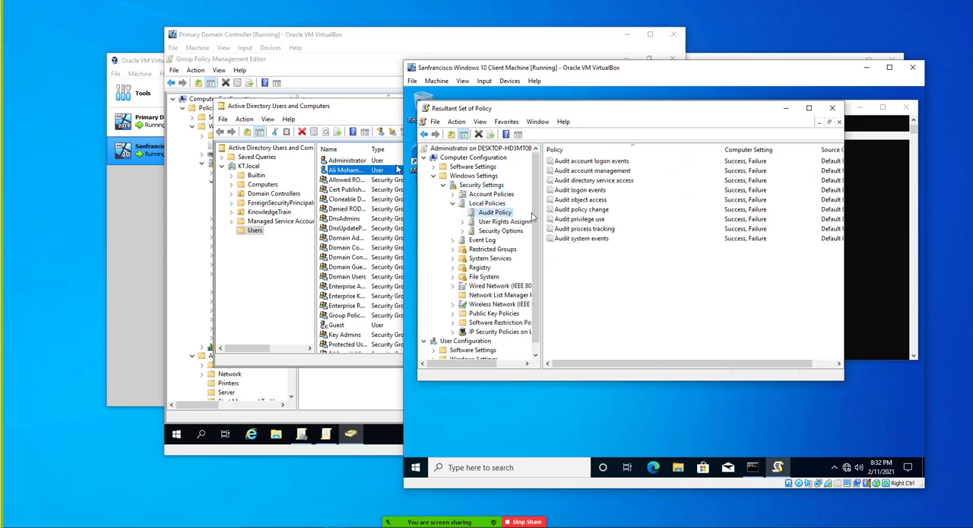
# Maximize the console and widen its tree pane while checking the first audit policies, from account logon events to logon events.
pyautogui.click(808, 108)
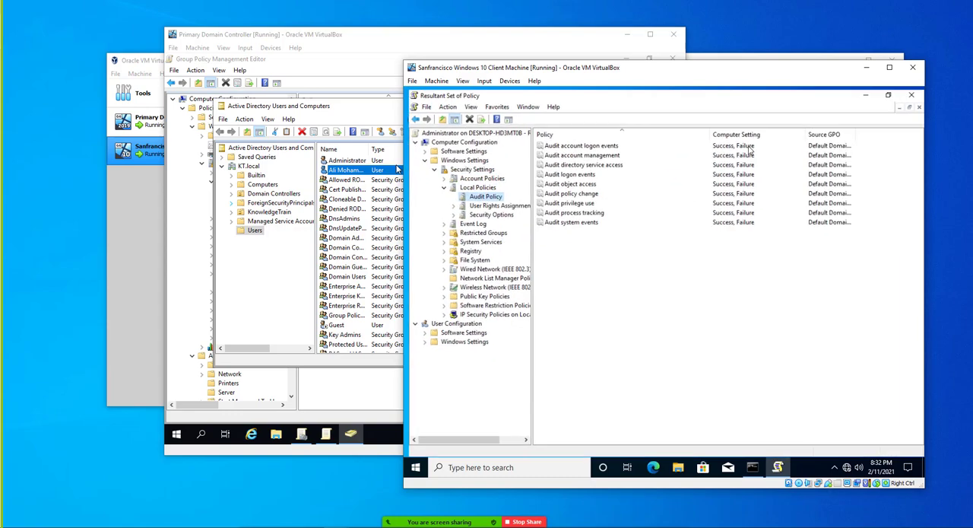
pyautogui.click(715, 144)
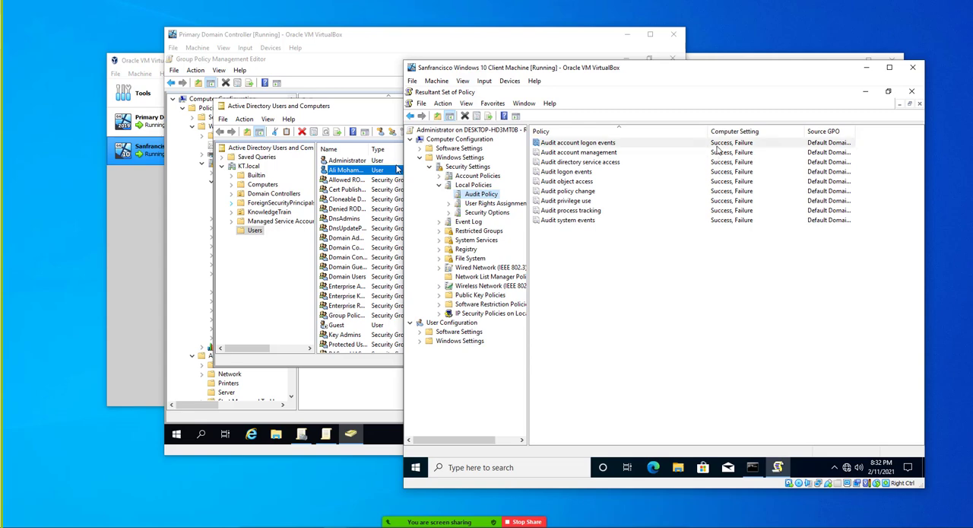
pyautogui.click(716, 153)
pyautogui.click(715, 162)
pyautogui.click(718, 172)
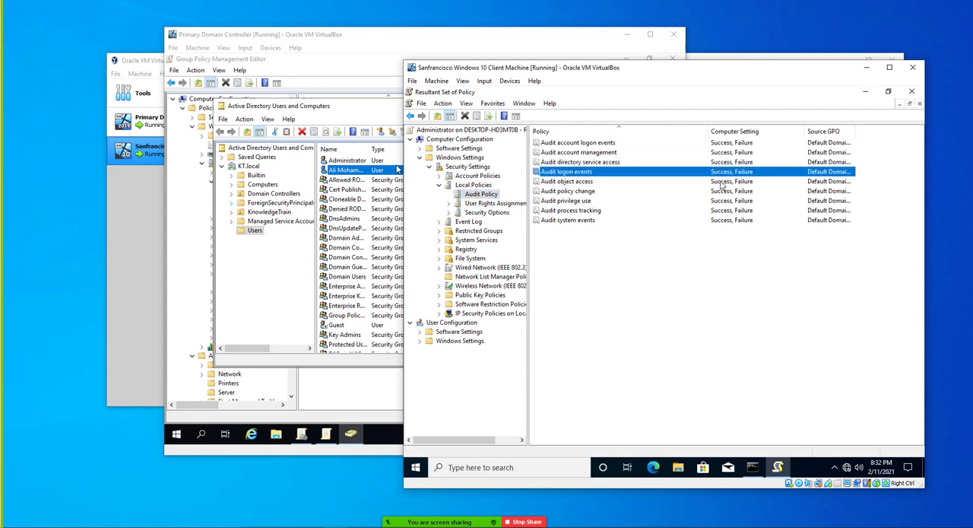
pyautogui.moveTo(530, 145); pyautogui.dragTo(584, 142)
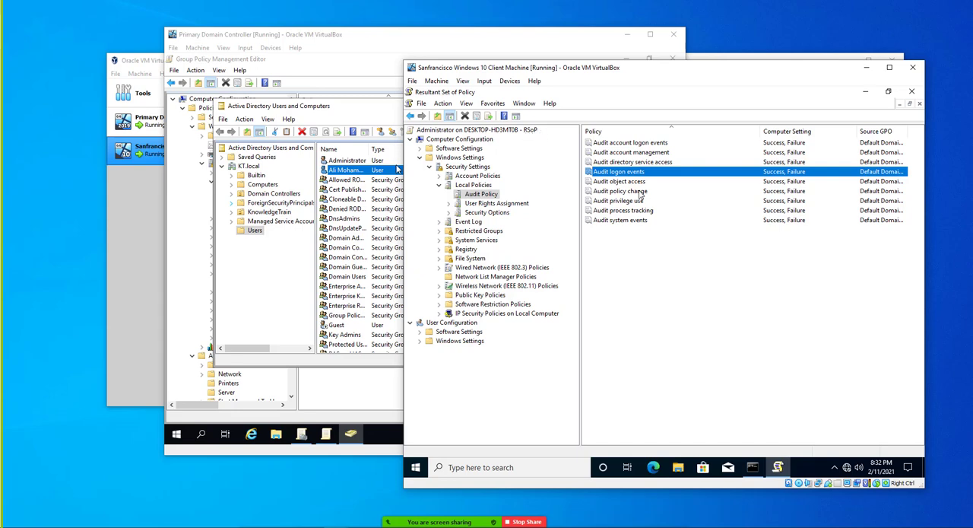
# Review the computer setting of each audit policy, from account logon events through system events.
pyautogui.click(779, 145)
pyautogui.click(779, 153)
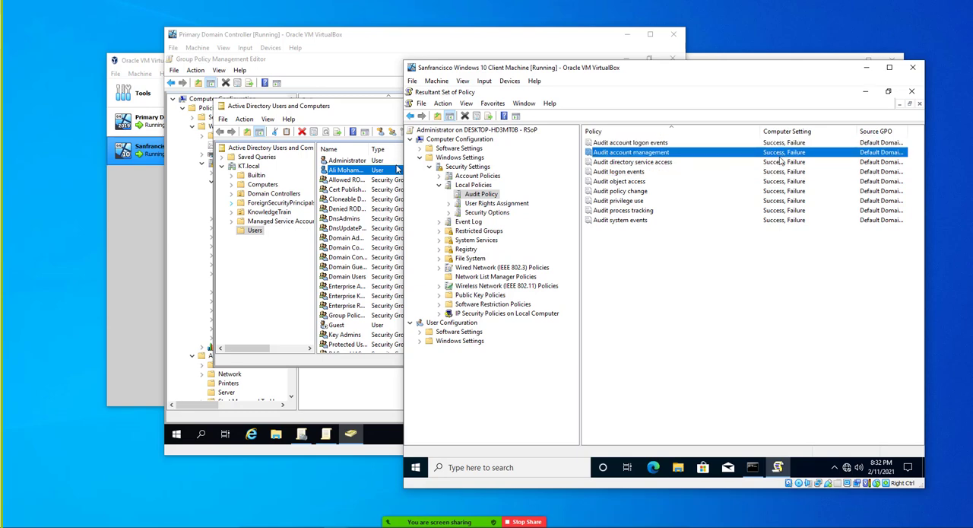
pyautogui.click(778, 162)
pyautogui.click(778, 172)
pyautogui.click(778, 182)
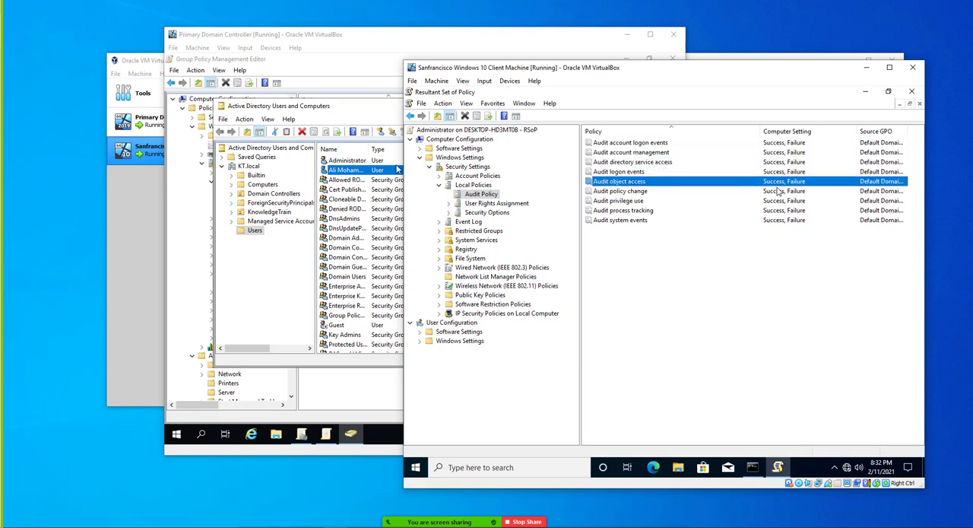
pyautogui.click(777, 191)
pyautogui.click(779, 200)
pyautogui.click(781, 210)
pyautogui.click(780, 219)
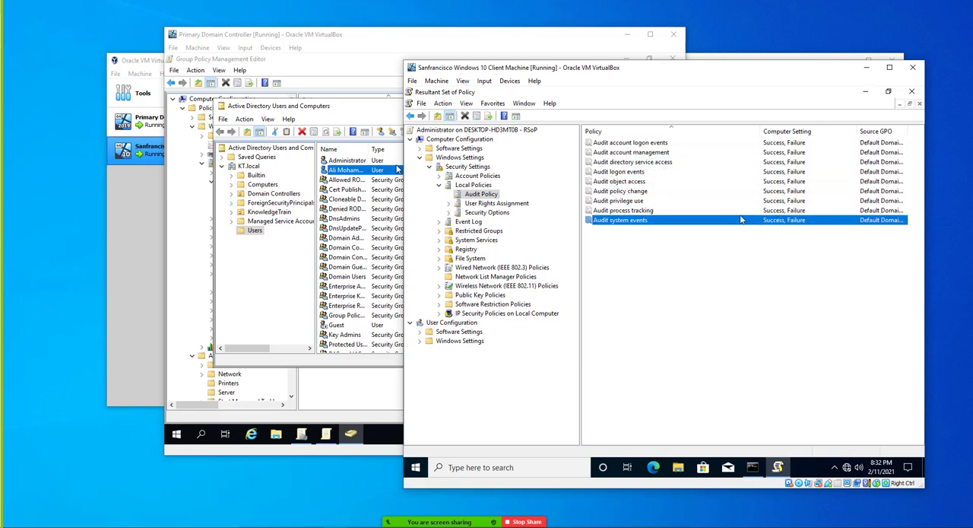
# Examine the resultant Password Policy under Account Policies, covering minimum length, complexity, reversible encryption, maximum age and password history.
pyautogui.doubleClick(468, 176)
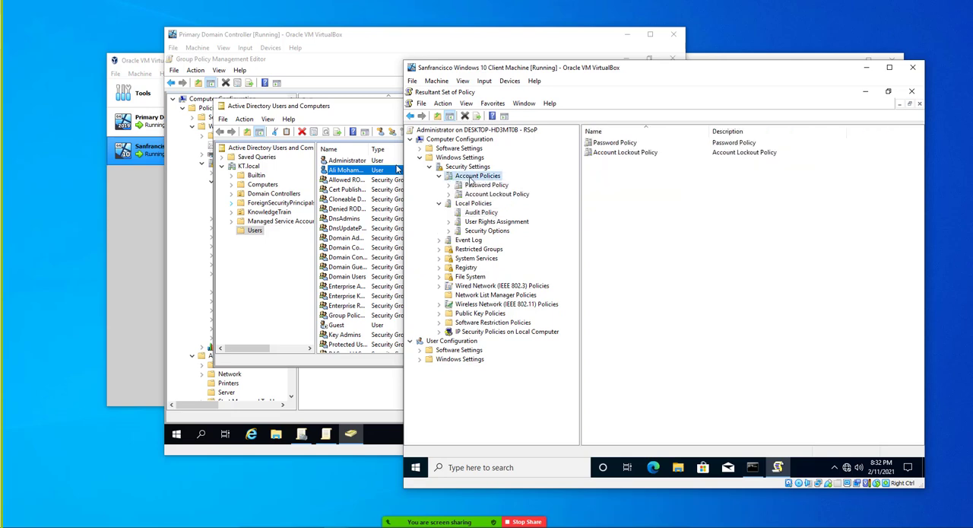
pyautogui.click(477, 185)
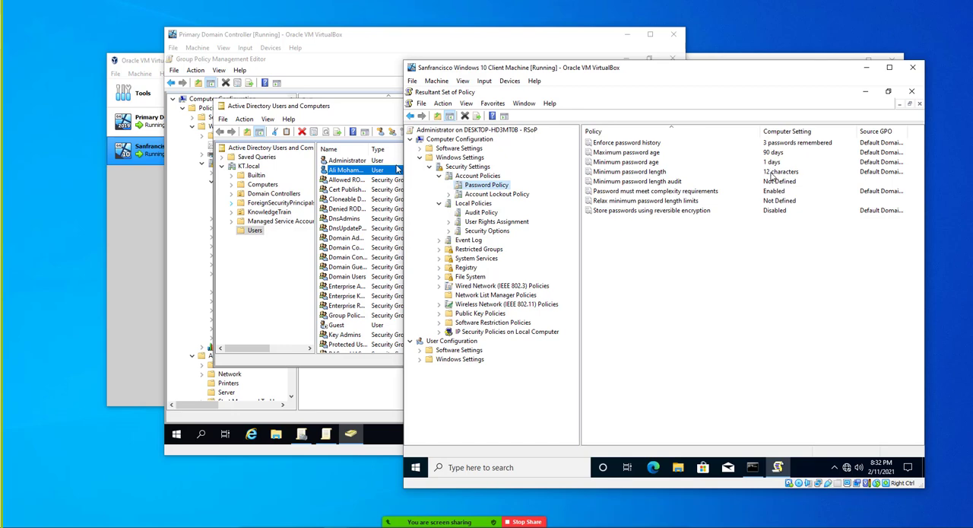
pyautogui.click(772, 173)
pyautogui.click(774, 192)
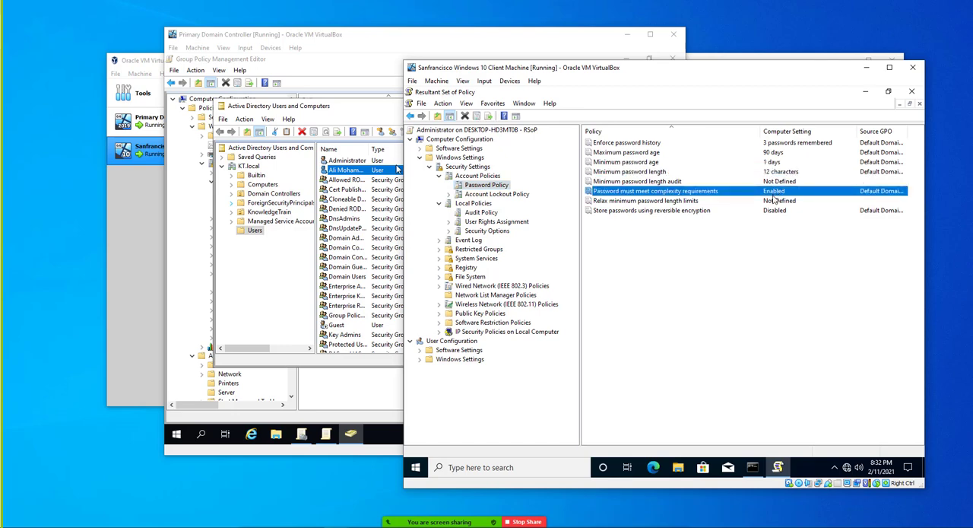
pyautogui.click(774, 199)
pyautogui.click(774, 207)
pyautogui.click(773, 154)
pyautogui.click(769, 144)
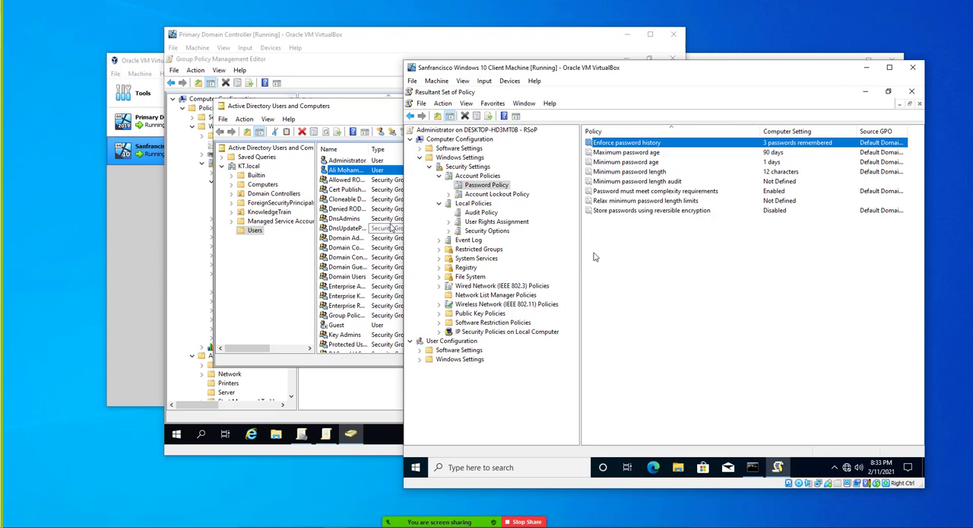
# Recheck the computer settings of the resultant Audit Policy under Local Policies, and minimize the Resultant Set of Policy console.
pyautogui.click(483, 213)
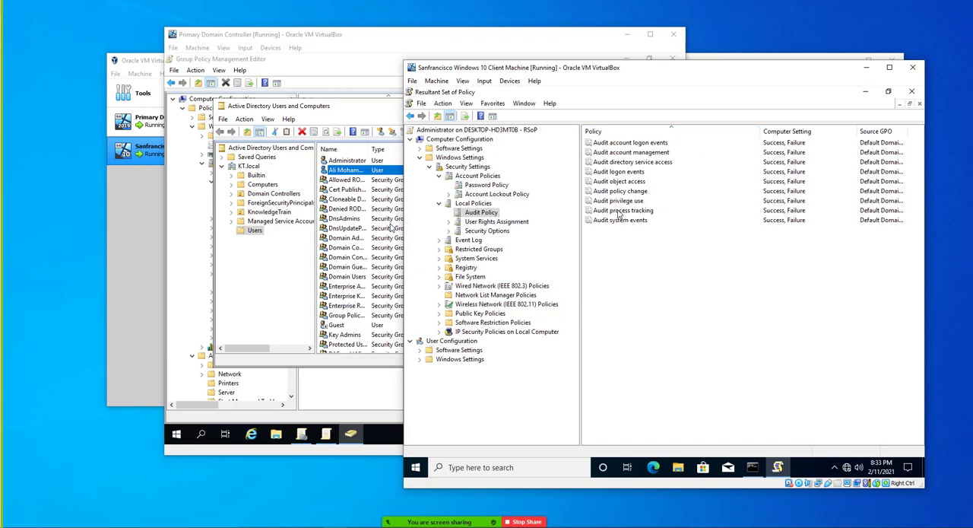
pyautogui.click(777, 467)
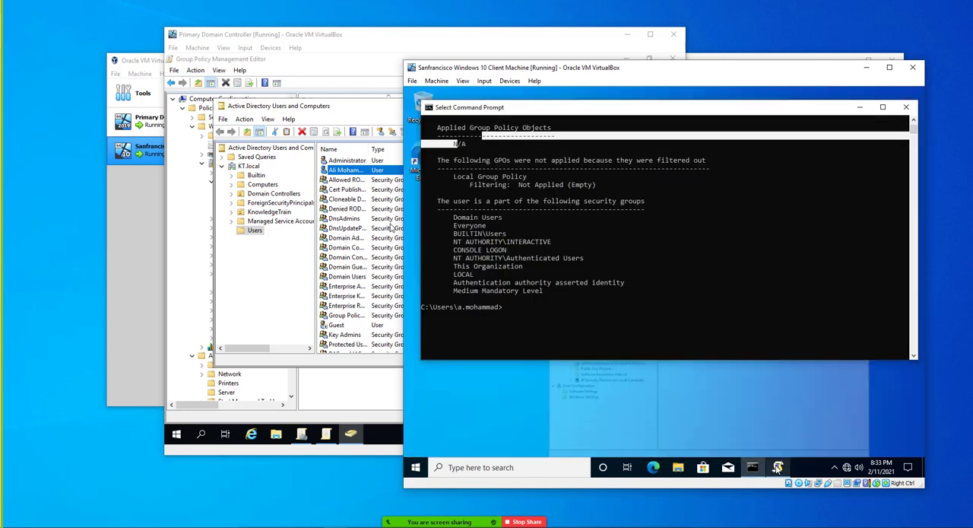
# Try to view the Security log under Windows Logs in Event Viewer without elevation, and close the viewer.
pyautogui.click(415, 468)
pyautogui.write('event')
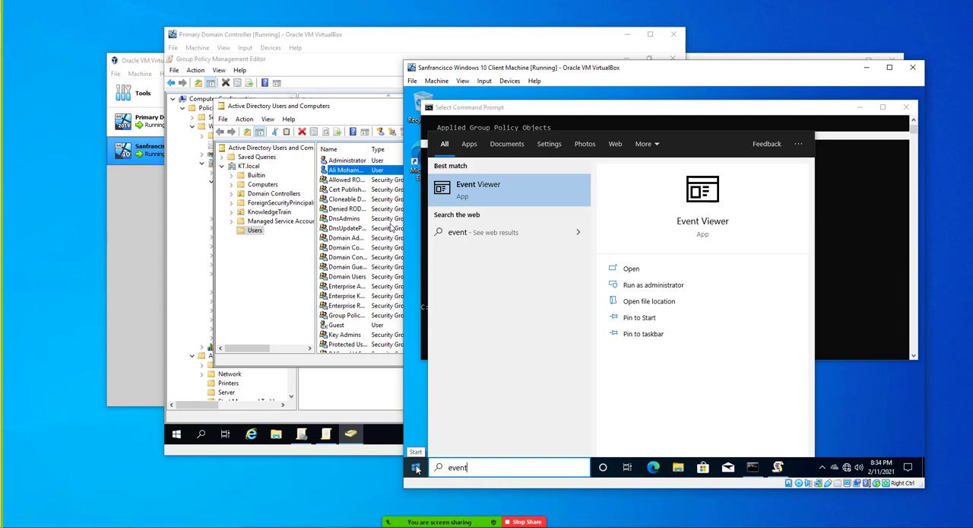
pyautogui.click(489, 190)
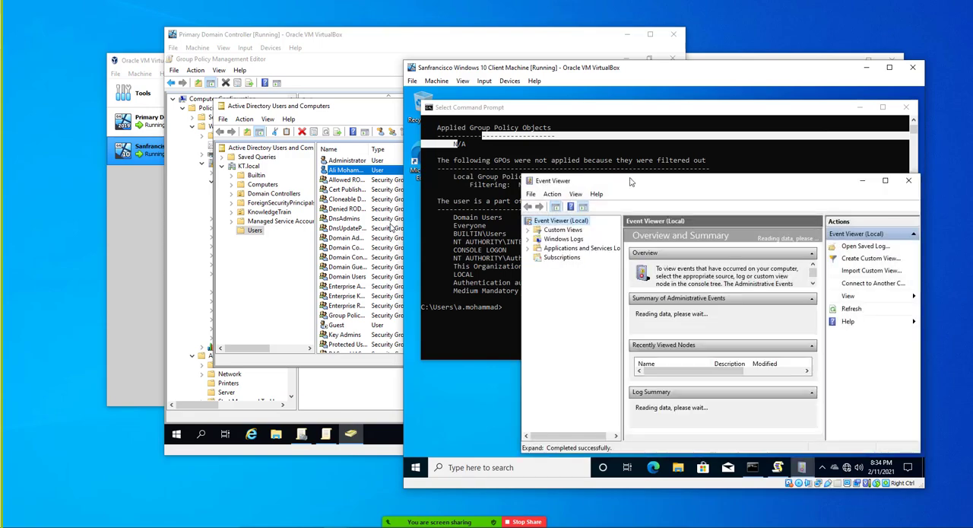
pyautogui.doubleClick(629, 180)
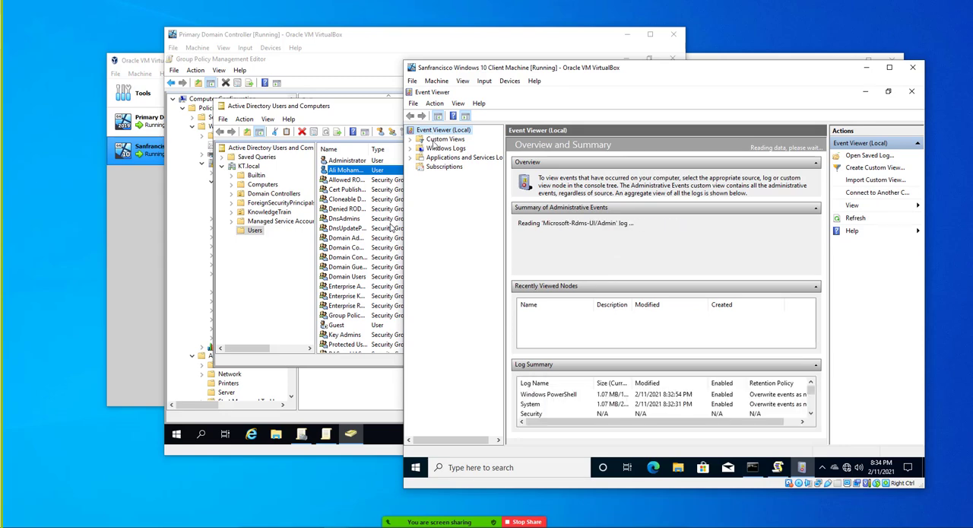
pyautogui.click(441, 149)
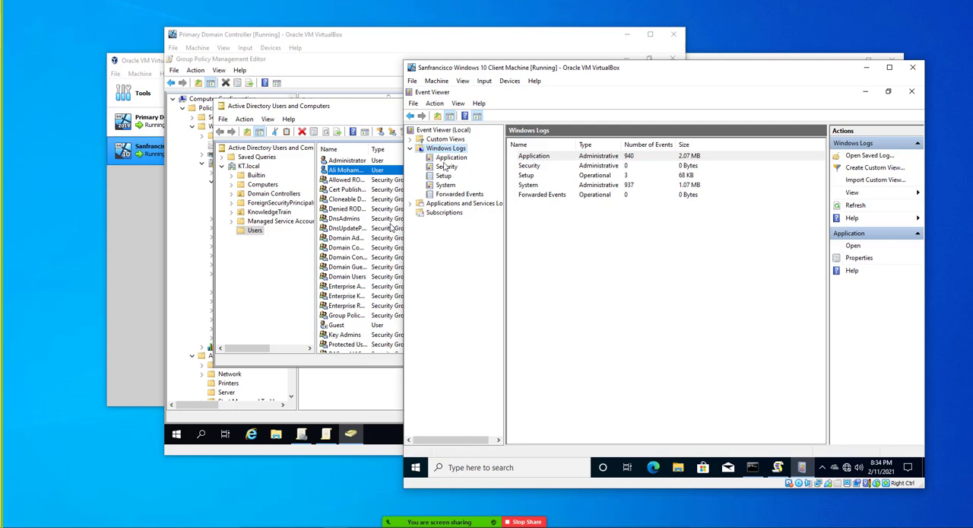
pyautogui.click(446, 167)
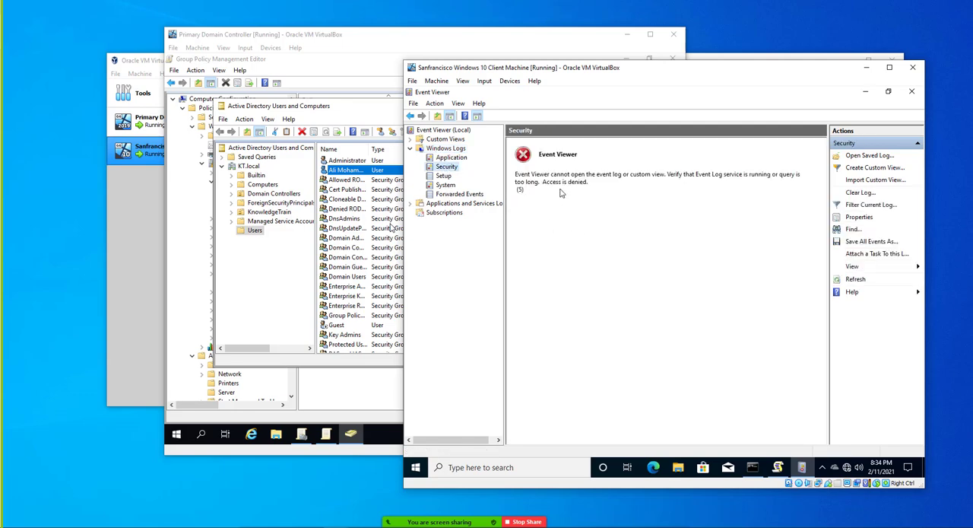
pyautogui.click(912, 92)
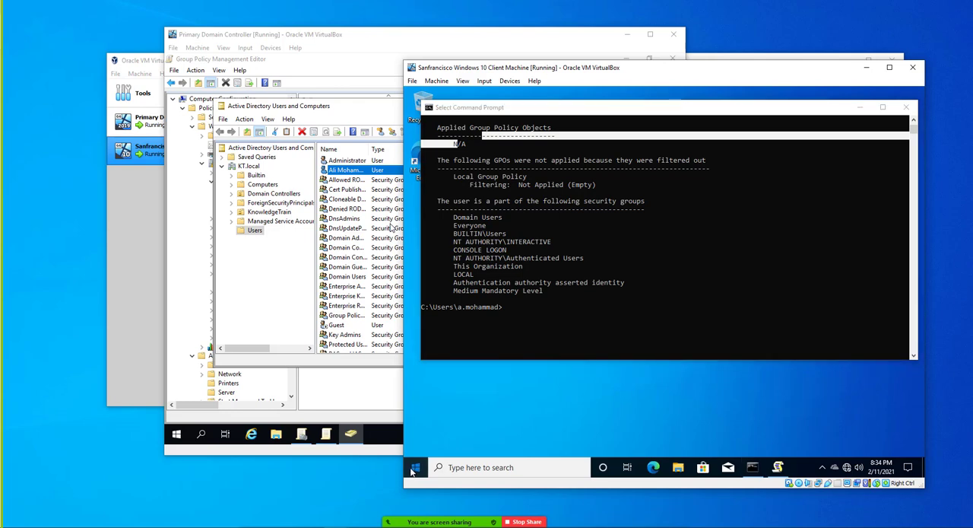
# Search for Event Viewer on the Windows 10 client and run it as administrator.
pyautogui.click(415, 466)
pyautogui.write('event')
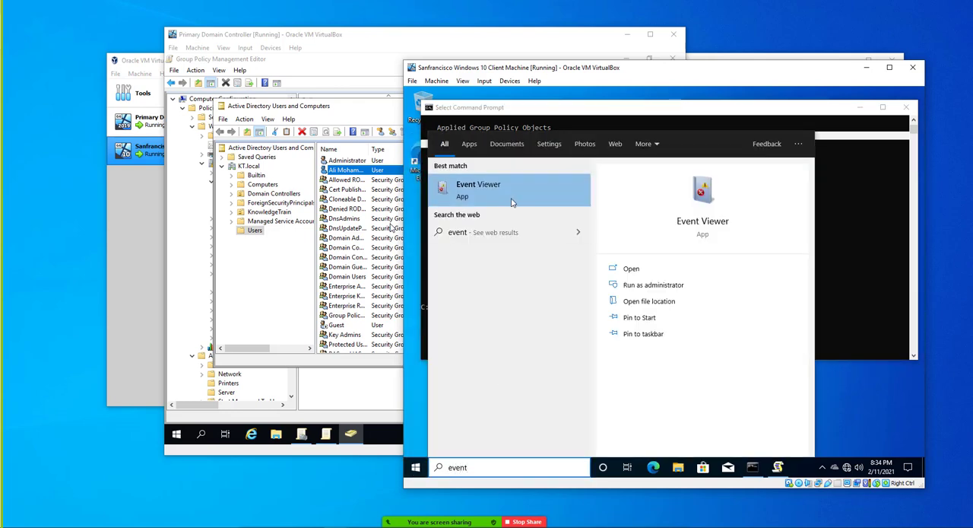
pyautogui.rightClick(512, 202)
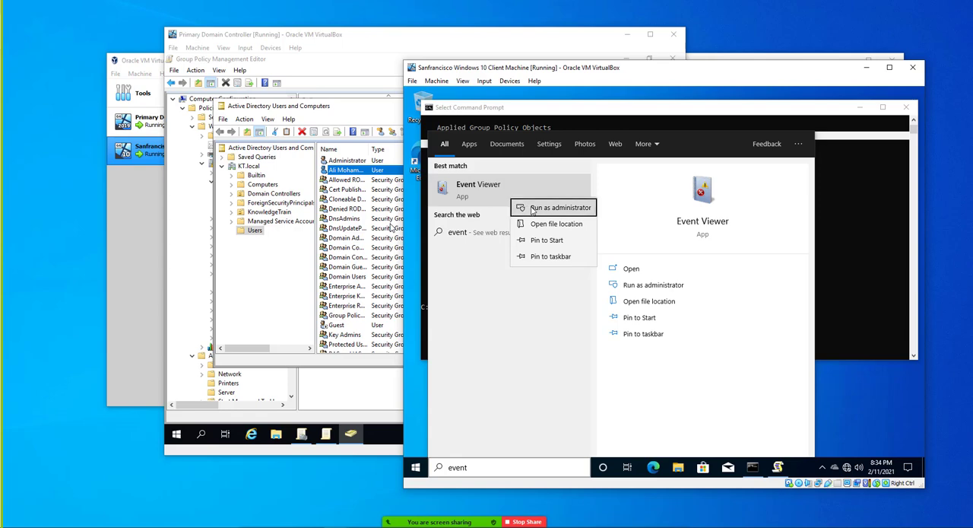
pyautogui.click(532, 209)
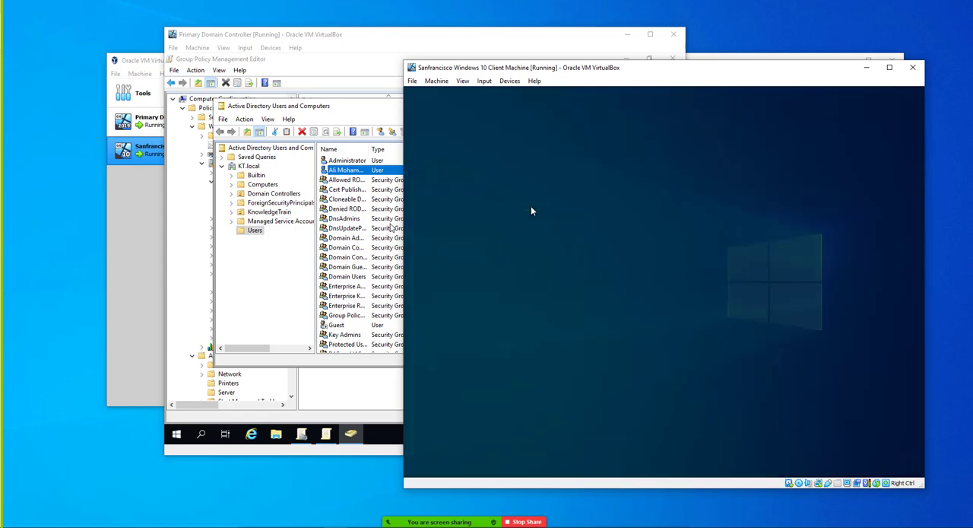
# Authorize the elevation request with the user name administrator and the account password.
pyautogui.write('admin')
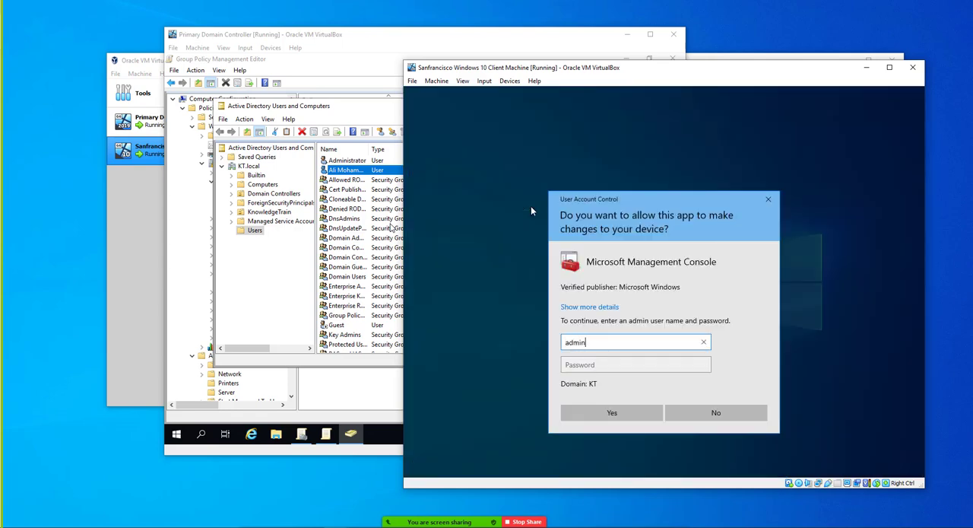
pyautogui.write('istrator')
pyautogui.press('Tab')
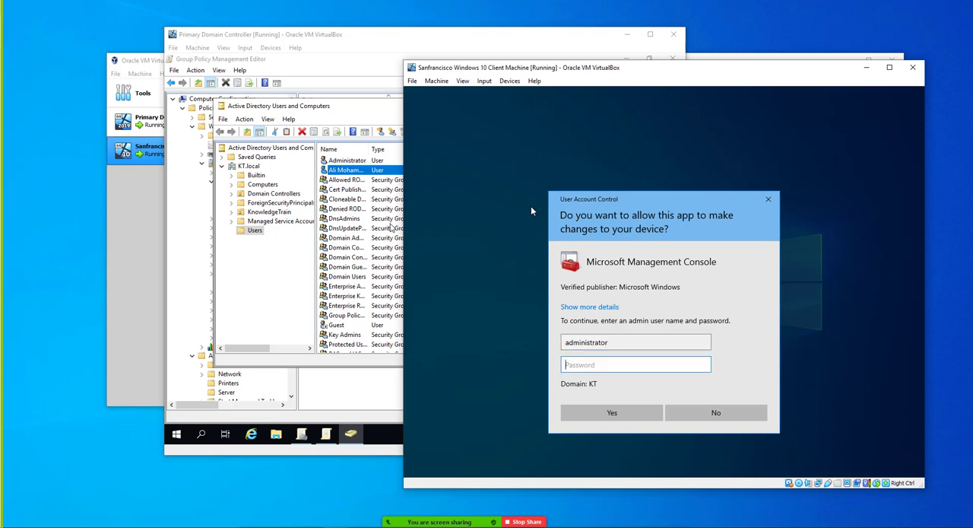
pyautogui.write('Pa$•••••••')
pyautogui.press('Return')
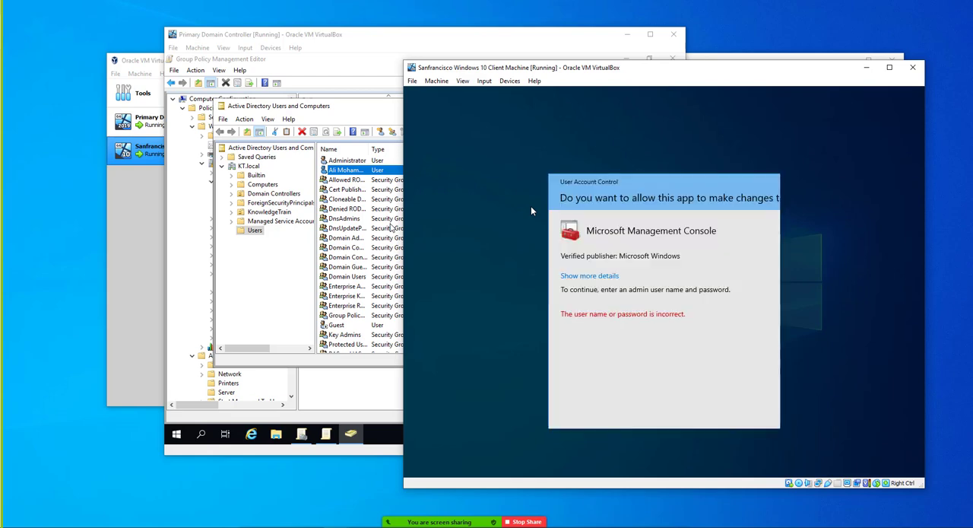
pyautogui.write('•••••••••••')
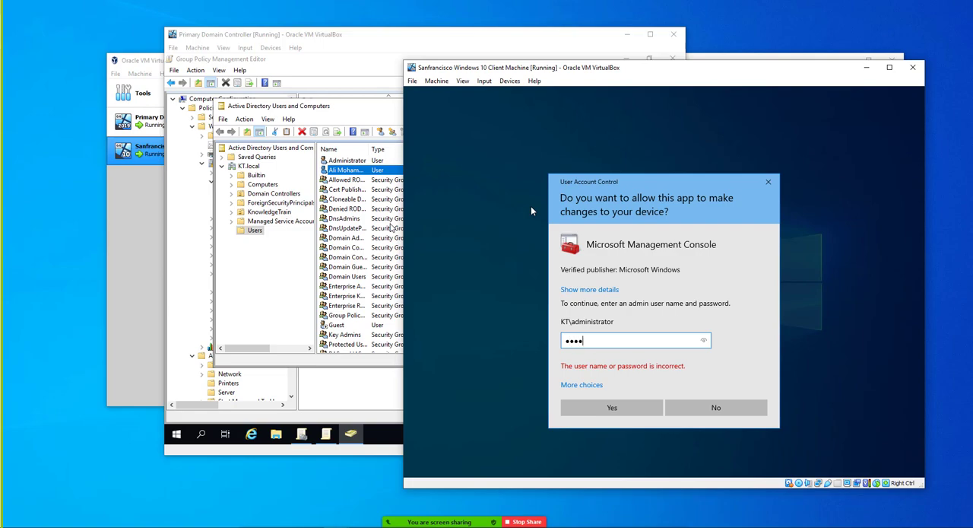
pyautogui.press('Return')
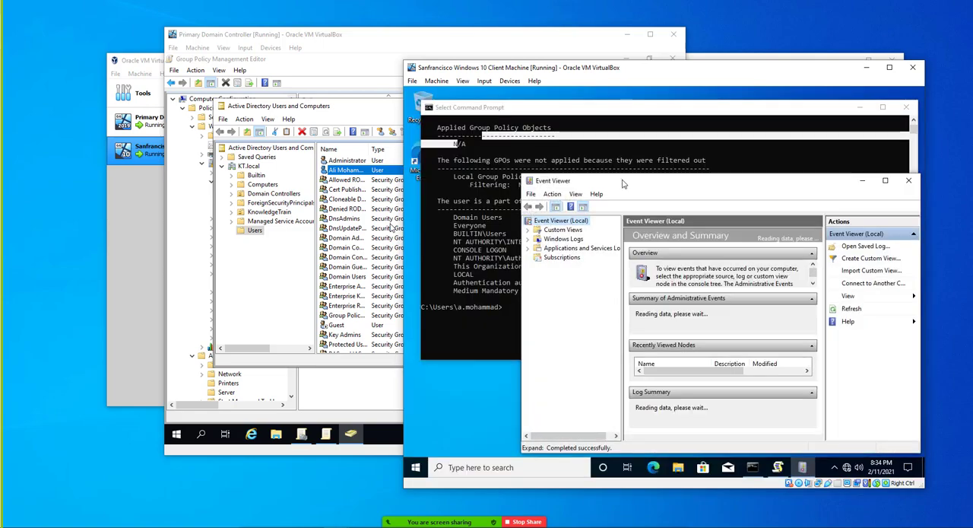
# Maximize Event Viewer and the client machine's window, and open the Security log under Windows Logs.
pyautogui.doubleClick(622, 183)
pyautogui.doubleClick(693, 70)
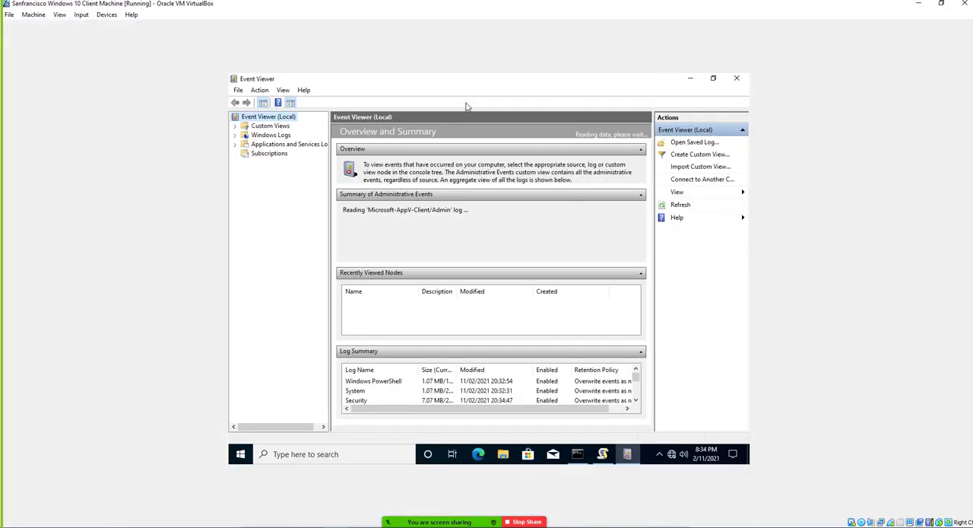
pyautogui.doubleClick(271, 134)
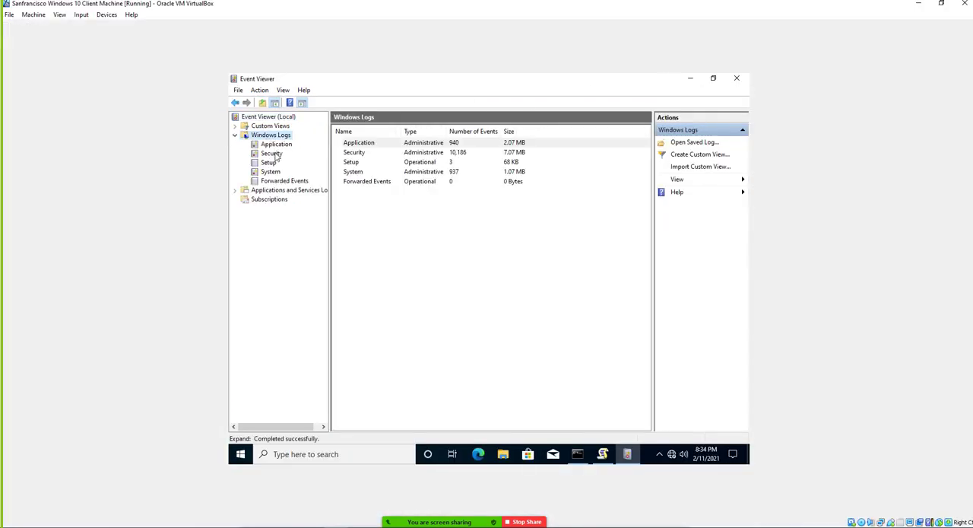
pyautogui.click(274, 154)
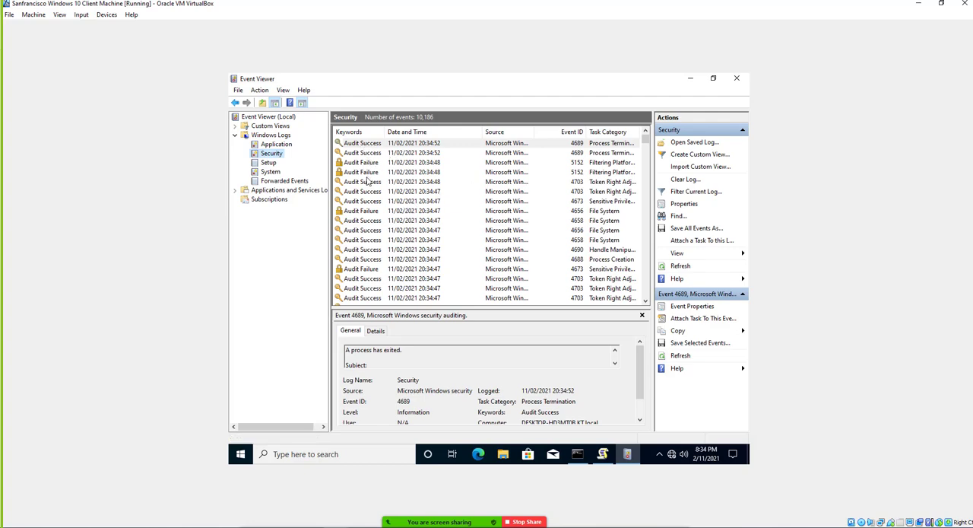
# Open the Filtering Platform Packet Drop audit failure event and examine its description, network information, filter information and log name.
pyautogui.doubleClick(369, 174)
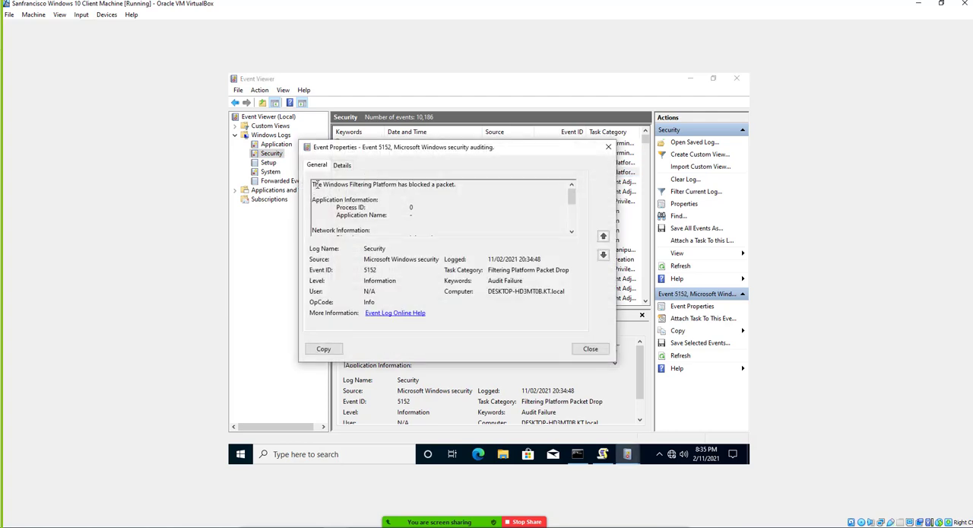
pyautogui.moveTo(317, 184); pyautogui.dragTo(445, 186)
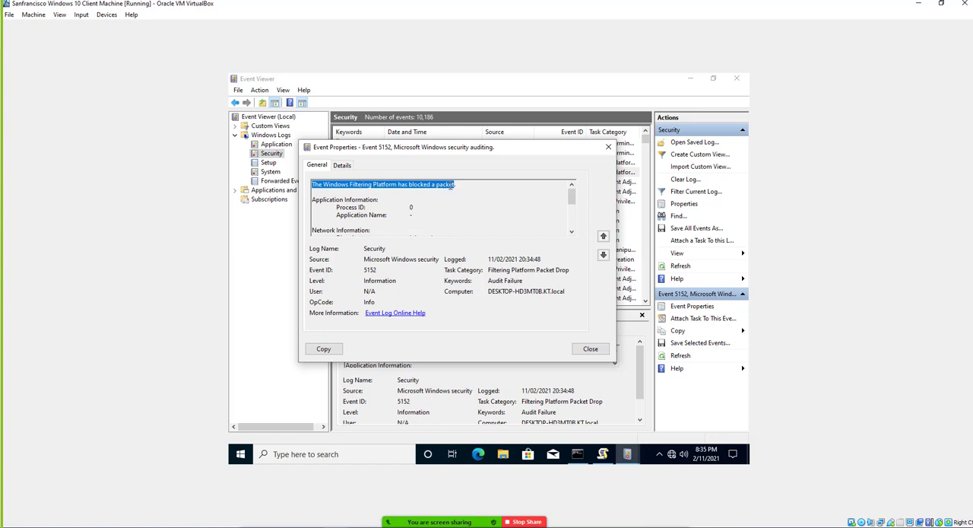
pyautogui.scroll(-3, 425, 201)
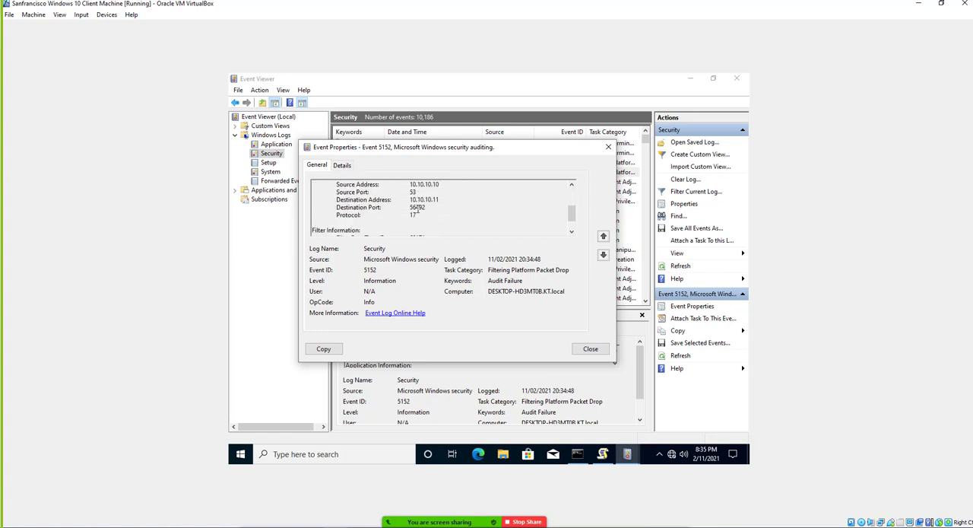
pyautogui.scroll(1, 422, 206)
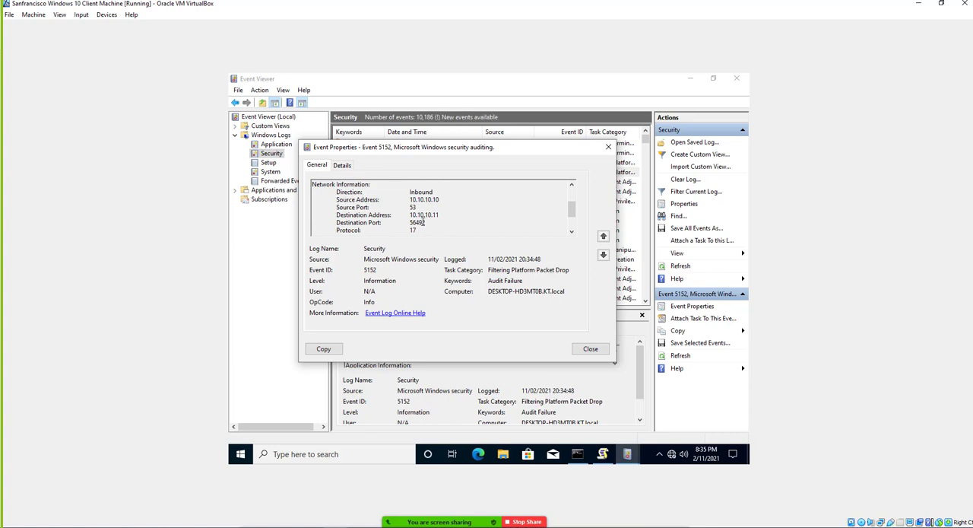
pyautogui.scroll(-2, 424, 220)
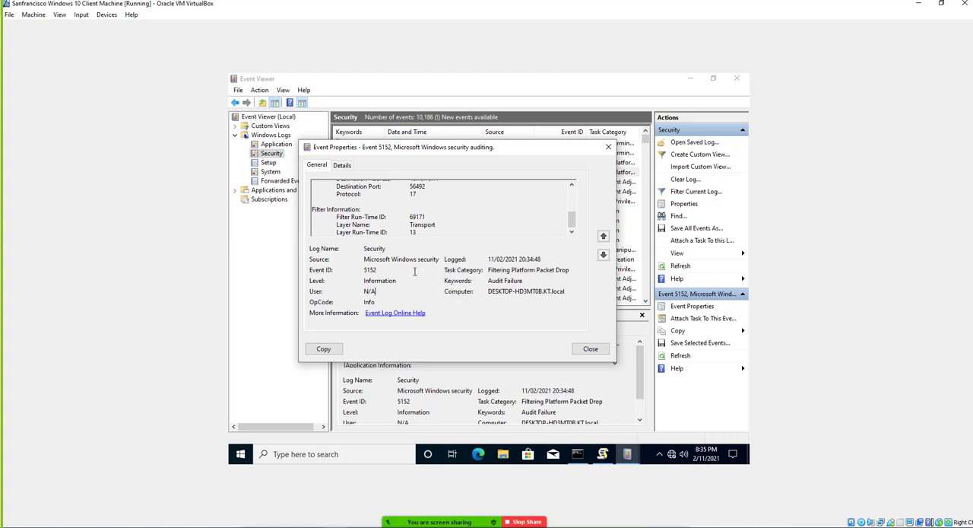
pyautogui.moveTo(363, 249); pyautogui.dragTo(389, 249)
pyautogui.scroll(6, 413, 220)
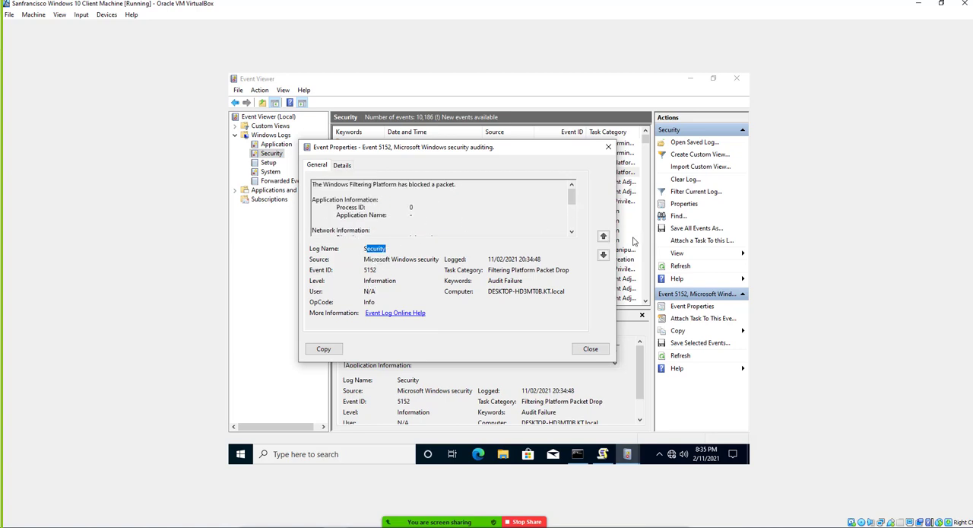
# Examine the two adjacent Process Termination events, including their subject accounts and process information.
pyautogui.click(603, 238)
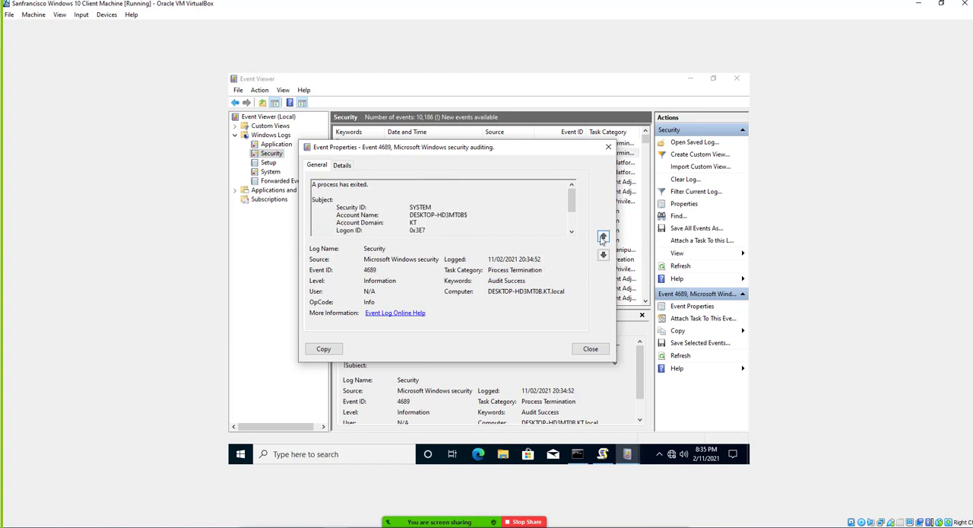
pyautogui.scroll(-2, 377, 218)
pyautogui.scroll(2, 350, 199)
pyautogui.scroll(-3, 408, 206)
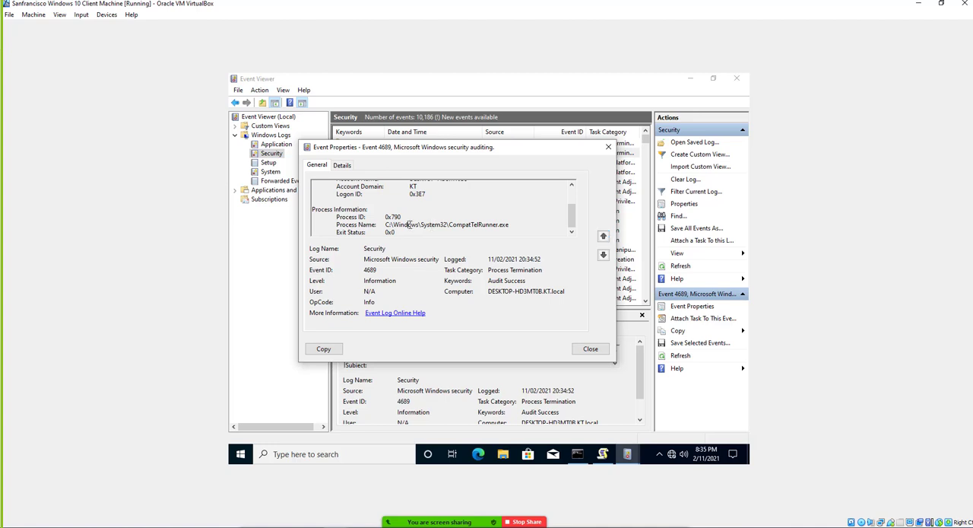
pyautogui.click(605, 252)
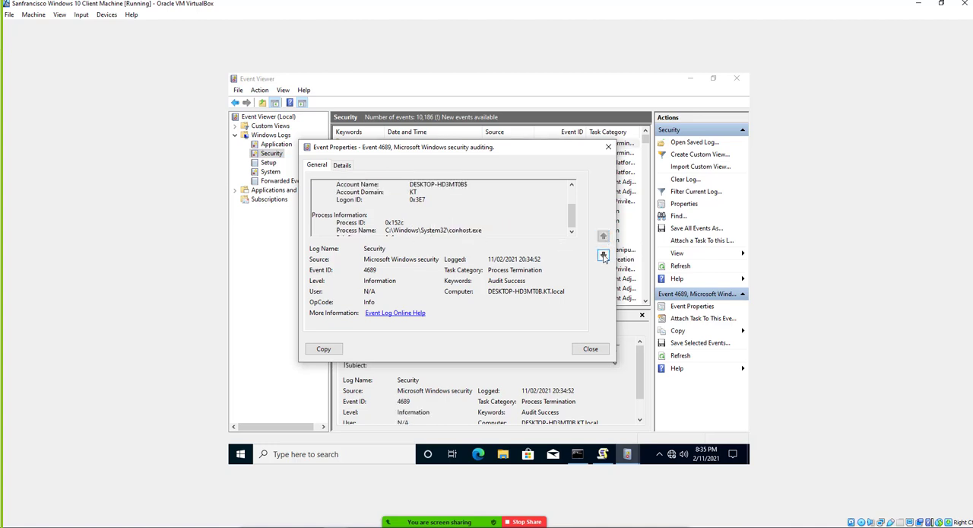
pyautogui.scroll(3, 498, 228)
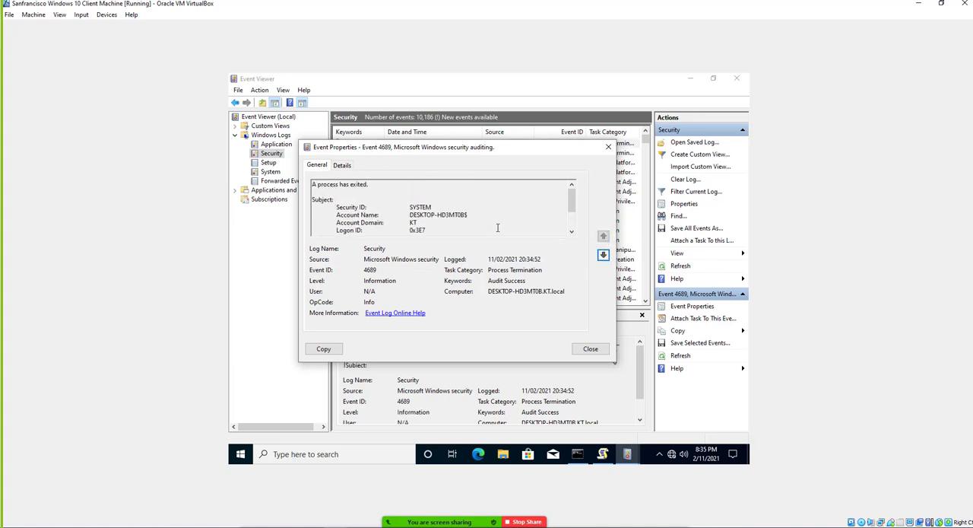
# Step through the older Security log events one by one, reviewing each event's description, subject, task category and audit result.
pyautogui.click(604, 256)
pyautogui.click(604, 257)
pyautogui.click(603, 256)
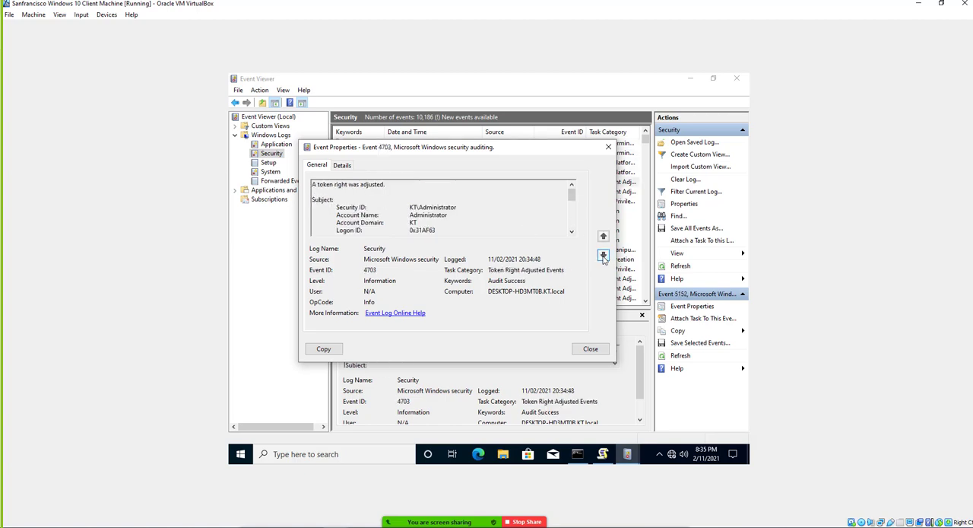
pyautogui.click(604, 256)
pyautogui.click(604, 256)
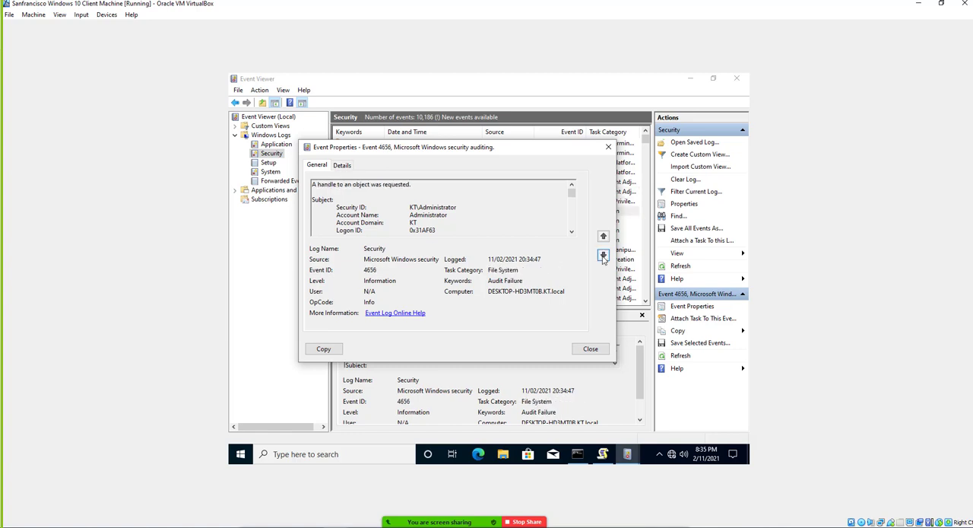
pyautogui.click(604, 256)
pyautogui.click(604, 256)
pyautogui.click(604, 257)
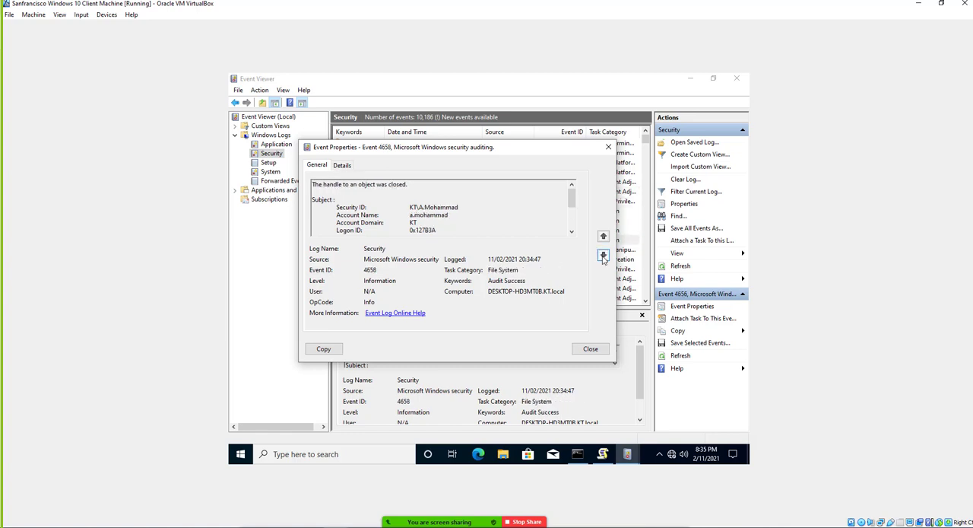
pyautogui.click(604, 256)
pyautogui.click(603, 257)
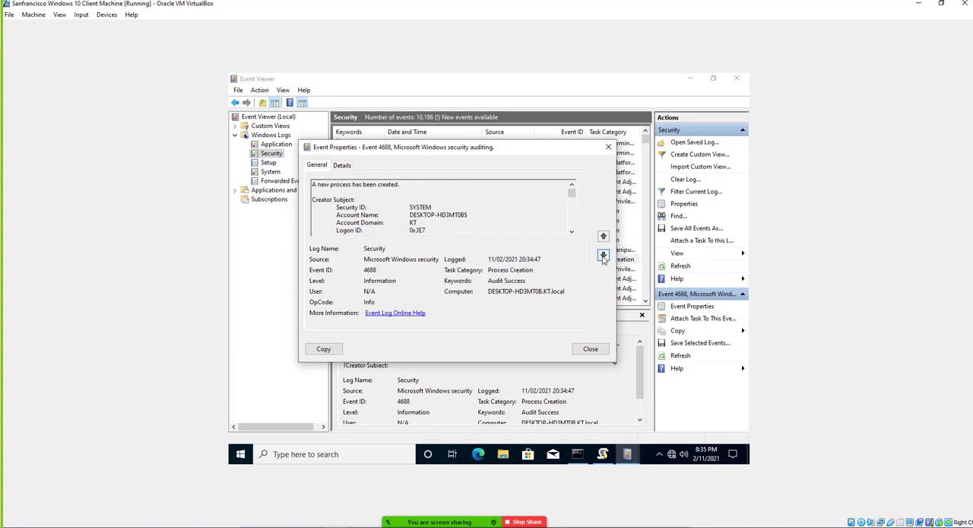
pyautogui.click(603, 256)
pyautogui.click(603, 256)
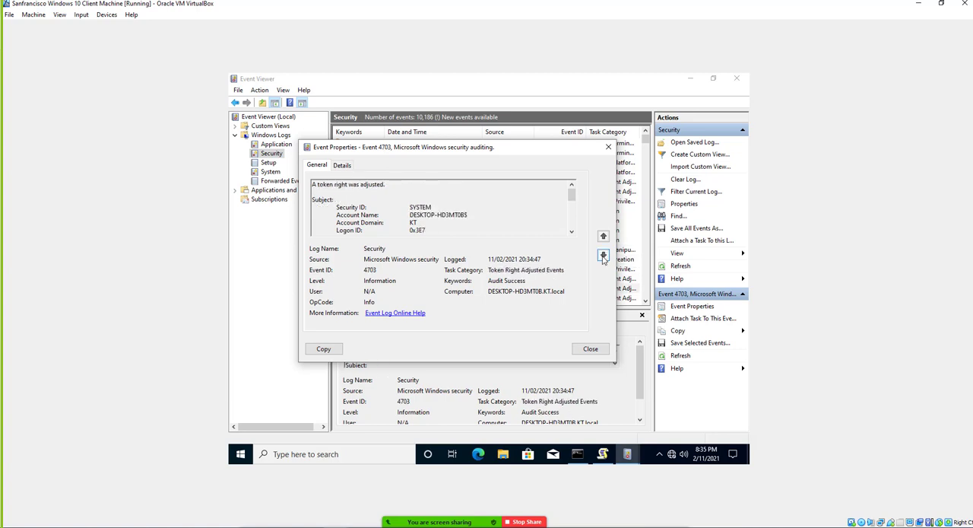
pyautogui.click(603, 256)
pyautogui.click(603, 255)
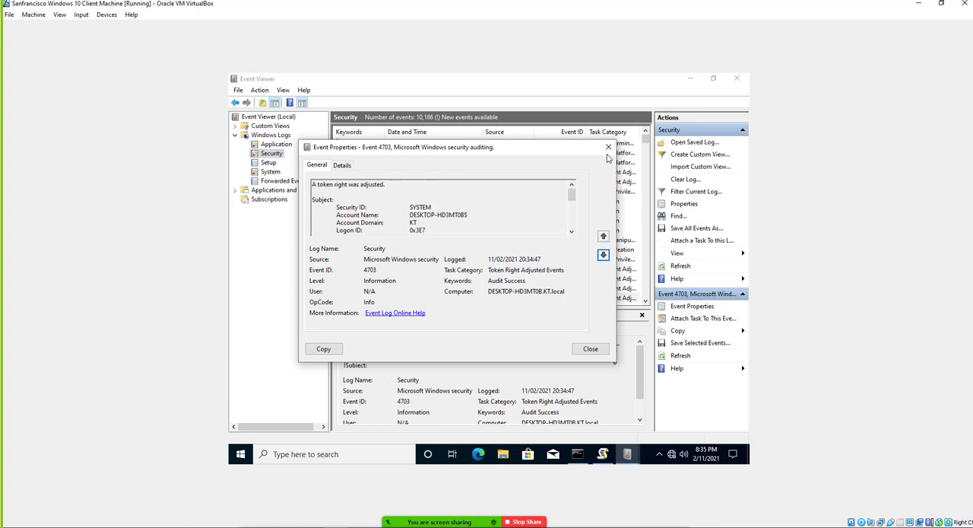
# Close the Token Right Adjusted event and open the User Account Management event 5379 logged at 20:33:51 in the Security log.
pyautogui.click(609, 149)
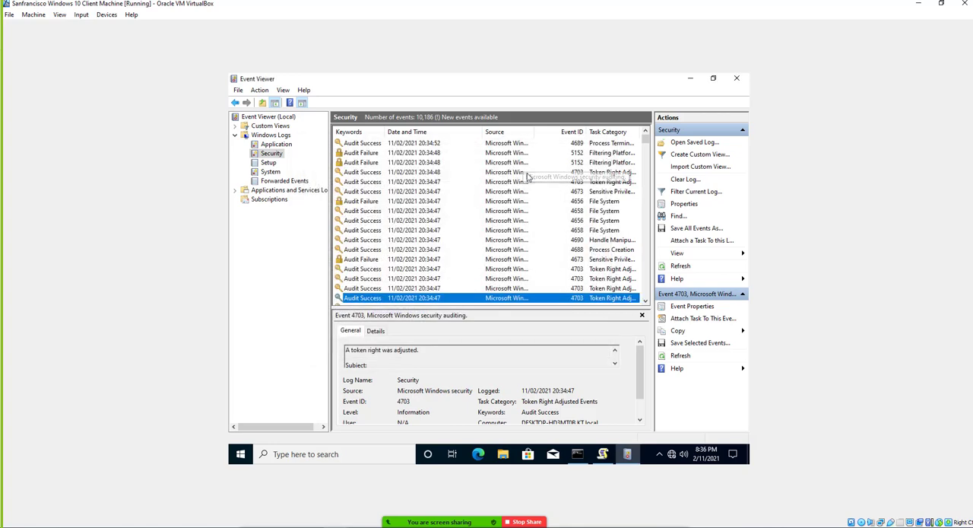
pyautogui.scroll(-8, 501, 220)
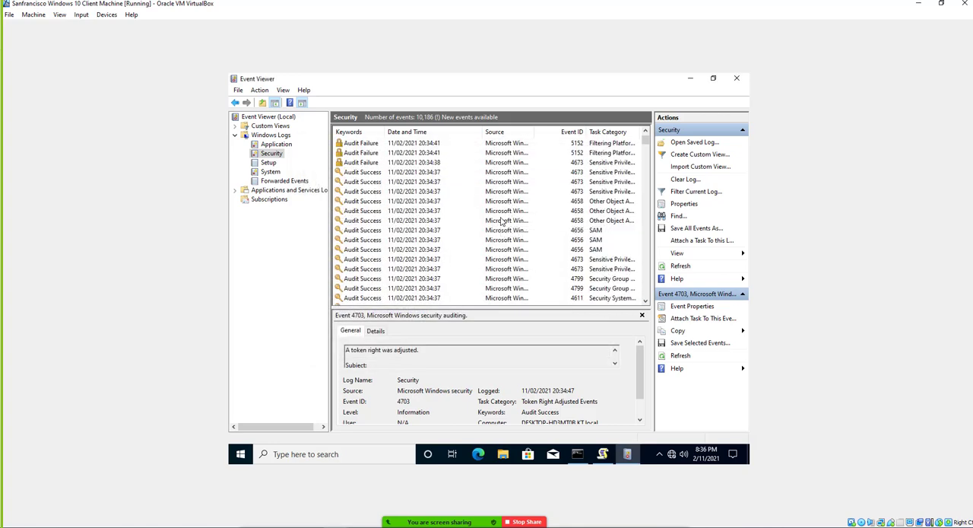
pyautogui.scroll(-6, 504, 222)
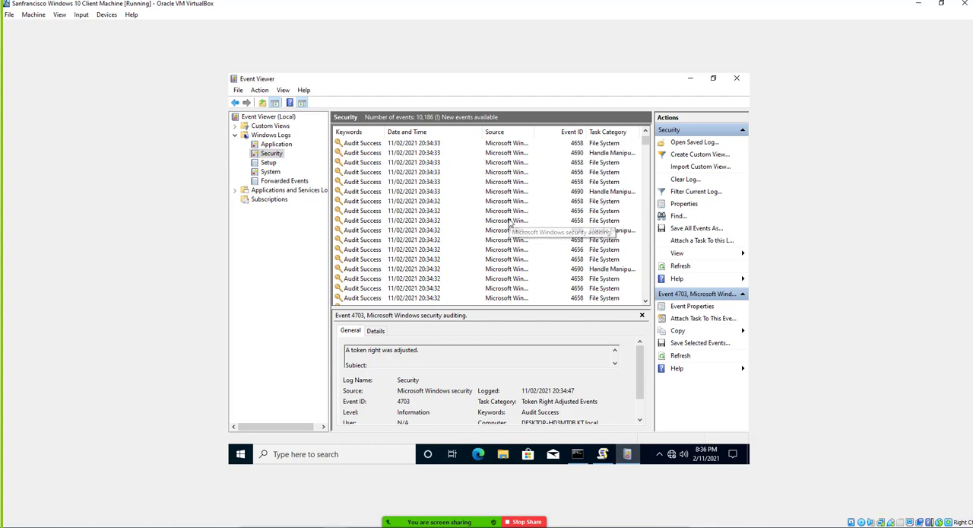
pyautogui.scroll(-6, 510, 232)
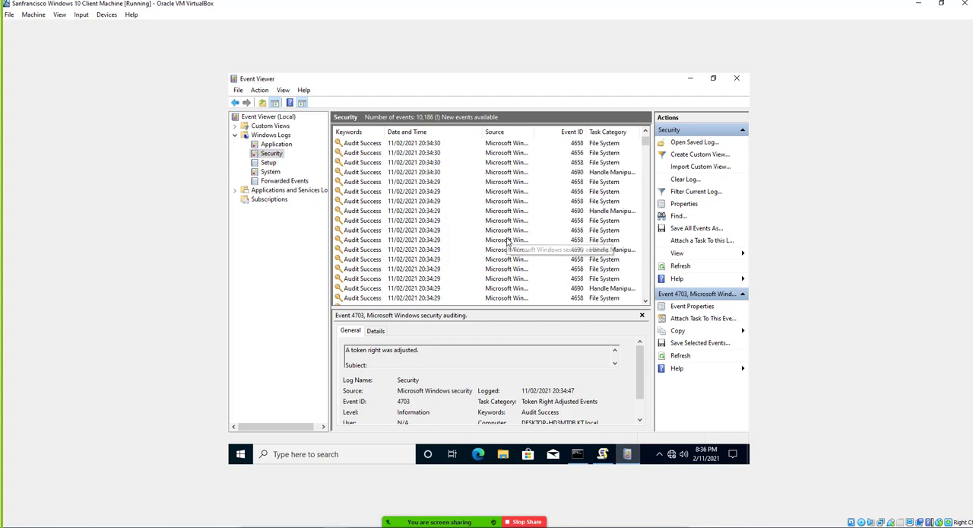
pyautogui.scroll(-6, 508, 242)
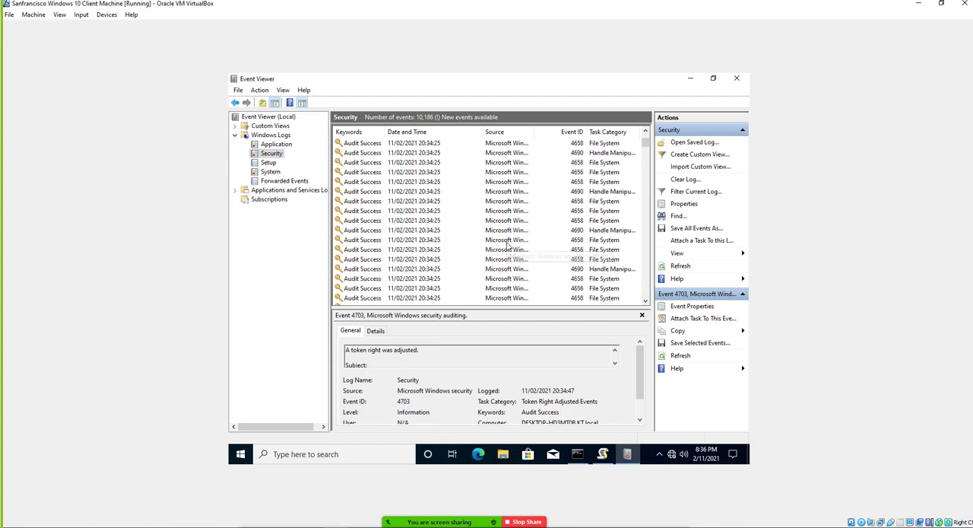
pyautogui.scroll(-8, 507, 245)
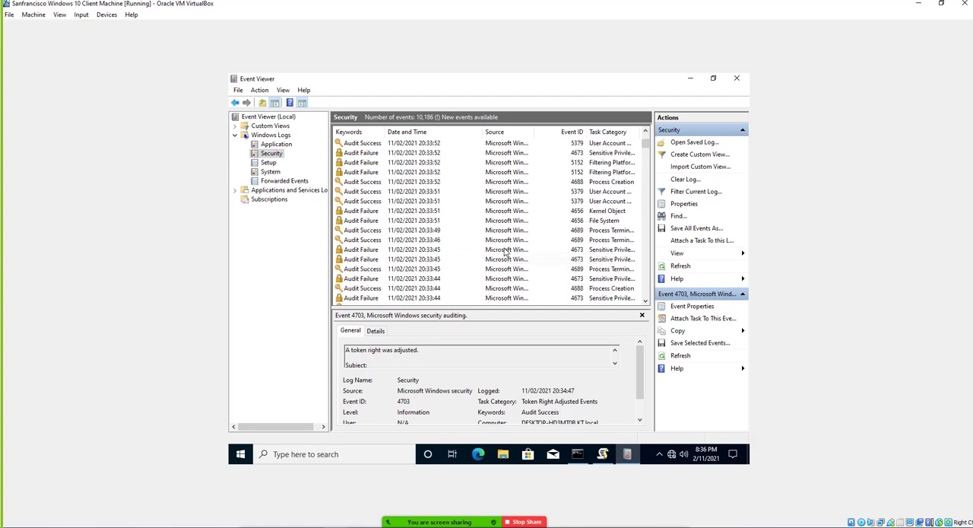
pyautogui.doubleClick(595, 201)
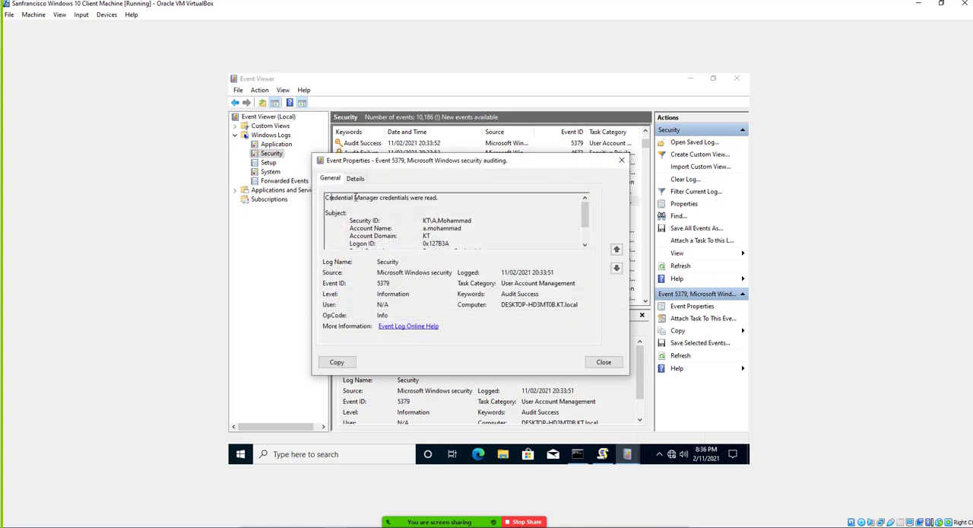
# Examine the Credential Manager event's description, security ID, account name, log name and read operation, and close its properties.
pyautogui.moveTo(326, 197); pyautogui.dragTo(441, 198)
pyautogui.moveTo(350, 221); pyautogui.dragTo(471, 220)
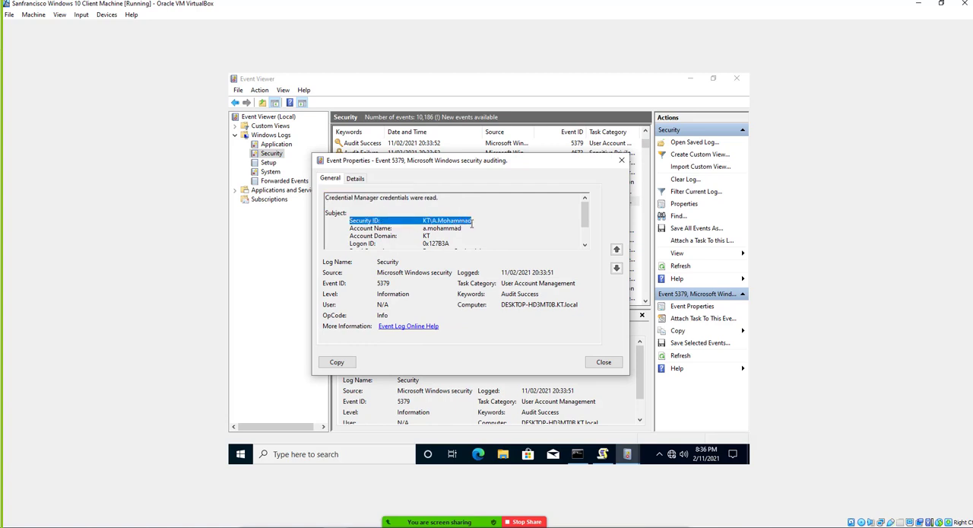
pyautogui.click(424, 227)
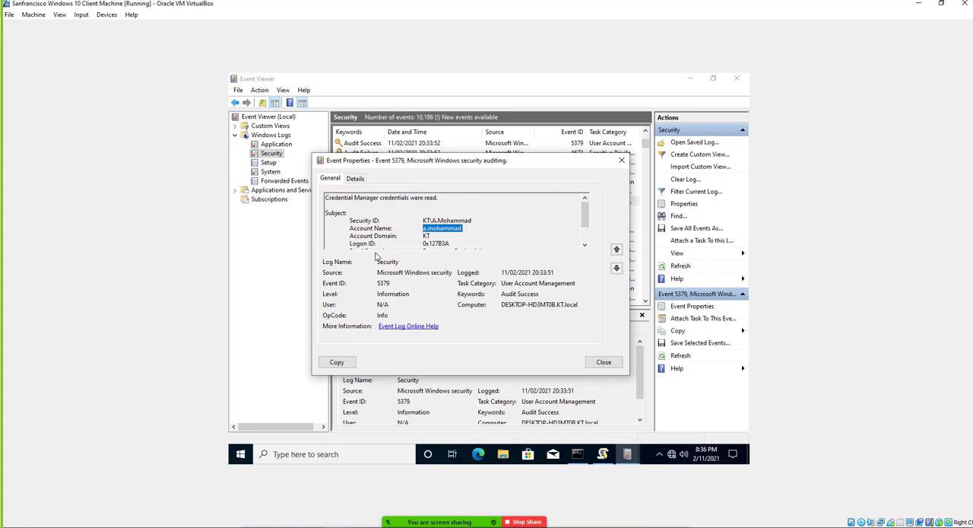
pyautogui.moveTo(377, 261); pyautogui.dragTo(451, 264)
pyautogui.scroll(-2, 429, 227)
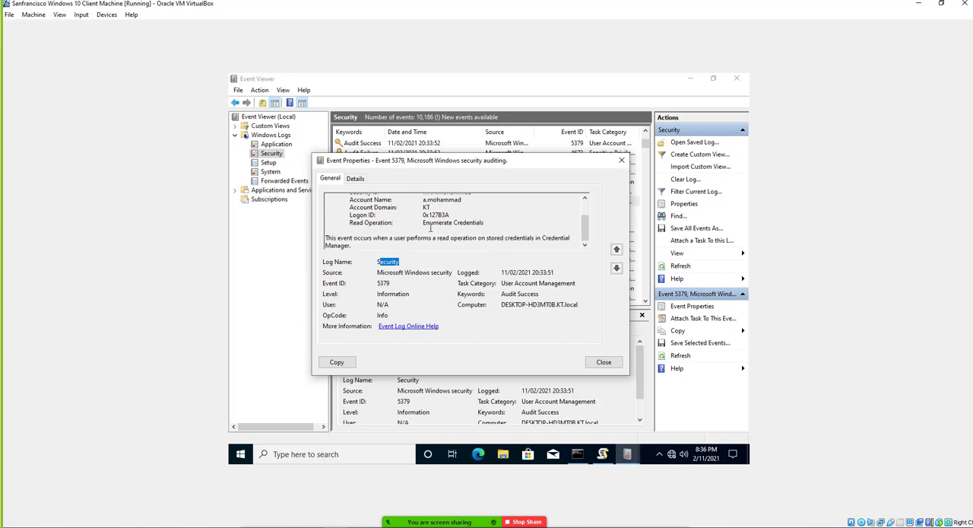
pyautogui.scroll(2, 430, 228)
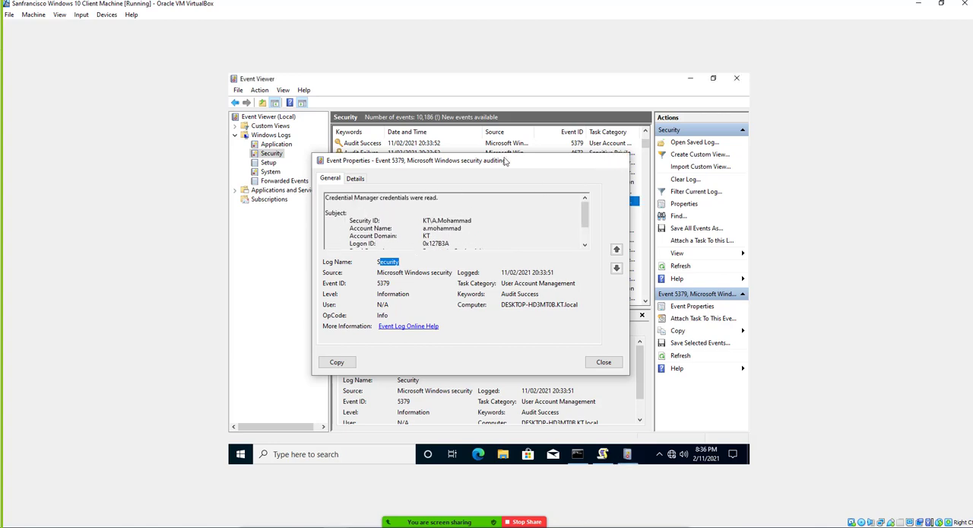
pyautogui.click(621, 161)
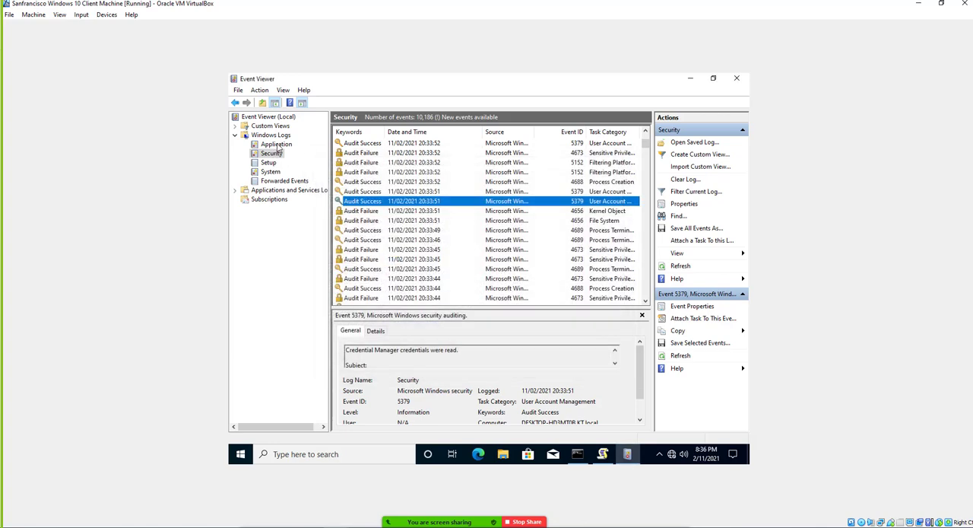
# Review the Application and System logs under Windows Logs.
pyautogui.click(276, 145)
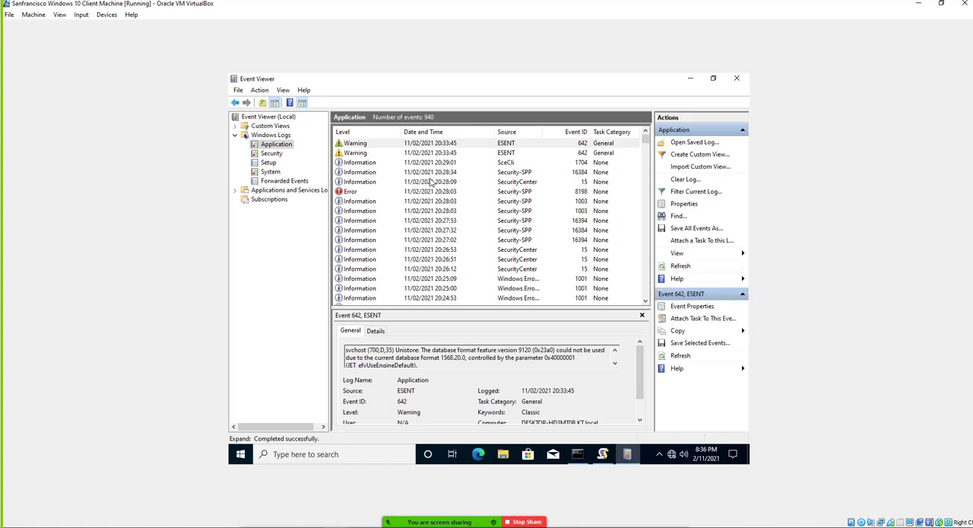
pyautogui.click(269, 173)
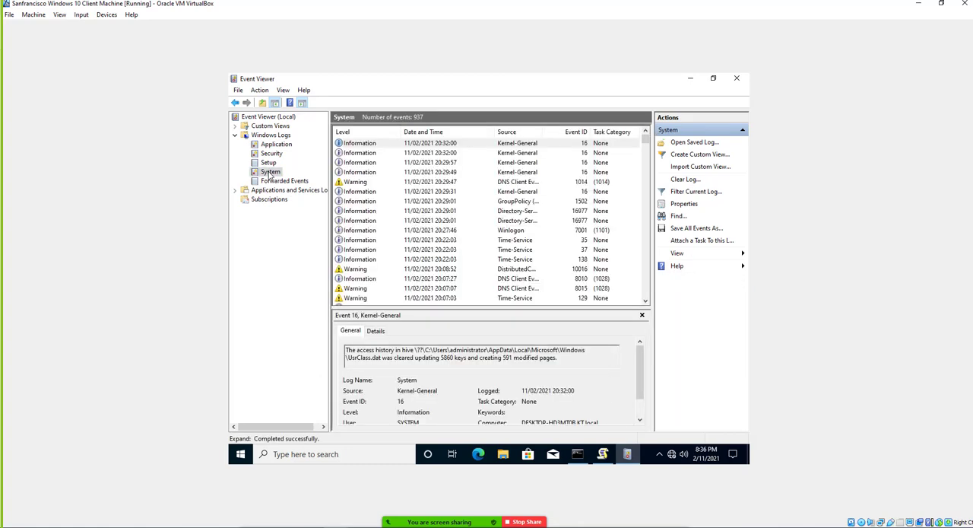
pyautogui.scroll(-7, 426, 209)
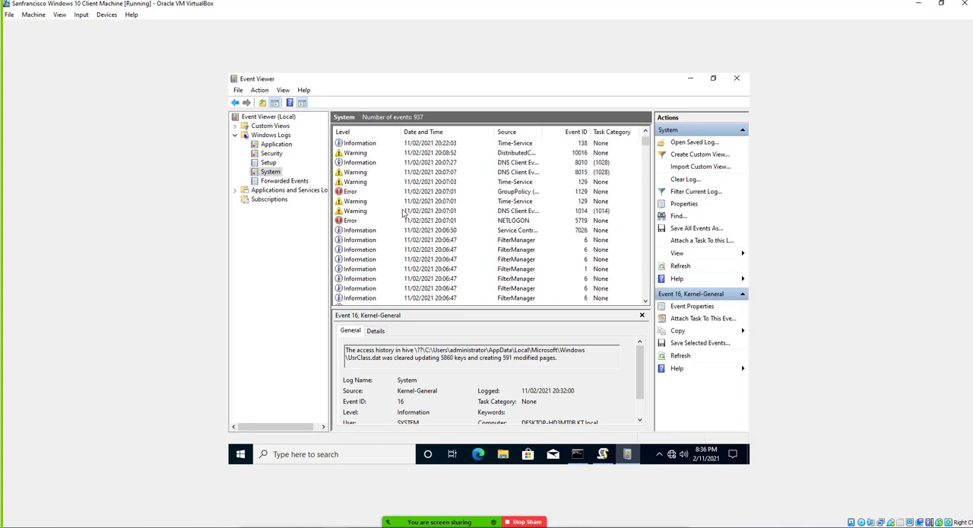
# Reopen the Security log and look through its older audit success and failure events, returning to the newest entries.
pyautogui.click(267, 154)
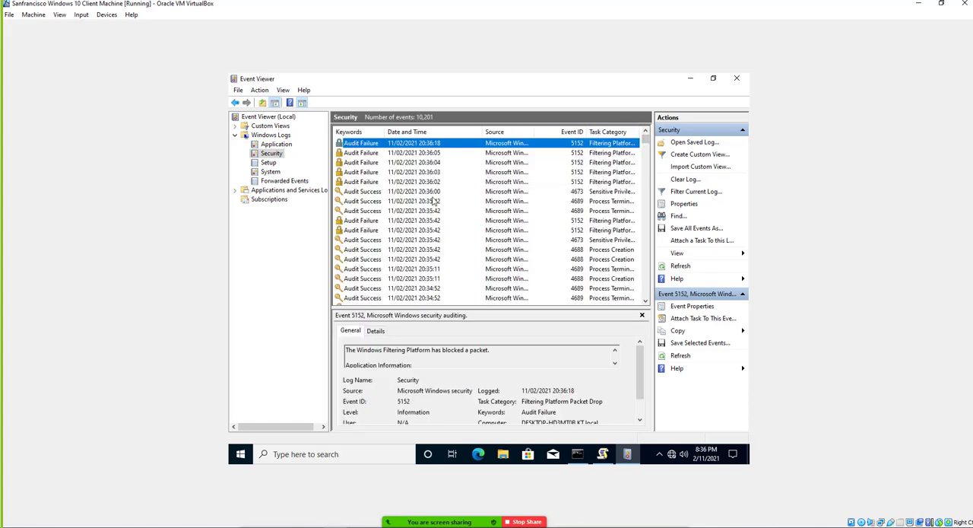
pyautogui.scroll(-5, 435, 202)
pyautogui.scroll(-6, 435, 201)
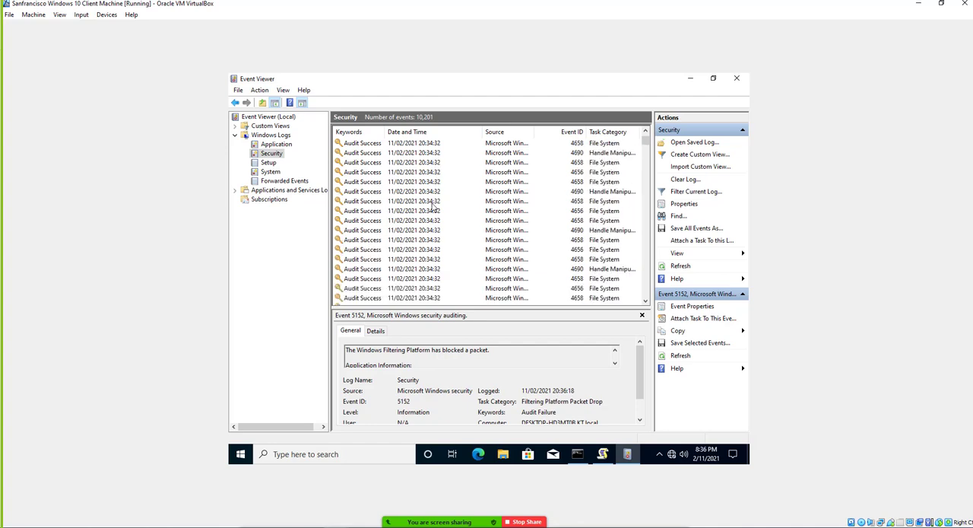
pyautogui.scroll(-5, 435, 203)
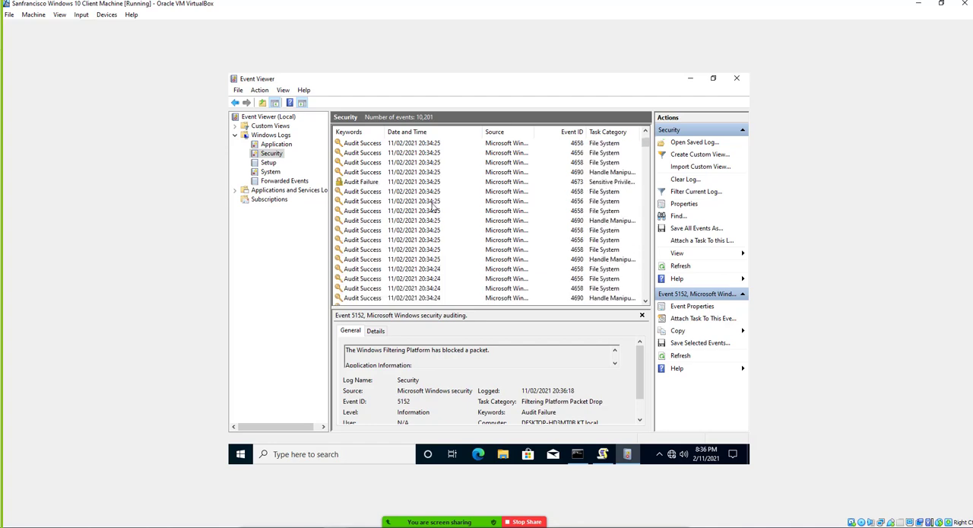
pyautogui.scroll(-6, 434, 204)
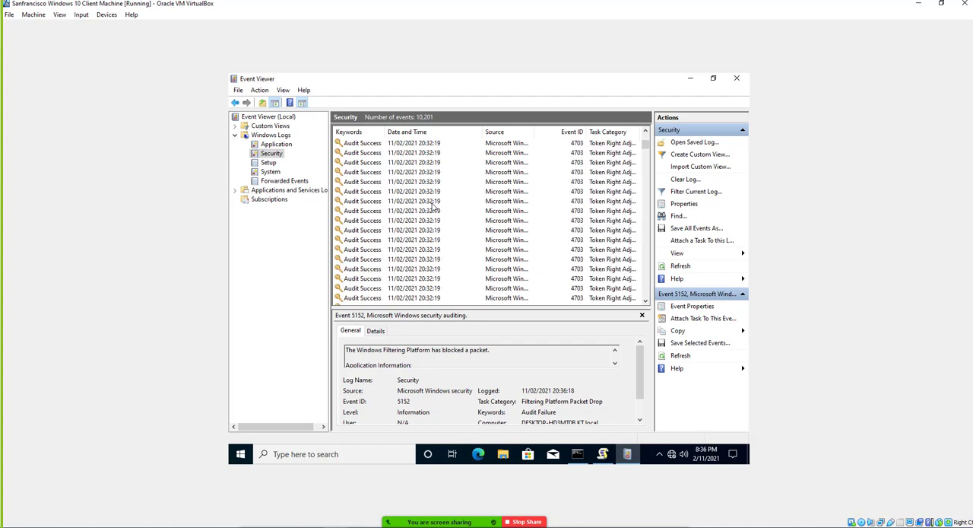
pyautogui.scroll(-6, 434, 205)
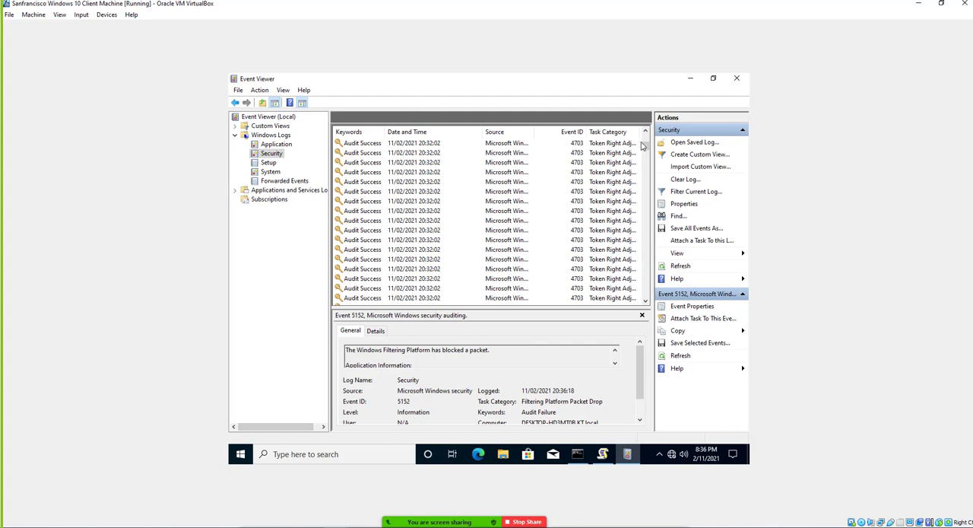
pyautogui.moveTo(646, 145); pyautogui.dragTo(645, 132)
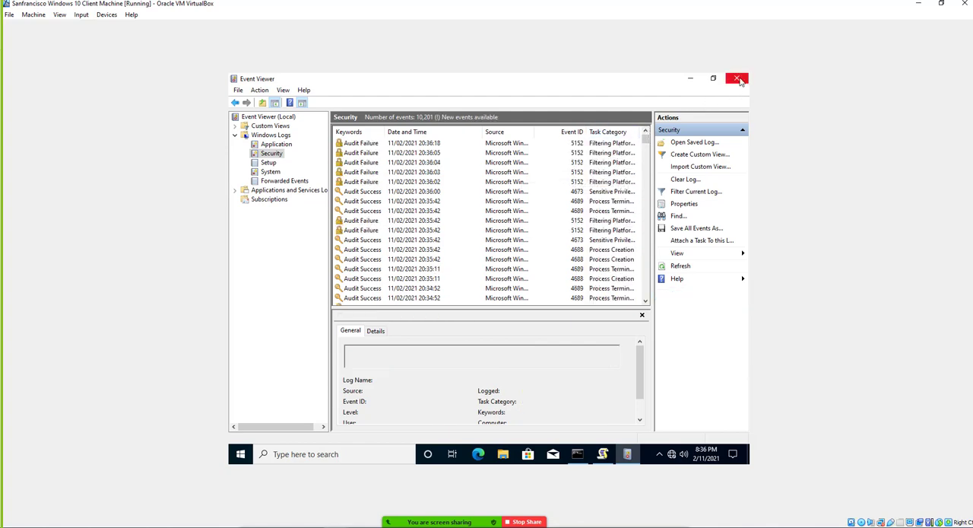
# Close Event Viewer and sign out of the current Windows account on the client machine.
pyautogui.click(738, 79)
pyautogui.click(240, 453)
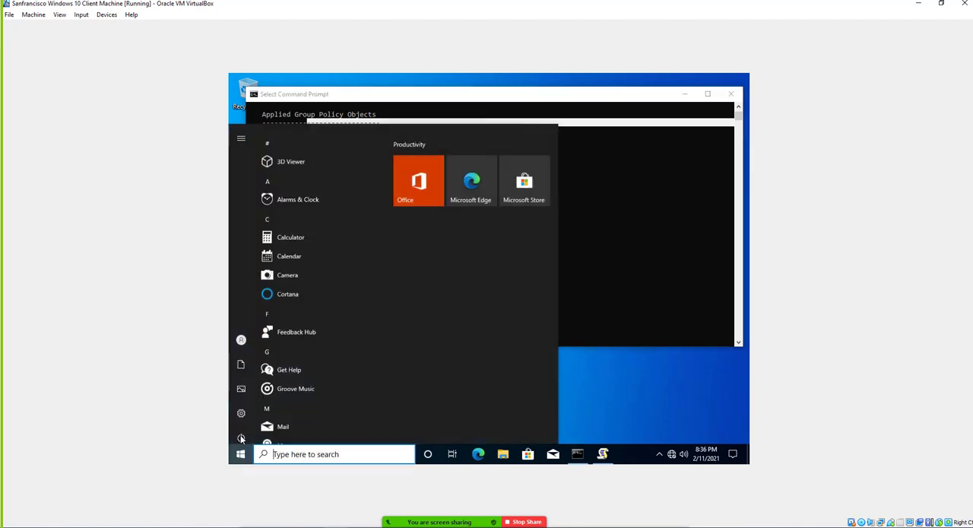
pyautogui.click(251, 334)
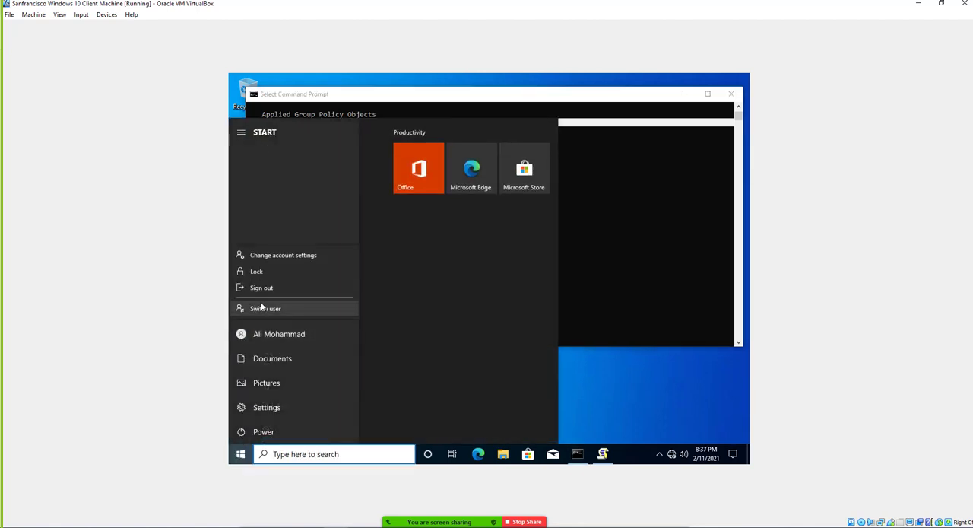
pyautogui.click(263, 286)
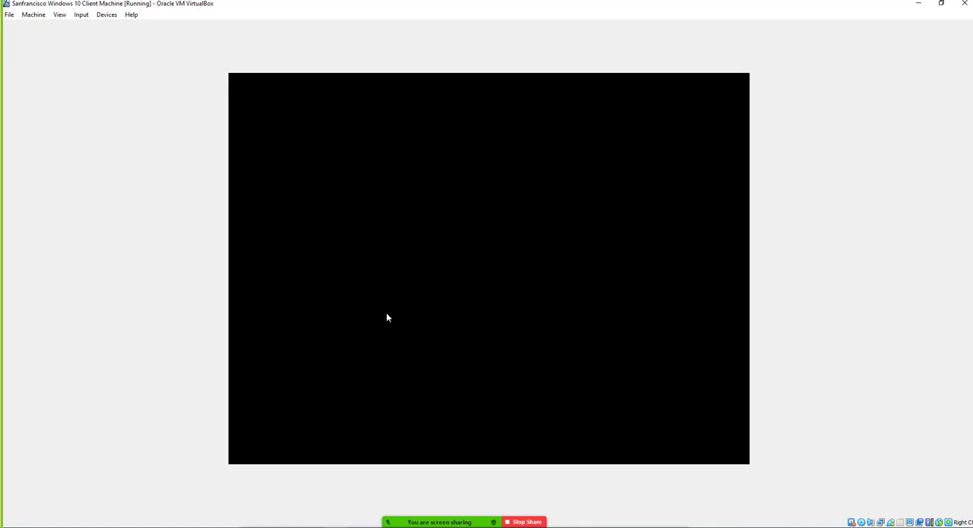
# Make several sign-in attempts to the domain user's account with incorrect passwords, dismissing each error.
pyautogui.click(396, 313)
pyautogui.write('••')
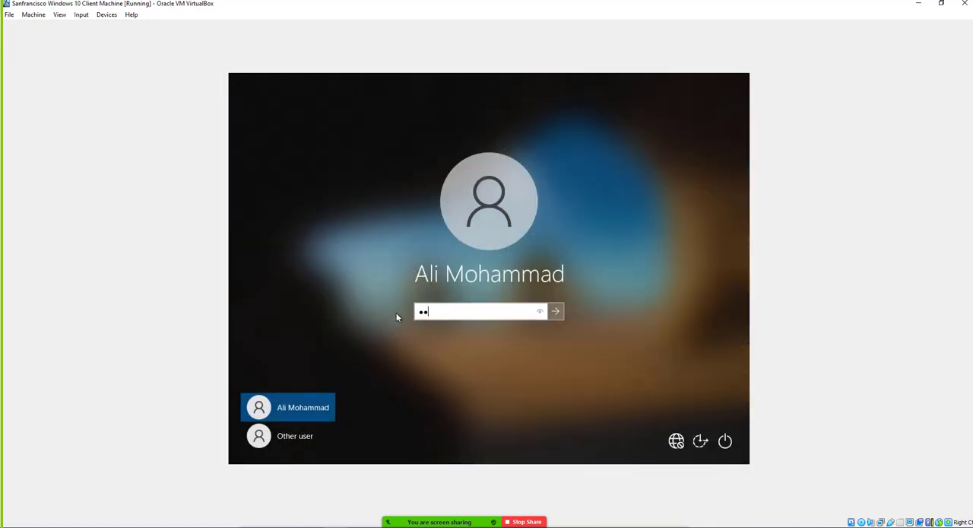
pyautogui.write('••••••••••')
pyautogui.press('Return')
pyautogui.press('Return')
pyautogui.write('•••••••')
pyautogui.press('Return')
pyautogui.press('Return')
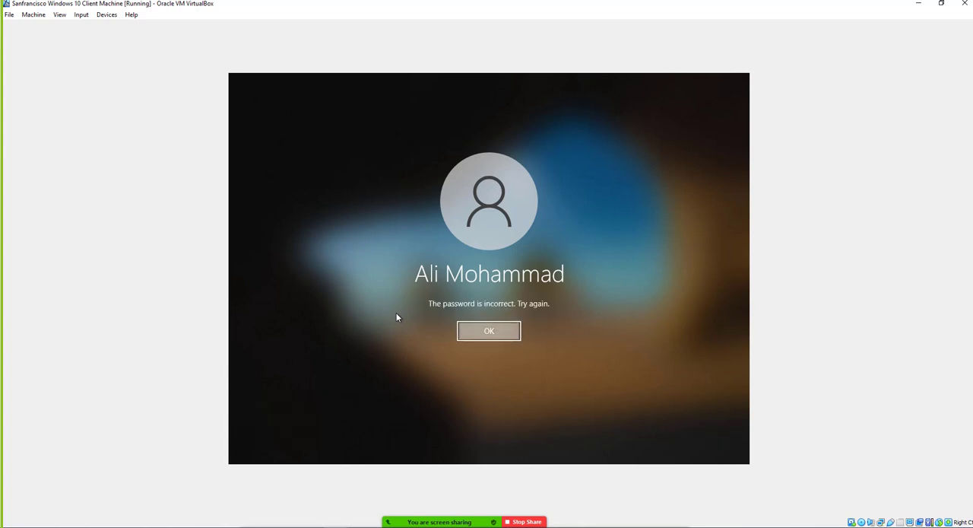
pyautogui.write('•••••••••••')
pyautogui.press('Return')
pyautogui.press('Return')
pyautogui.write('•••••••')
pyautogui.press('Return')
pyautogui.press('Return')
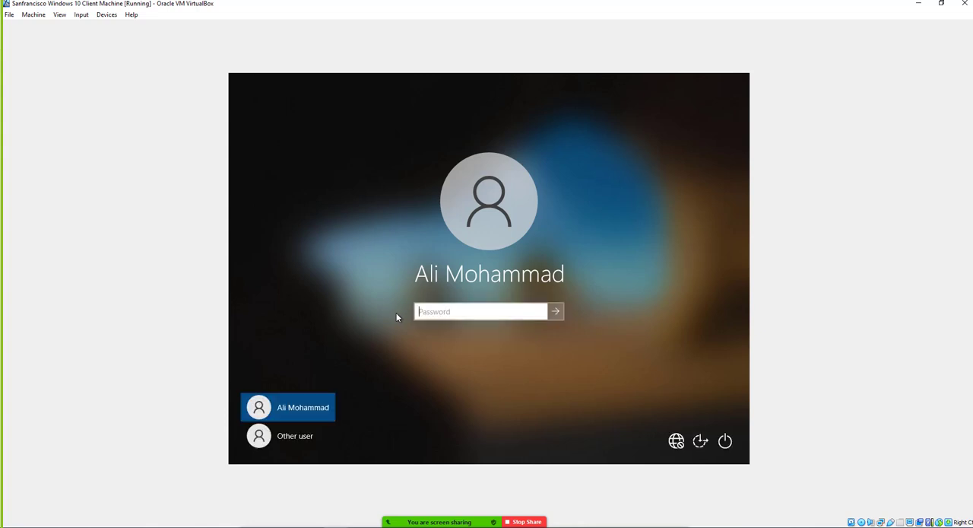
# Sign in to the domain user's account with the correct account password.
pyautogui.write('•••••••••••••')
pyautogui.press('Return')
pyautogui.press('Return')
pyautogui.write('••••••••')
pyautogui.press('BackSpace')
pyautogui.press('BackSpace')
pyautogui.press('BackSpace')
pyautogui.press('BackSpace')
pyautogui.press('BackSpace')
pyautogui.press('BackSpace')
pyautogui.press('BackSpace')
pyautogui.press('BackSpace')
pyautogui.write('••••••••••••••')
pyautogui.press('Return')
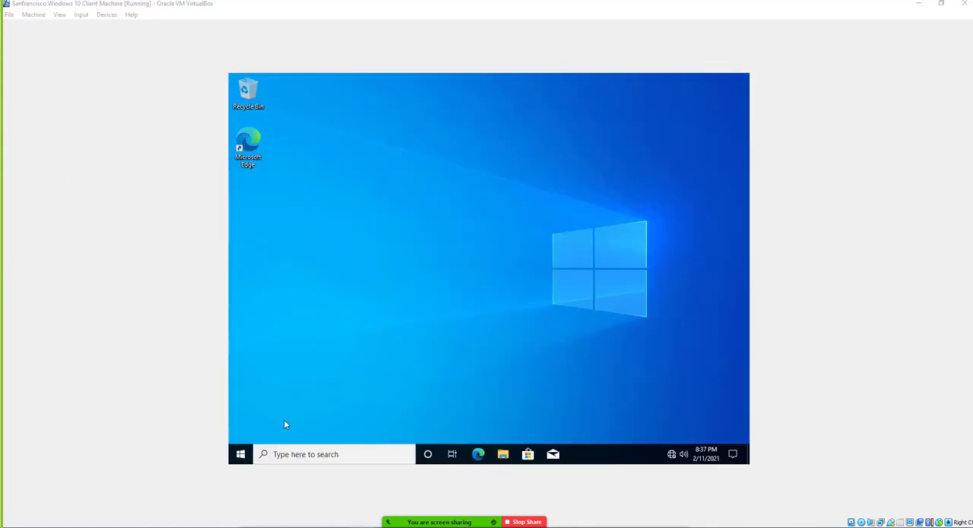
# Find Event Viewer with a Windows search for "event" and run it as administrator.
pyautogui.click(240, 454)
pyautogui.write('event')
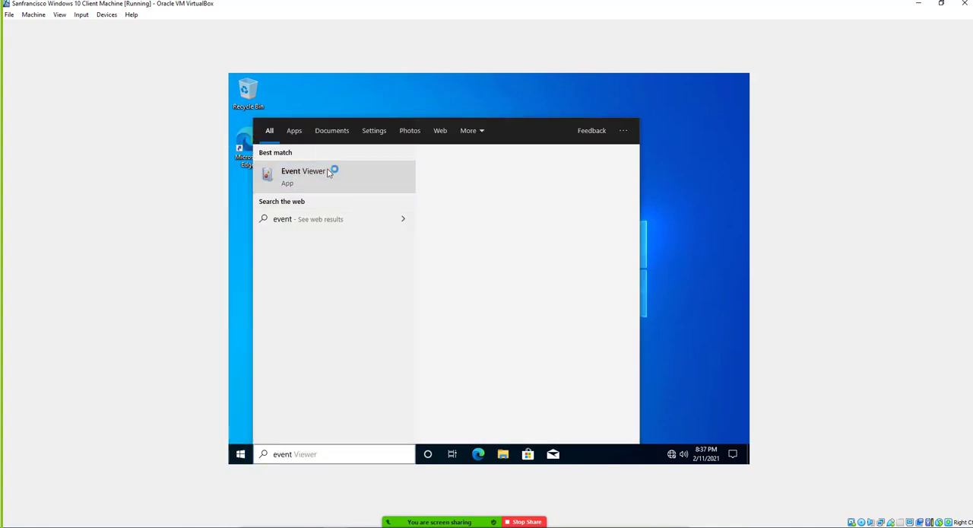
pyautogui.rightClick(356, 180)
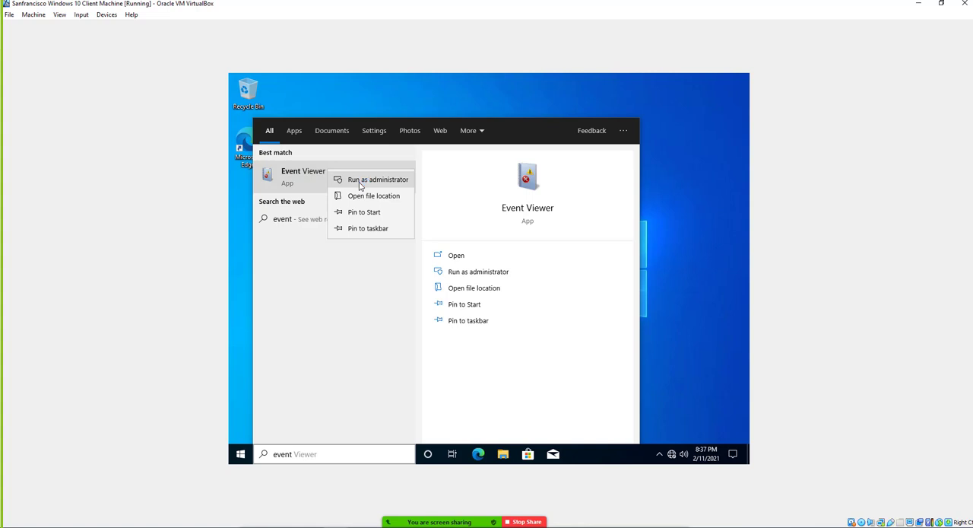
pyautogui.click(360, 182)
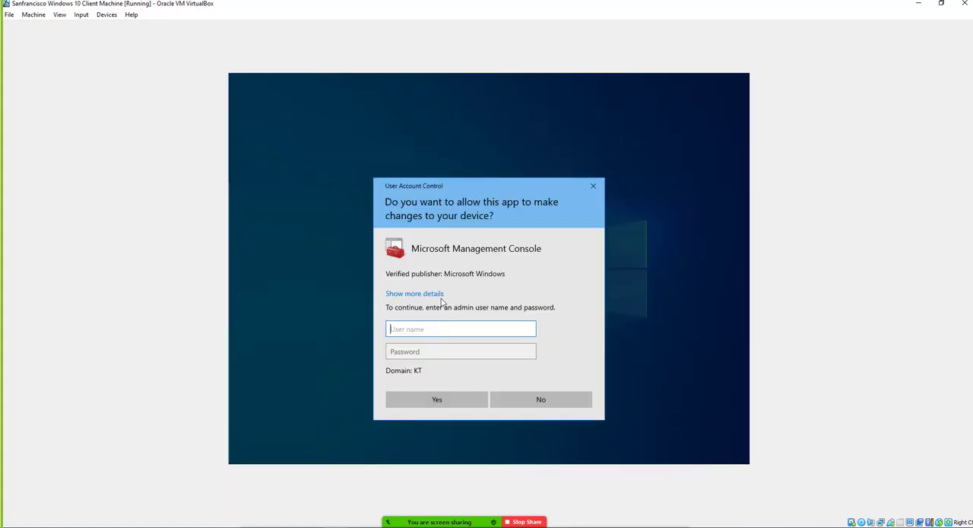
# Authorize Microsoft Management Console with the user name administrator and the account password, re-entering the password when asked again.
pyautogui.write('administrator')
pyautogui.press('Tab')
pyautogui.write('Pas')
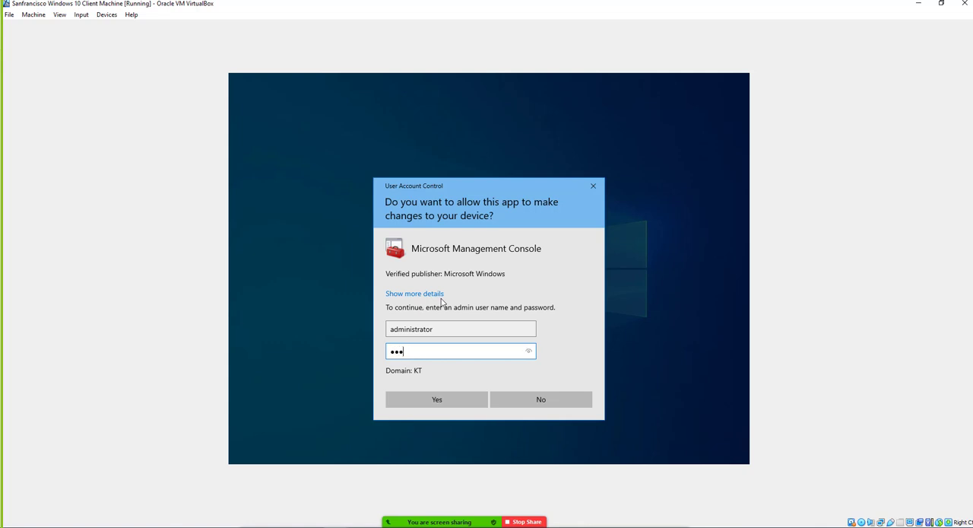
pyautogui.write('sword01')
pyautogui.press('Return')
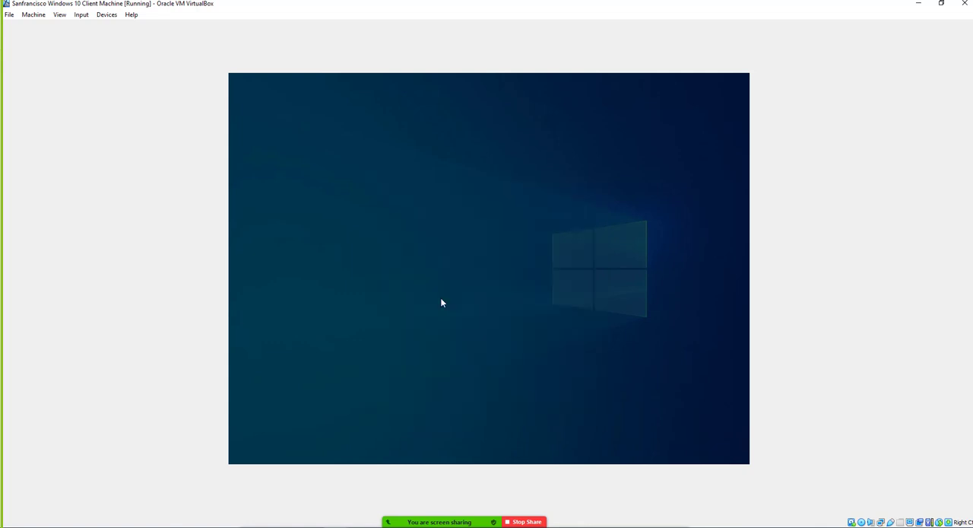
pyautogui.write('Passw')
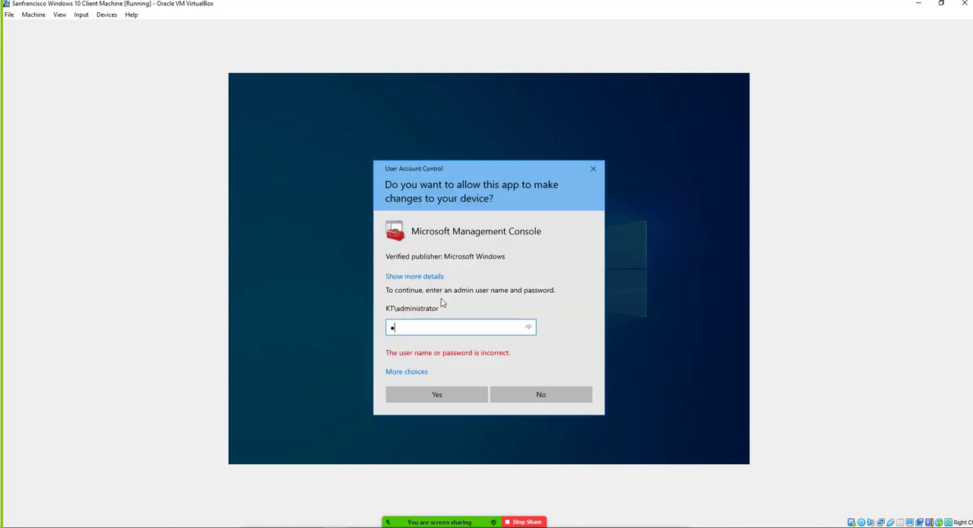
pyautogui.write('ord01')
pyautogui.press('Return')
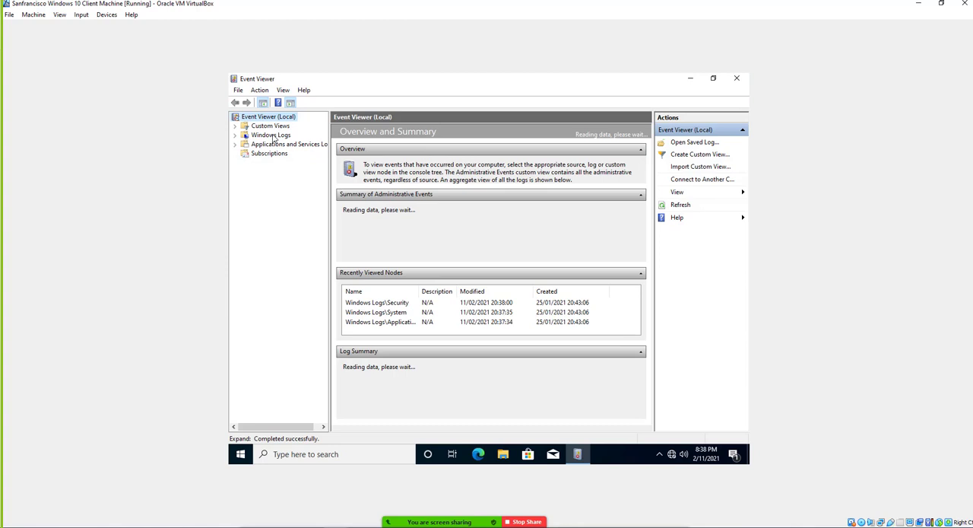
# Open the Security log under Windows Logs and enlarge the event list by shrinking the preview area beneath it.
pyautogui.doubleClick(273, 135)
pyautogui.click(272, 154)
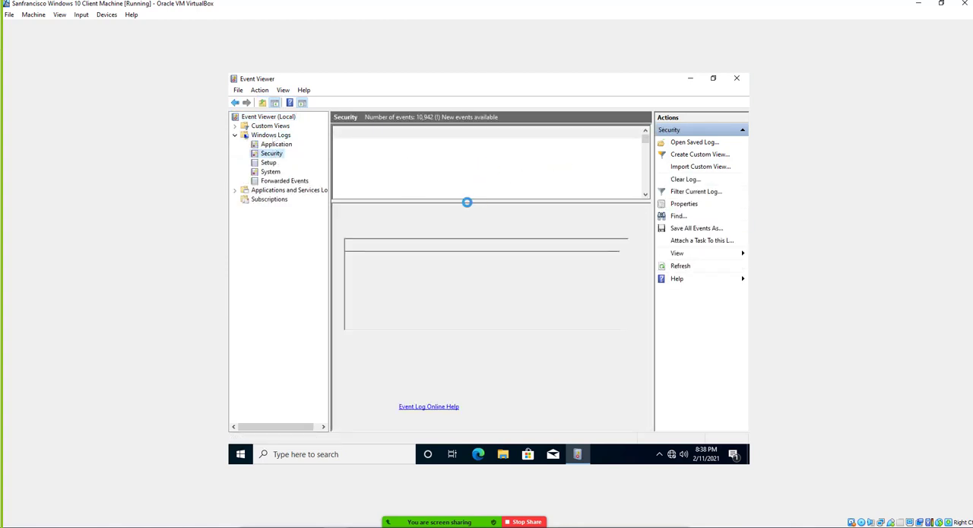
pyautogui.moveTo(467, 201); pyautogui.dragTo(490, 317)
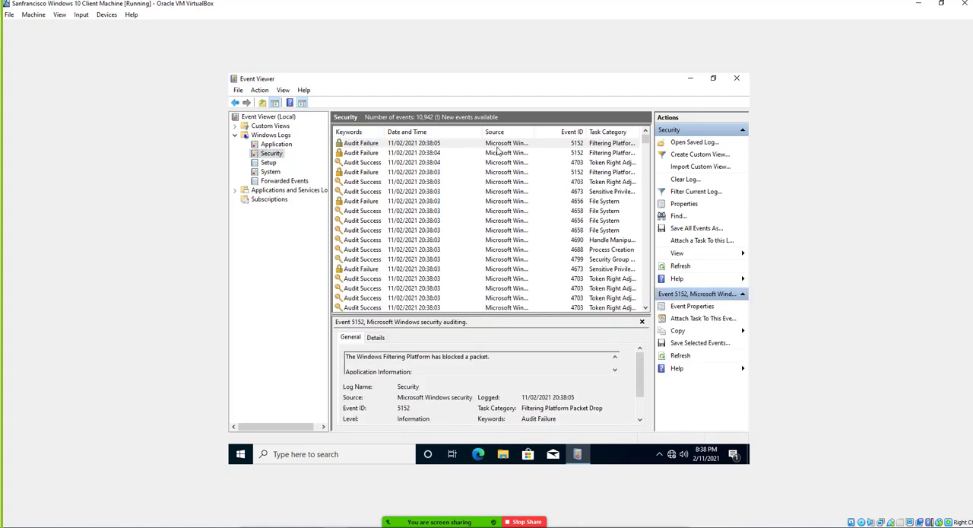
# Open the properties of the newest Security event and read through the Filtering Platform Packet Drop audit failures.
pyautogui.doubleClick(432, 144)
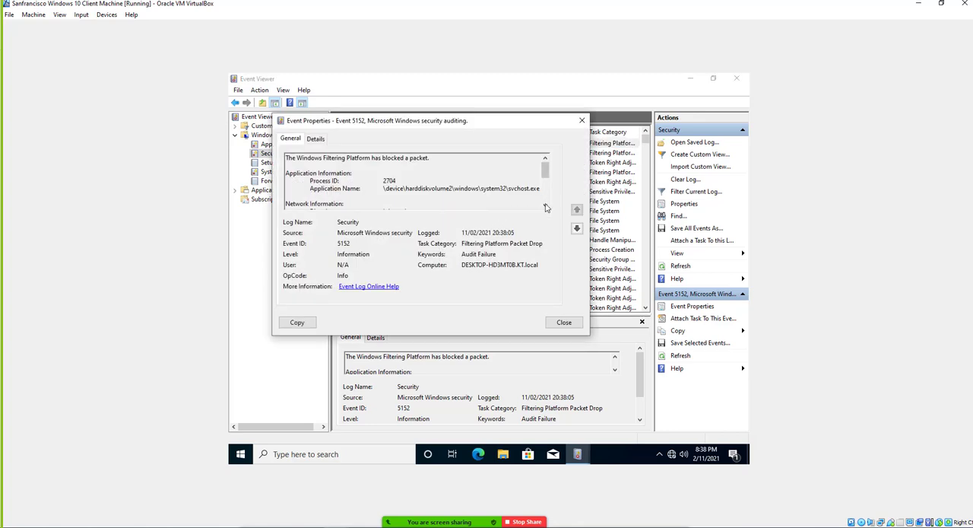
pyautogui.scroll(-1, 545, 182)
pyautogui.moveTo(545, 179)
pyautogui.mouseDown()
pyautogui.moveTo(552, 206)
pyautogui.moveTo(550, 174)
pyautogui.mouseUp()
pyautogui.click(577, 230)
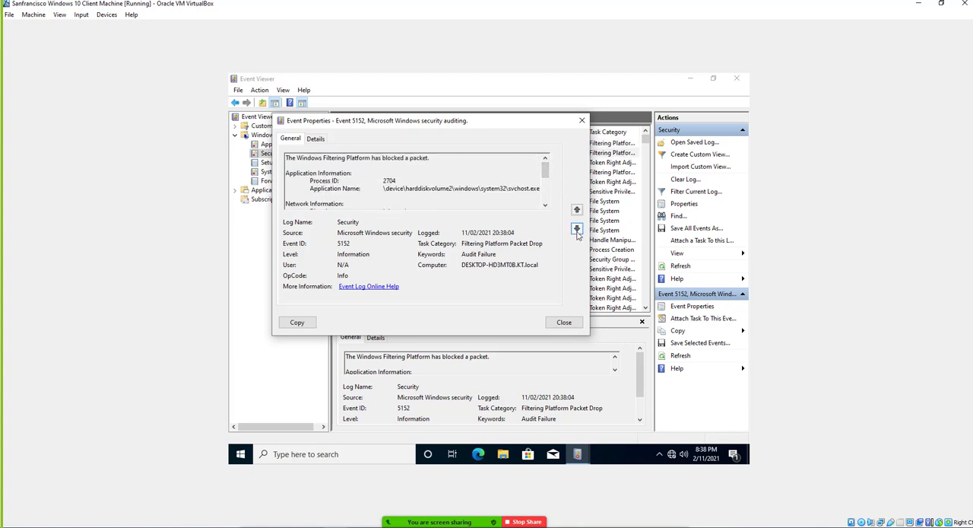
pyautogui.click(577, 230)
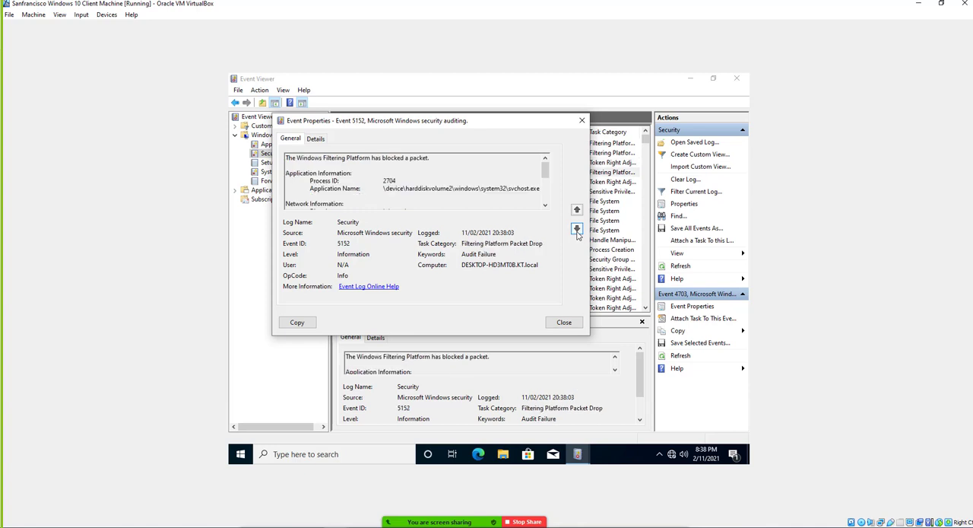
# Browse the older events to the Sensitive Privilege Use audit success and highlight its Security ID.
pyautogui.click(577, 230)
pyautogui.click(577, 230)
pyautogui.click(577, 229)
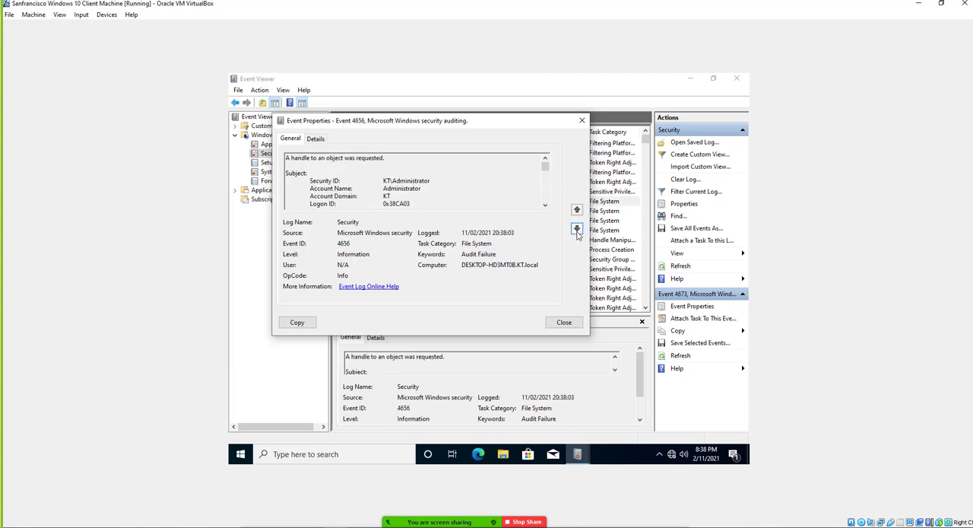
pyautogui.click(577, 209)
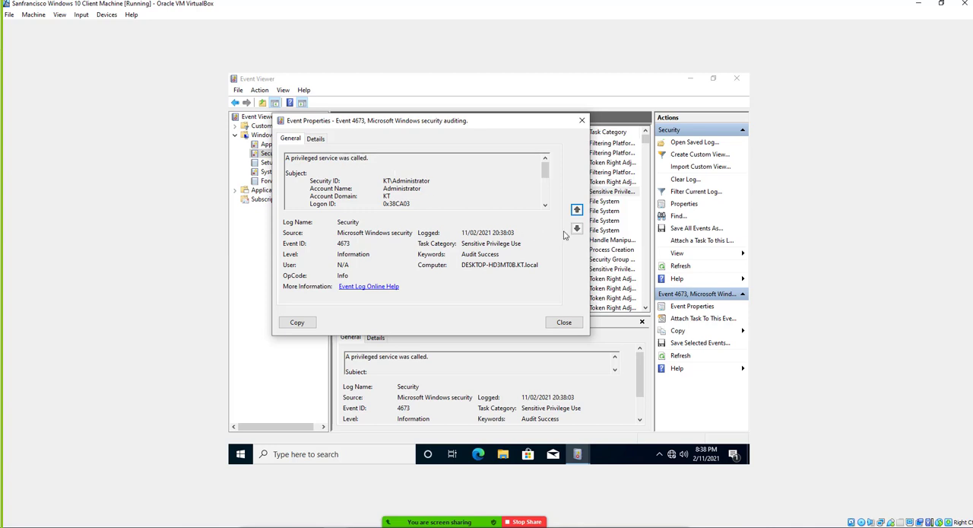
pyautogui.doubleClick(388, 182)
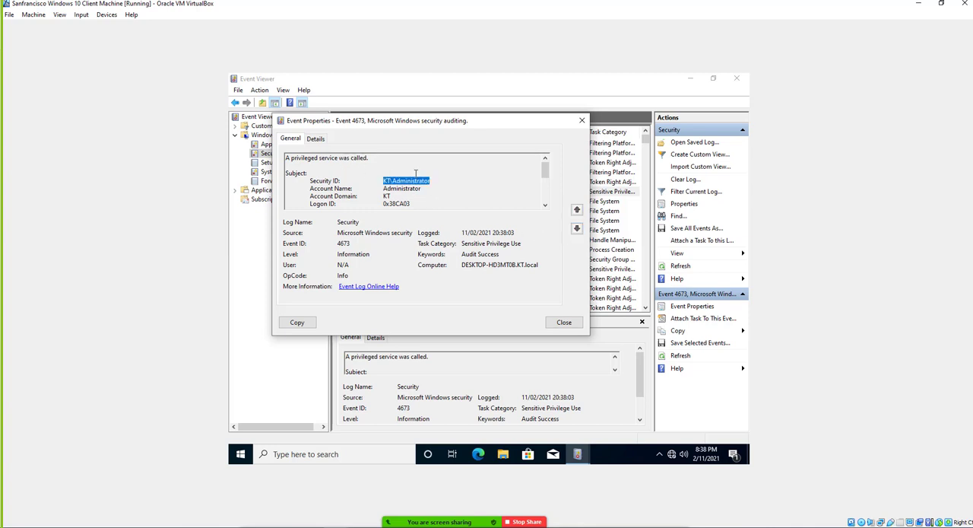
# Step through the successively older Security events until the Logon event with ID 4624.
pyautogui.click(578, 228)
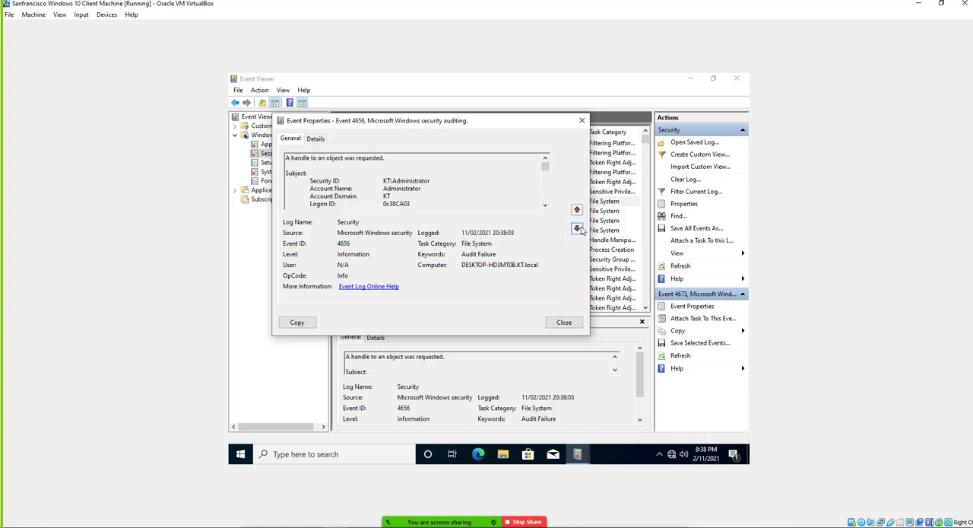
pyautogui.click(578, 229)
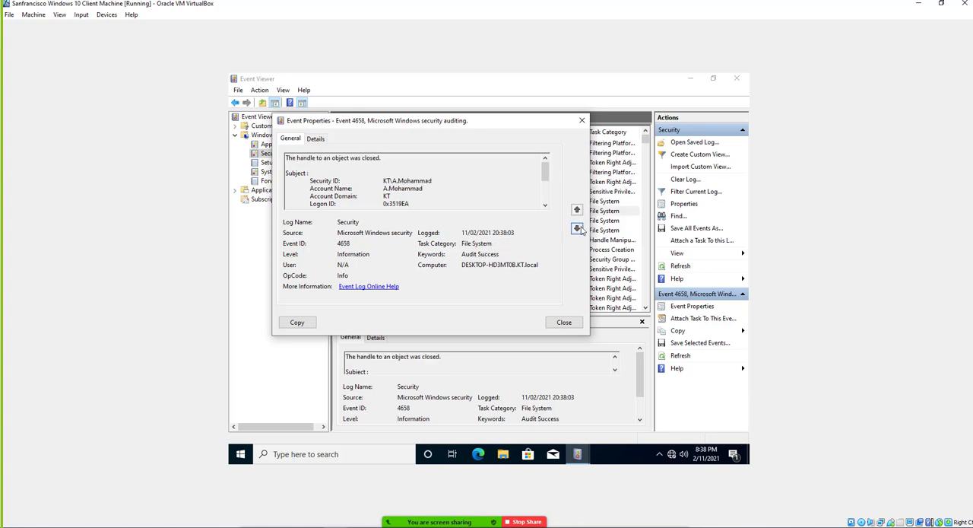
pyautogui.click(577, 228)
pyautogui.click(578, 229)
pyautogui.click(578, 229)
pyautogui.click(578, 229)
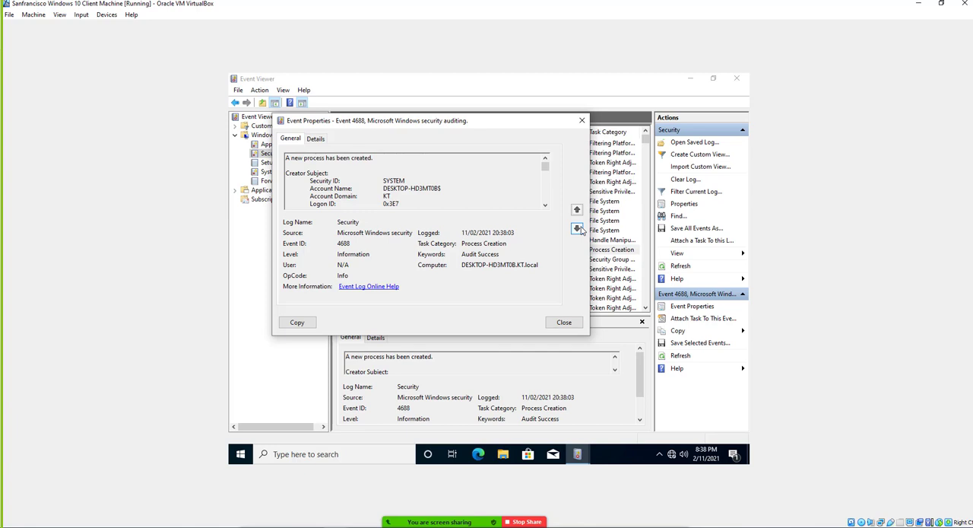
pyautogui.click(578, 228)
pyautogui.click(578, 229)
pyautogui.click(578, 228)
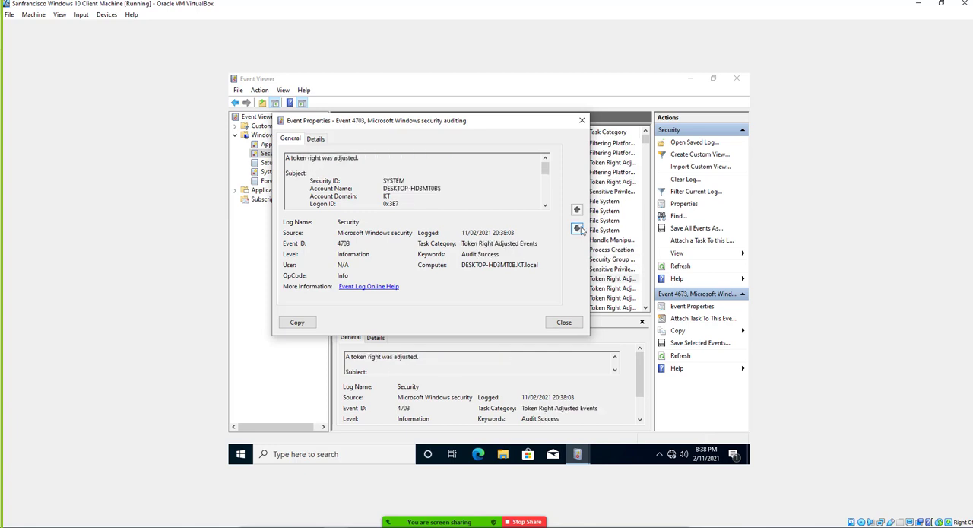
pyautogui.click(577, 229)
pyautogui.click(578, 229)
pyautogui.click(578, 229)
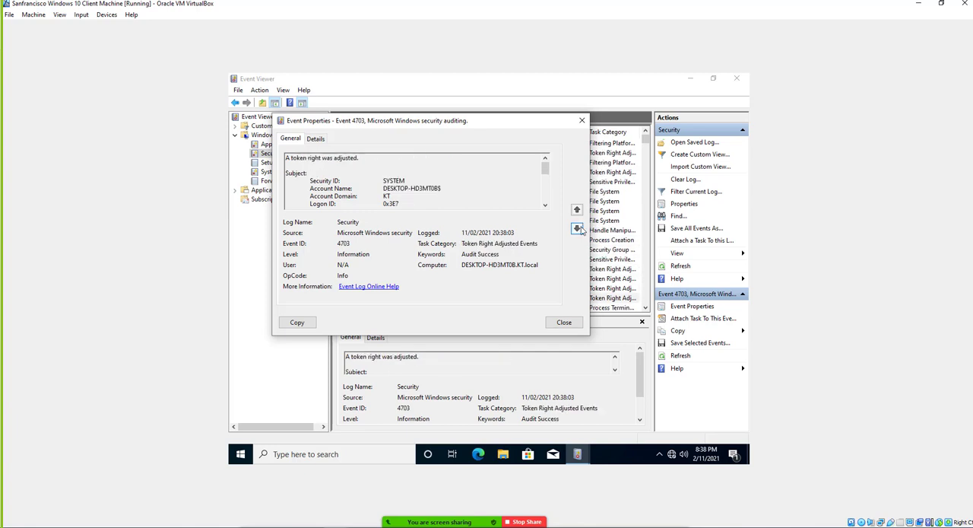
pyautogui.click(578, 229)
pyautogui.click(578, 228)
pyautogui.click(577, 228)
pyautogui.click(577, 229)
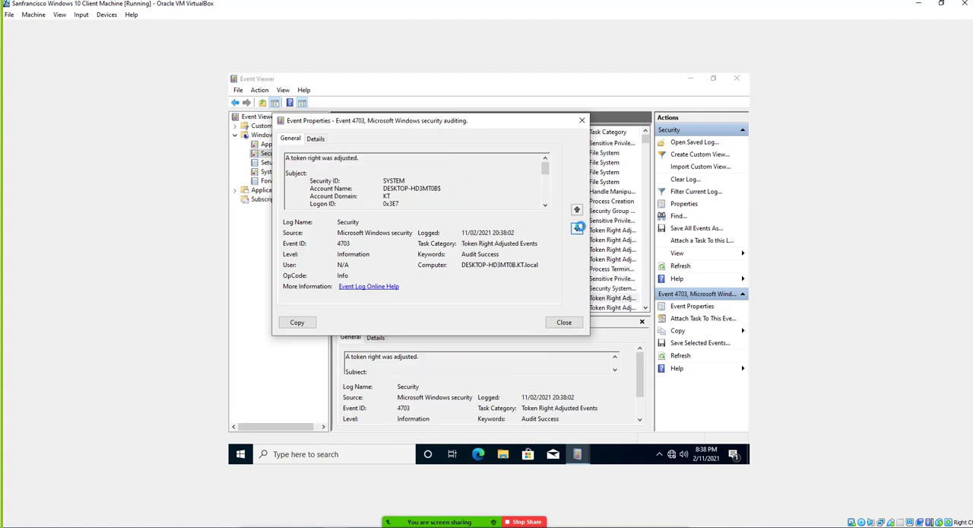
pyautogui.click(578, 229)
pyautogui.click(577, 229)
pyautogui.click(577, 229)
pyautogui.click(578, 229)
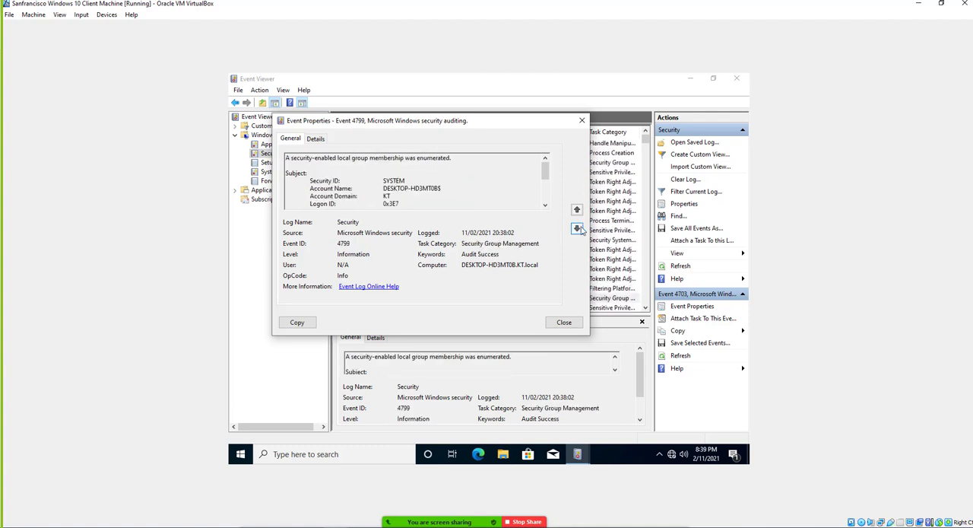
pyautogui.click(577, 229)
pyautogui.click(578, 229)
pyautogui.click(578, 229)
pyautogui.click(578, 228)
pyautogui.click(578, 229)
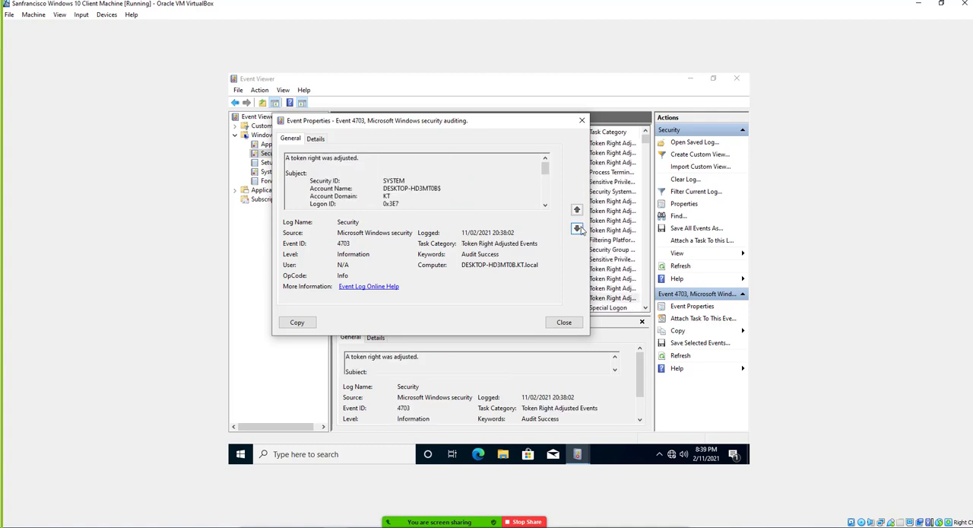
pyautogui.click(578, 229)
pyautogui.click(578, 229)
pyautogui.click(578, 229)
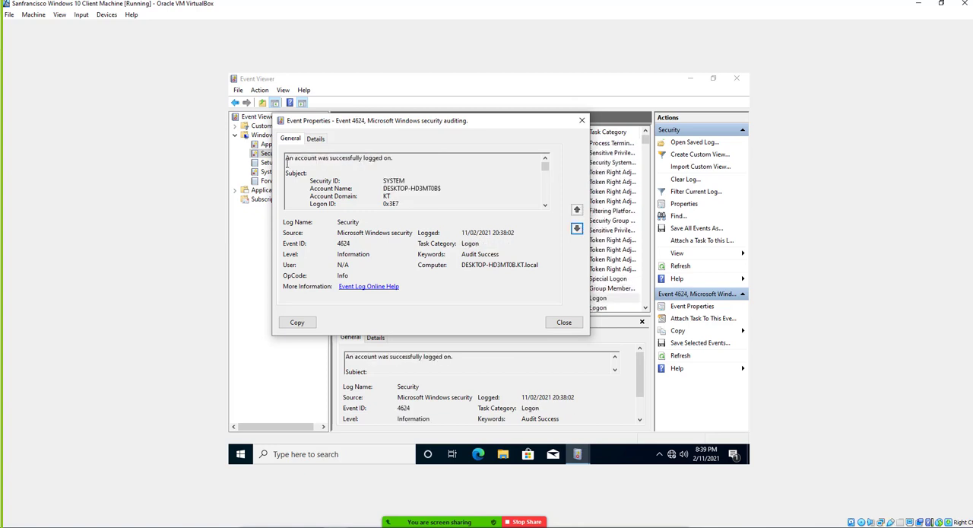
# Examine the 4624 logon event's message and full description, highlighting the New Logon fields from Security ID through Logon ID.
pyautogui.moveTo(394, 159)
pyautogui.mouseDown()
pyautogui.moveTo(289, 158)
pyautogui.moveTo(394, 158)
pyautogui.mouseUp()
pyautogui.tripleClick(393, 157)
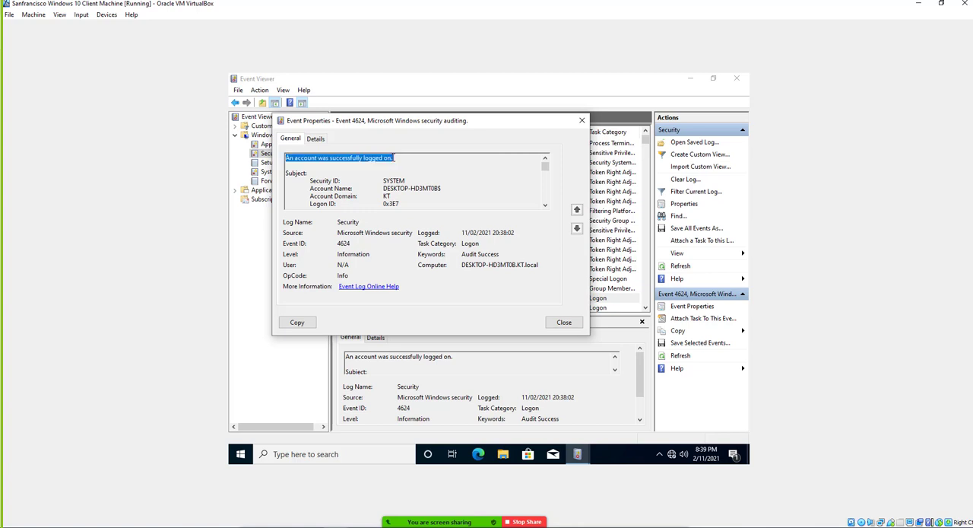
pyautogui.click(394, 157)
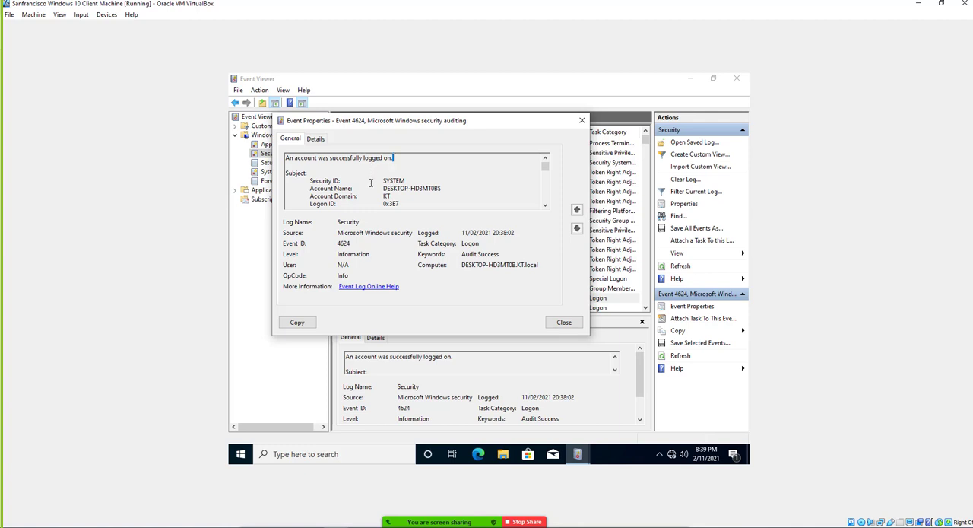
pyautogui.scroll(-5, 371, 183)
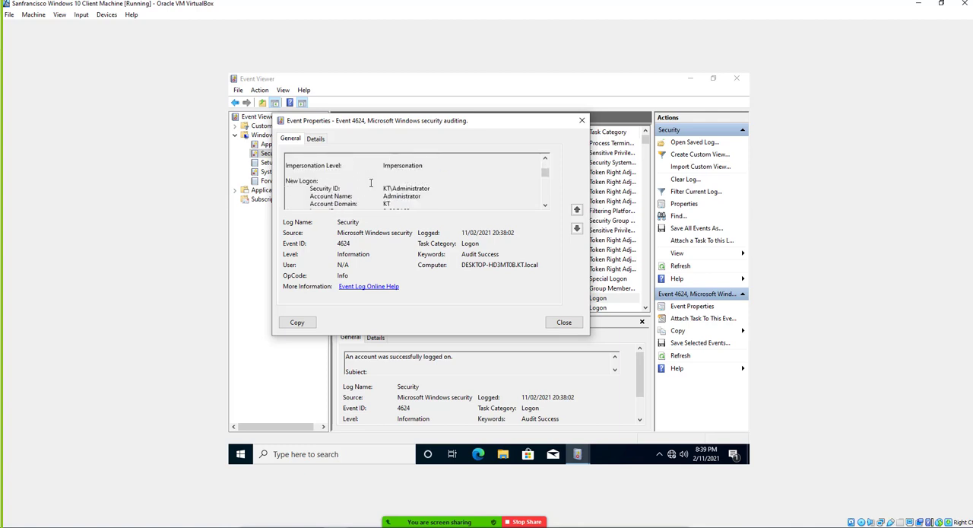
pyautogui.scroll(-6, 371, 182)
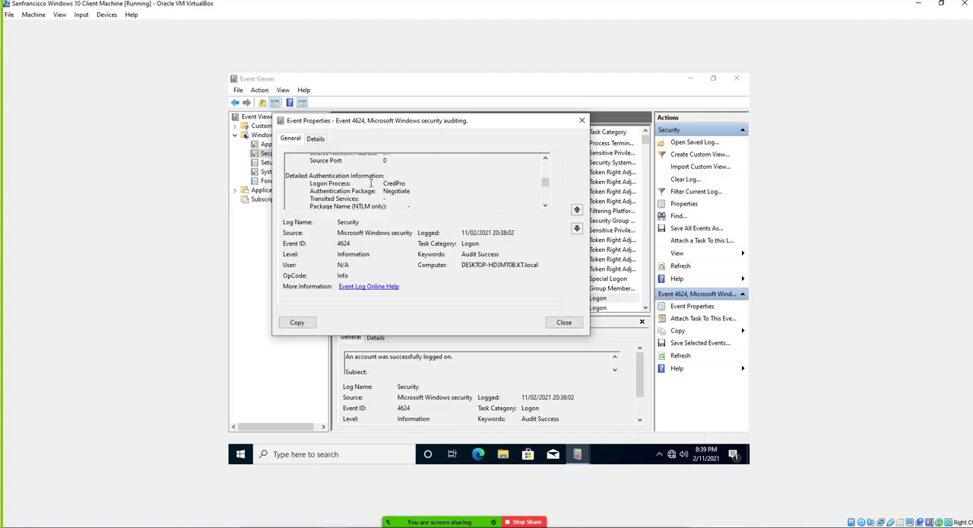
pyautogui.scroll(-6, 371, 183)
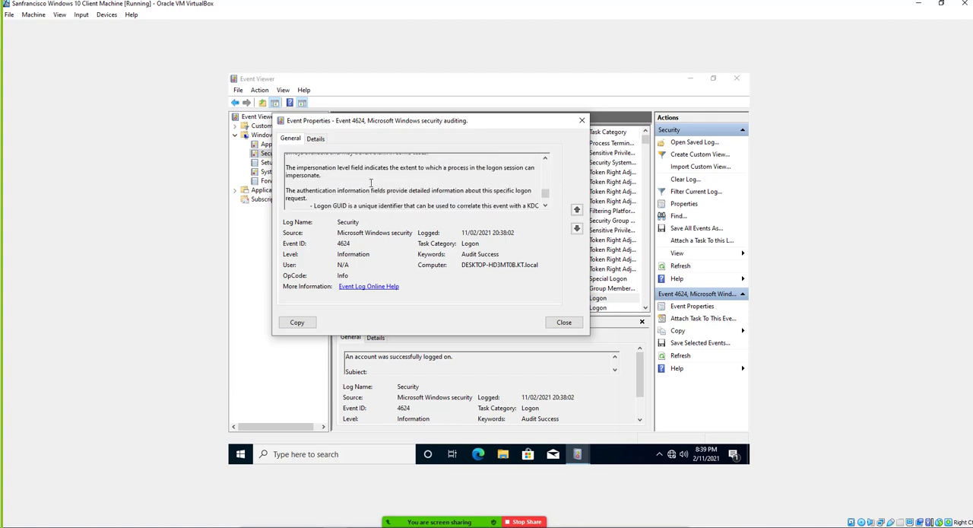
pyautogui.scroll(8, 371, 182)
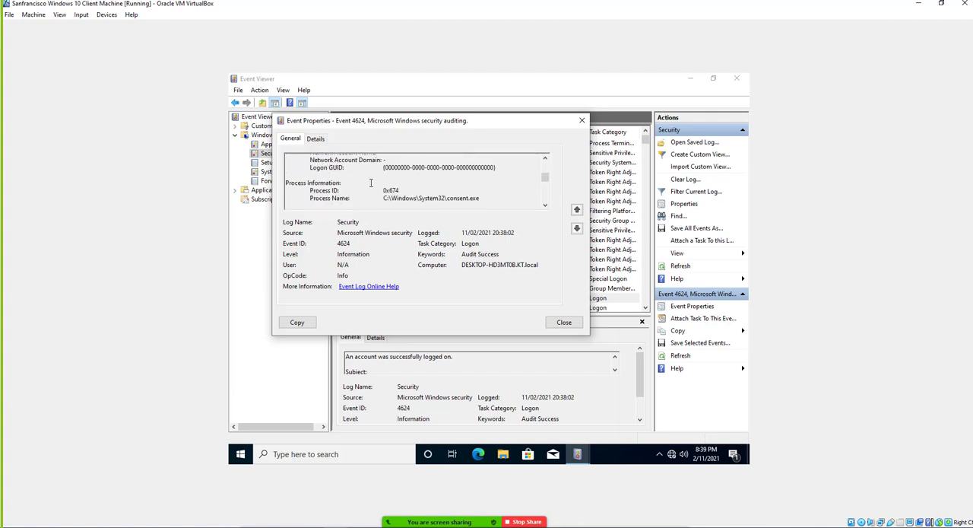
pyautogui.scroll(5, 371, 182)
pyautogui.scroll(-2, 371, 182)
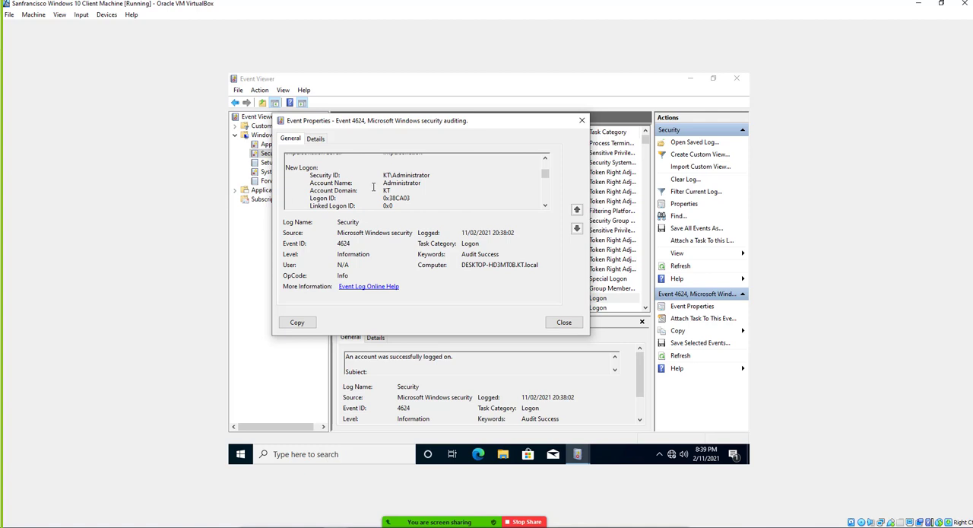
pyautogui.moveTo(308, 174); pyautogui.dragTo(428, 198)
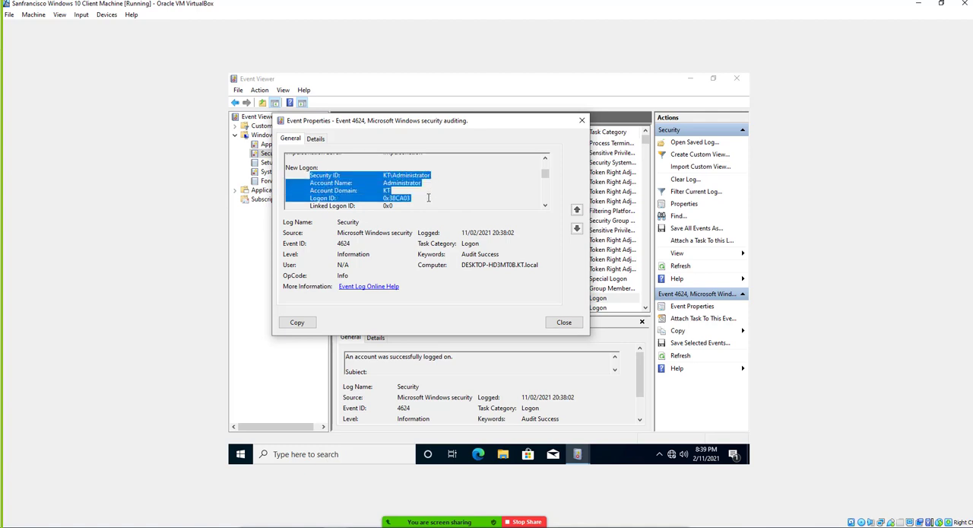
# Examine the older events around the Filtering Platform Packet Drop and Sensitive Privilege Use audit failures, moving back and forth between them.
pyautogui.click(577, 228)
pyautogui.click(576, 228)
pyautogui.click(576, 228)
pyautogui.click(577, 228)
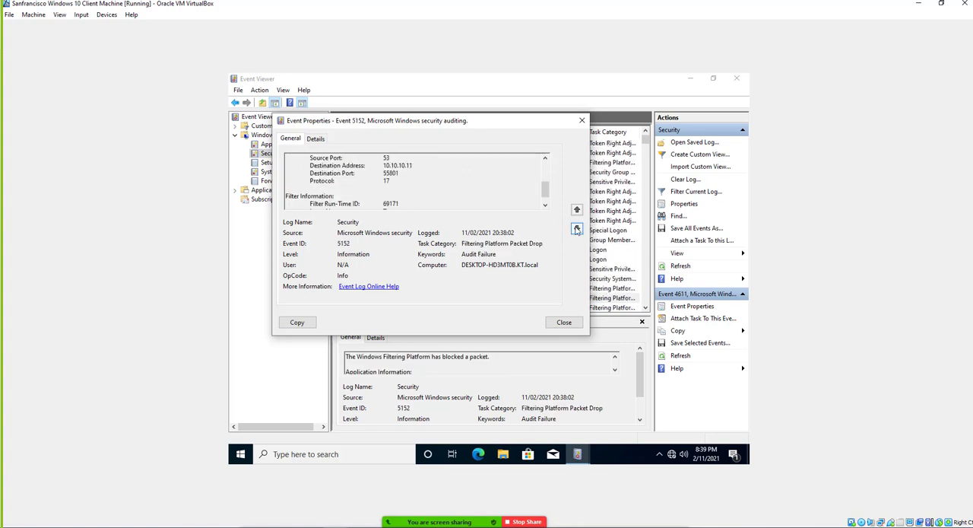
pyautogui.click(577, 229)
pyautogui.click(576, 229)
pyautogui.click(576, 230)
pyautogui.moveTo(545, 189); pyautogui.dragTo(545, 163)
pyautogui.click(576, 228)
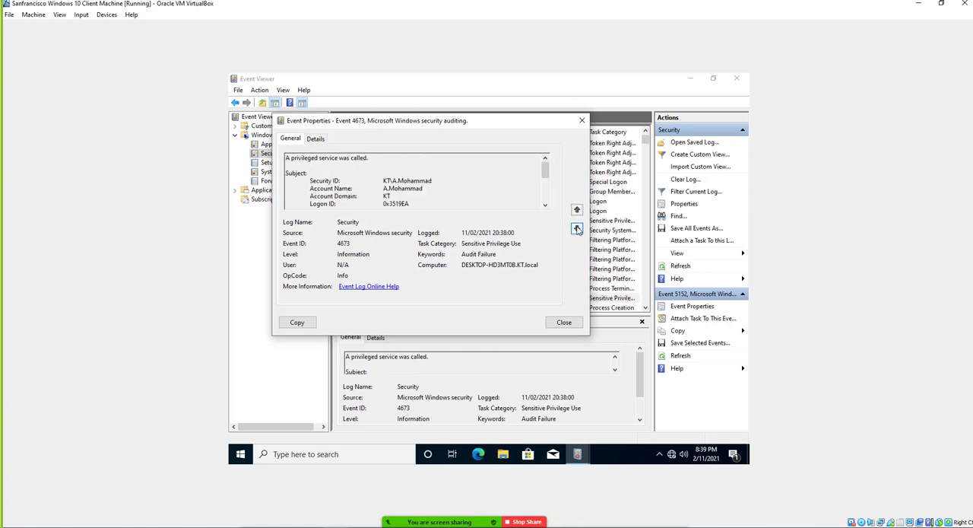
pyautogui.click(577, 229)
pyautogui.click(576, 212)
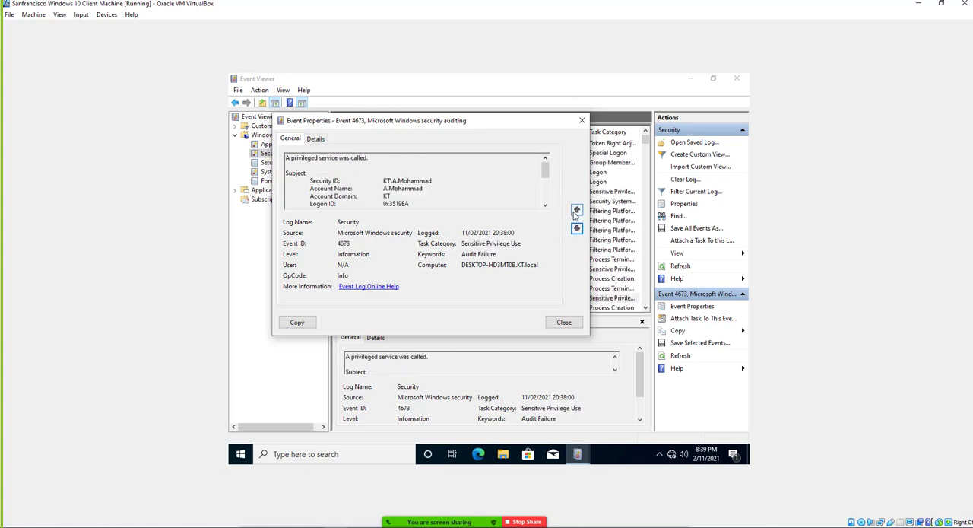
pyautogui.click(576, 211)
# Step through the successively older Security events until the Logon audit failure with ID 4625.
pyautogui.click(576, 228)
pyautogui.click(576, 228)
pyautogui.click(577, 228)
pyautogui.click(576, 228)
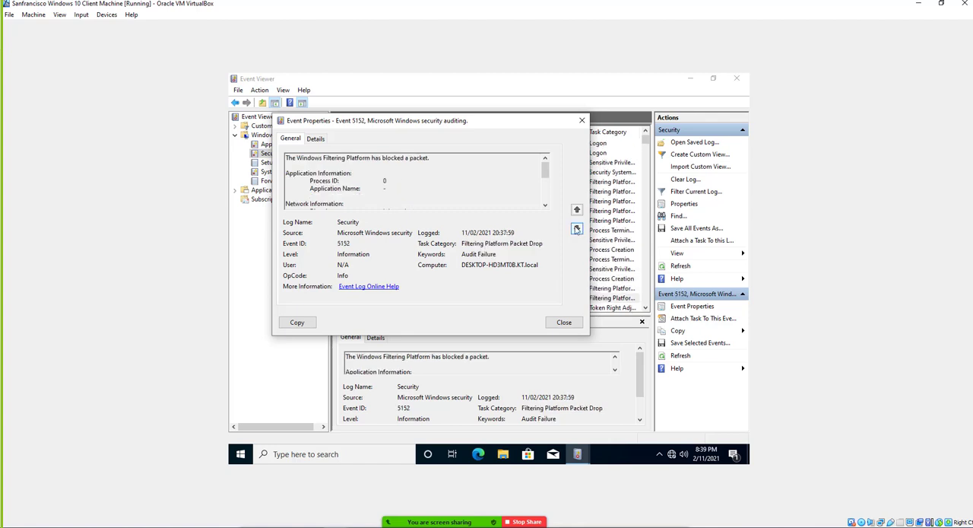
pyautogui.click(576, 228)
pyautogui.click(576, 228)
pyautogui.click(576, 228)
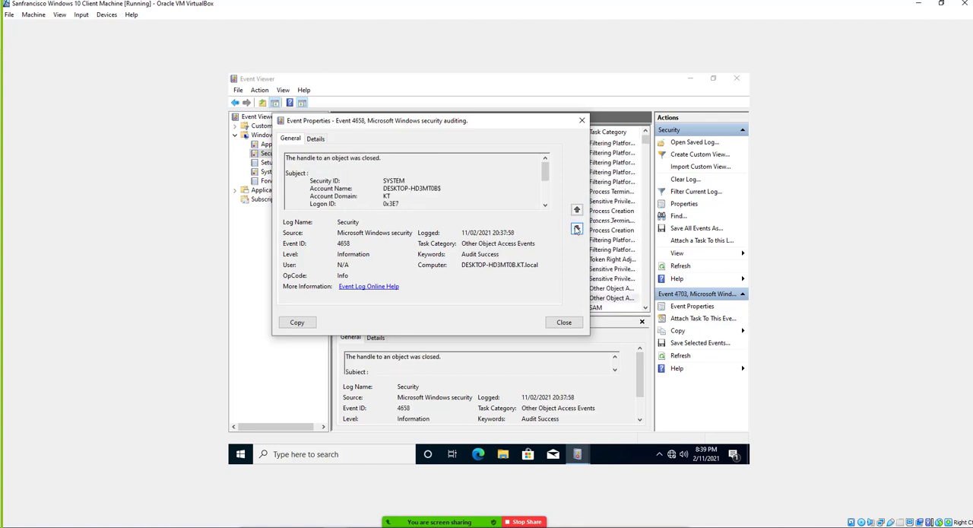
pyautogui.click(577, 228)
pyautogui.click(576, 228)
pyautogui.click(577, 228)
pyautogui.click(576, 228)
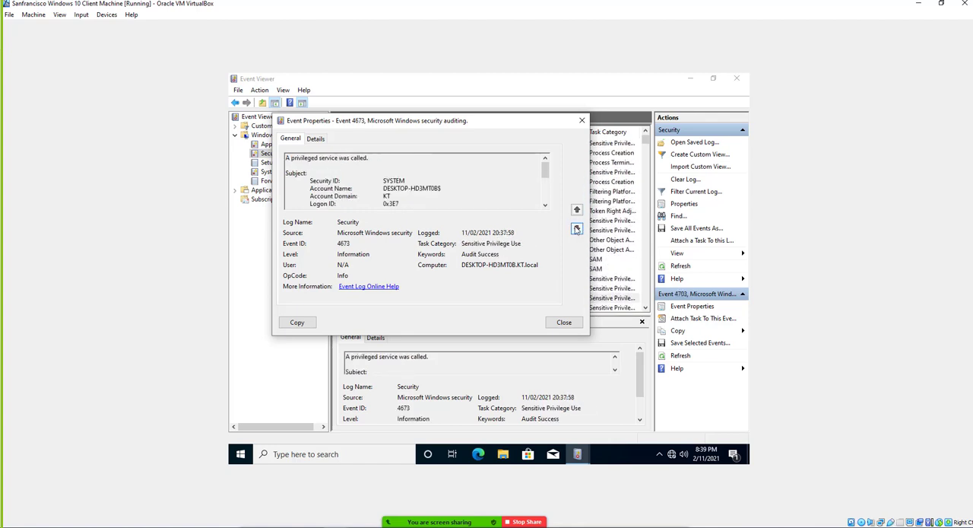
pyautogui.click(576, 228)
pyautogui.click(576, 228)
pyautogui.click(576, 228)
pyautogui.click(576, 228)
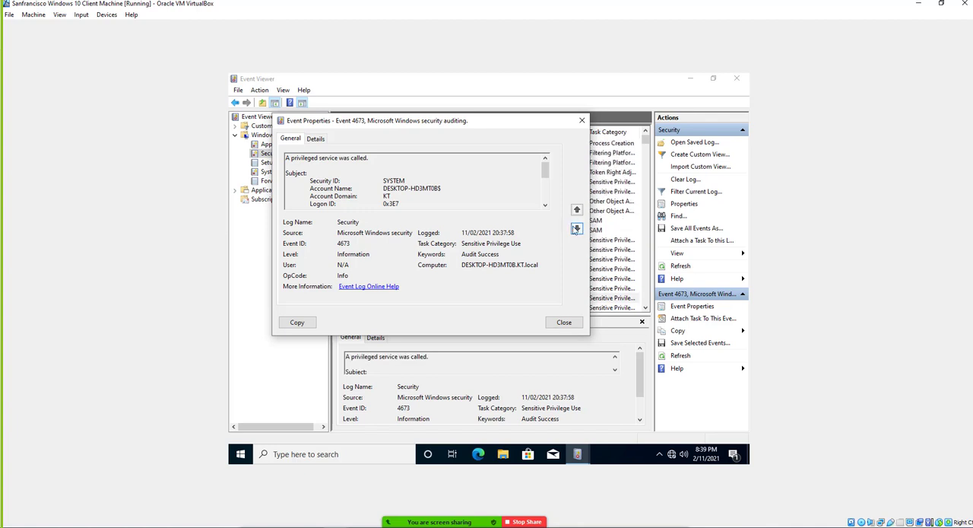
pyautogui.click(576, 228)
pyautogui.click(576, 227)
pyautogui.click(576, 228)
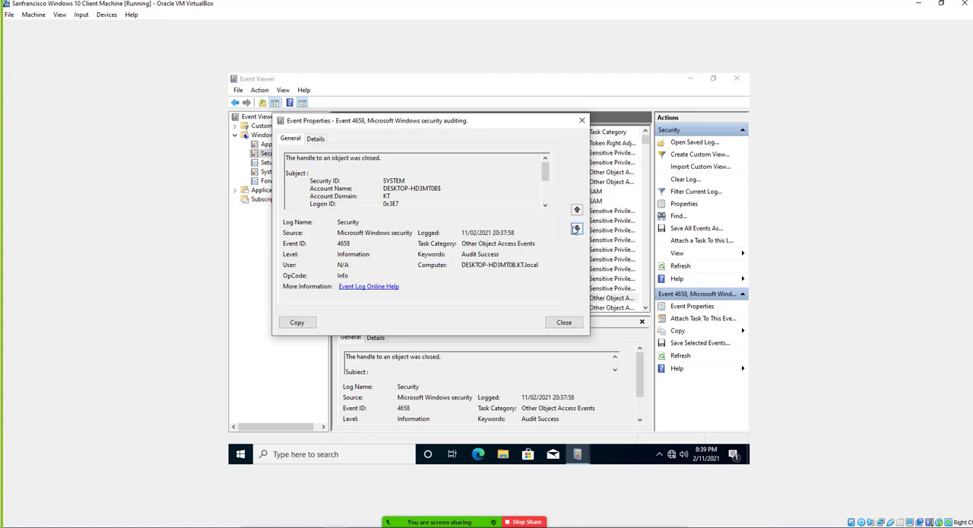
pyautogui.click(576, 228)
pyautogui.click(576, 228)
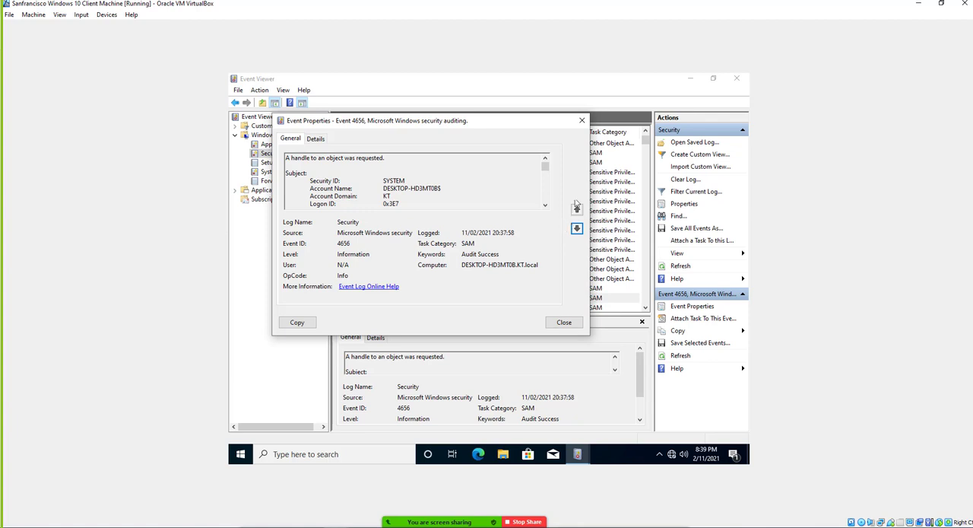
pyautogui.click(576, 228)
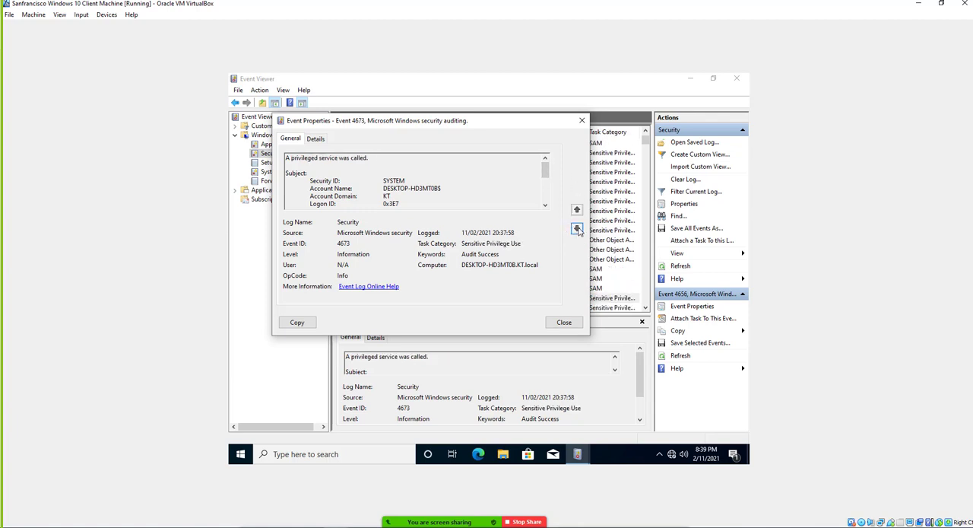
pyautogui.click(577, 228)
pyautogui.click(576, 228)
pyautogui.click(576, 228)
pyautogui.click(576, 228)
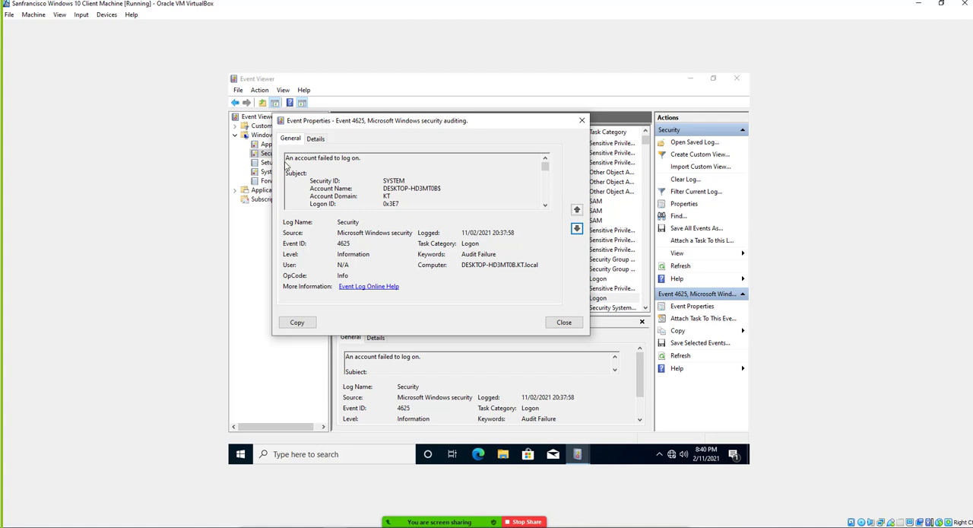
# Examine the 4625 event's message, the account for which logon failed and the failure information, highlighting the message and the failure reason.
pyautogui.moveTo(294, 158); pyautogui.dragTo(362, 159)
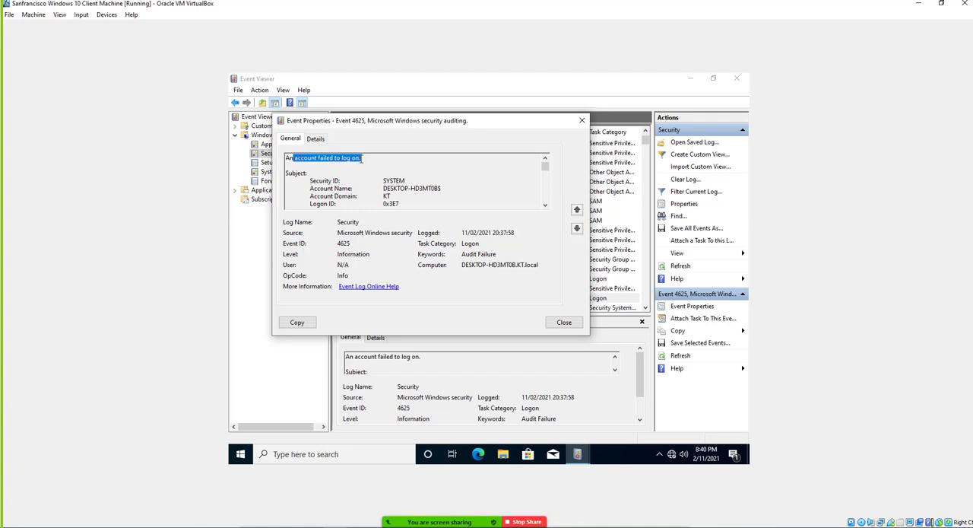
pyautogui.scroll(-3, 382, 191)
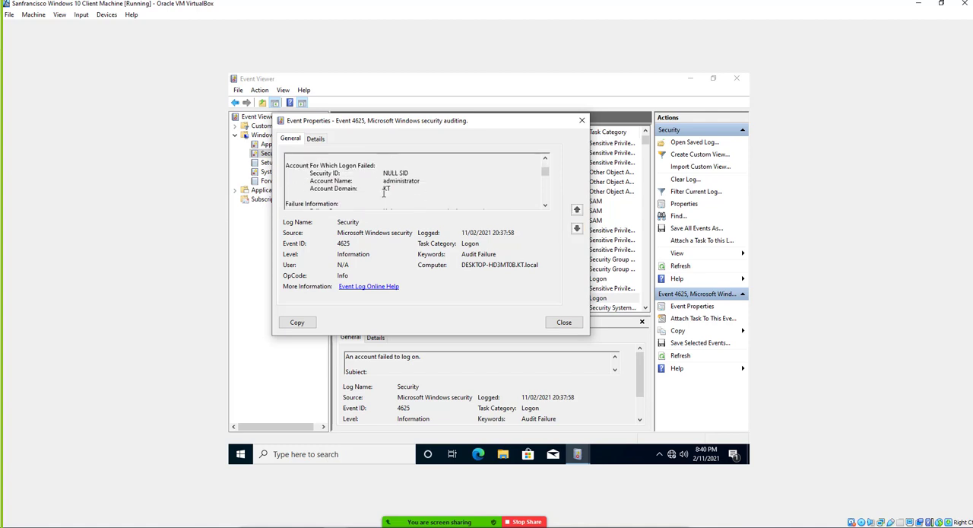
pyautogui.scroll(-2, 384, 192)
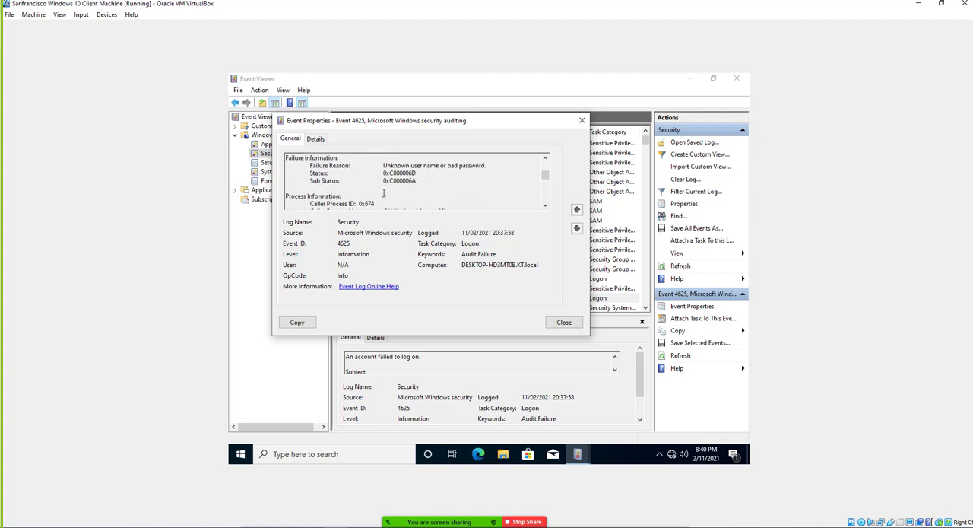
pyautogui.moveTo(384, 165); pyautogui.dragTo(487, 165)
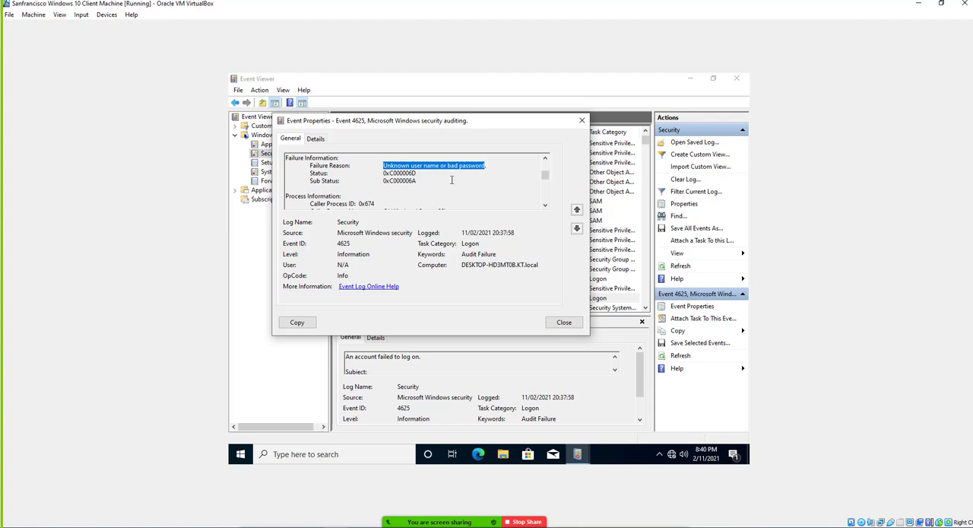
pyautogui.click(384, 165)
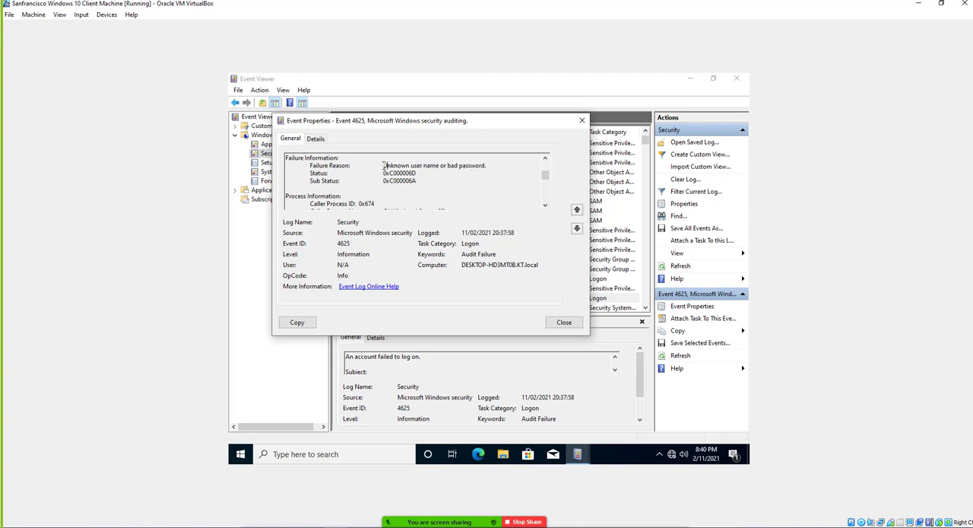
pyautogui.moveTo(383, 165); pyautogui.dragTo(392, 165)
pyautogui.doubleClick(393, 162)
pyautogui.moveTo(411, 165); pyautogui.dragTo(466, 162)
# Browse the older events past Process Creation and User Account Management to the Token Right Adjusted events with ID 4703, and close the event properties.
pyautogui.click(577, 228)
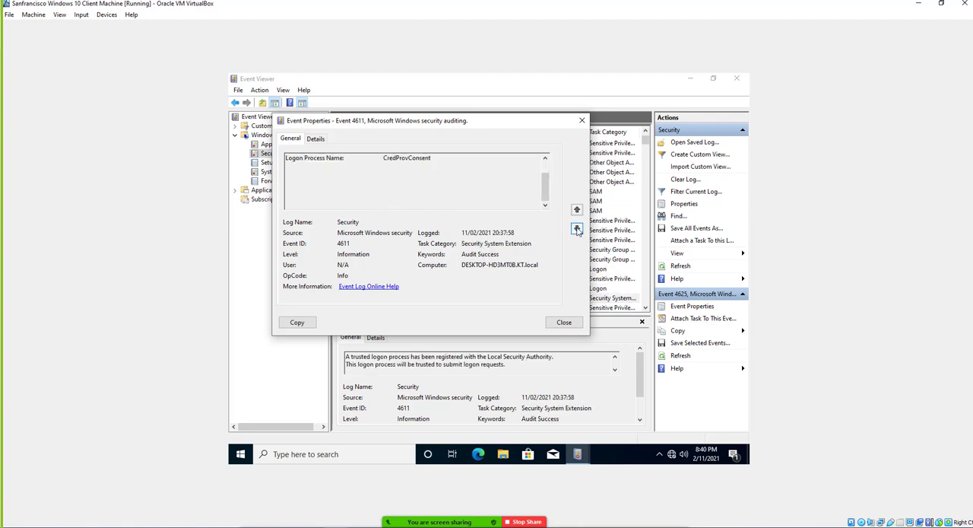
pyautogui.click(578, 231)
pyautogui.click(578, 230)
pyautogui.click(578, 231)
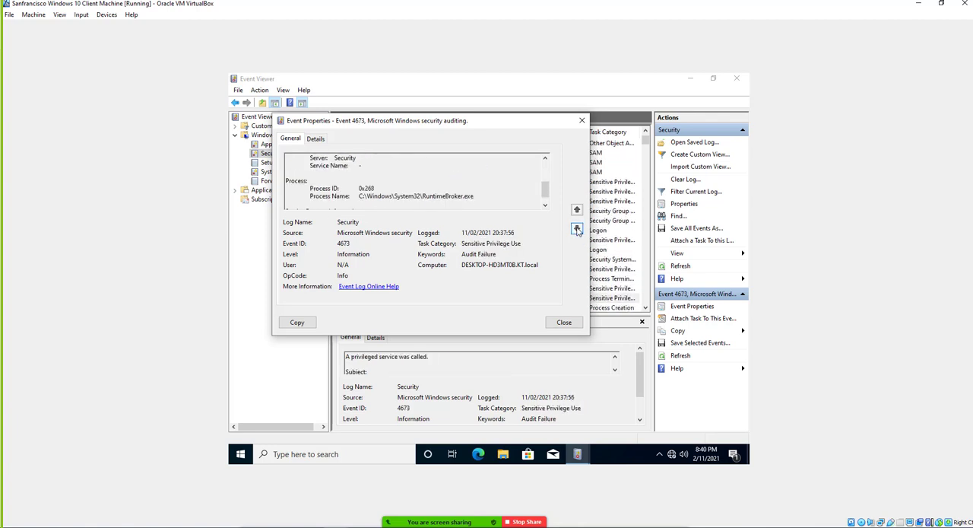
pyautogui.click(577, 230)
pyautogui.moveTo(543, 173); pyautogui.dragTo(541, 159)
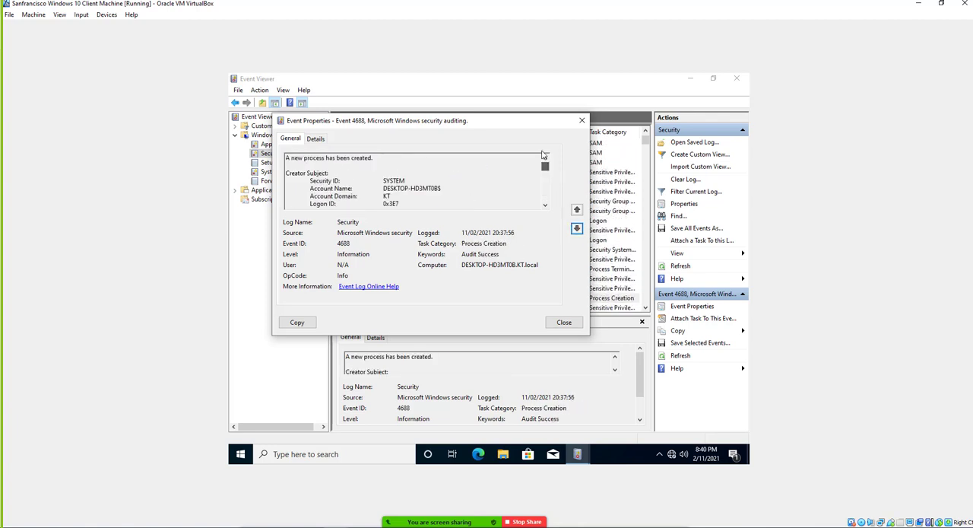
pyautogui.click(577, 228)
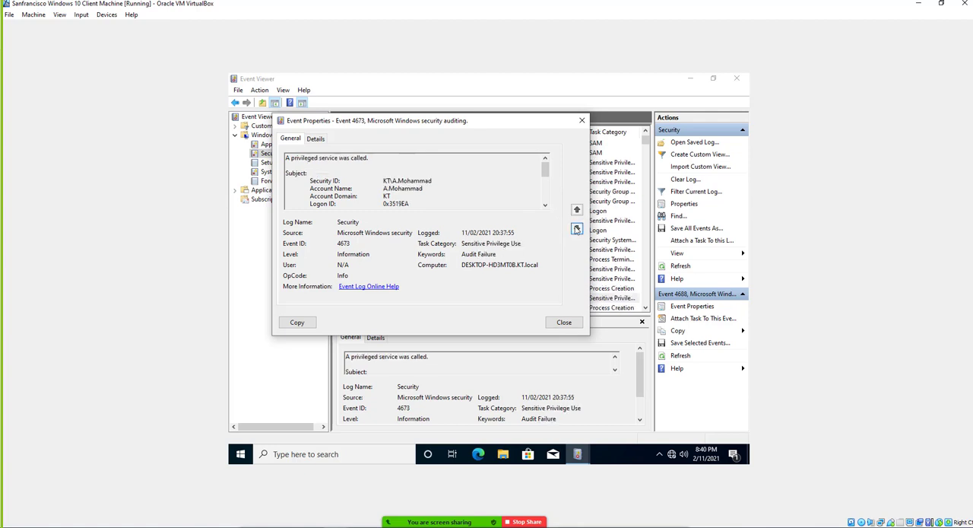
pyautogui.click(577, 230)
pyautogui.click(577, 230)
pyautogui.click(577, 229)
pyautogui.click(577, 228)
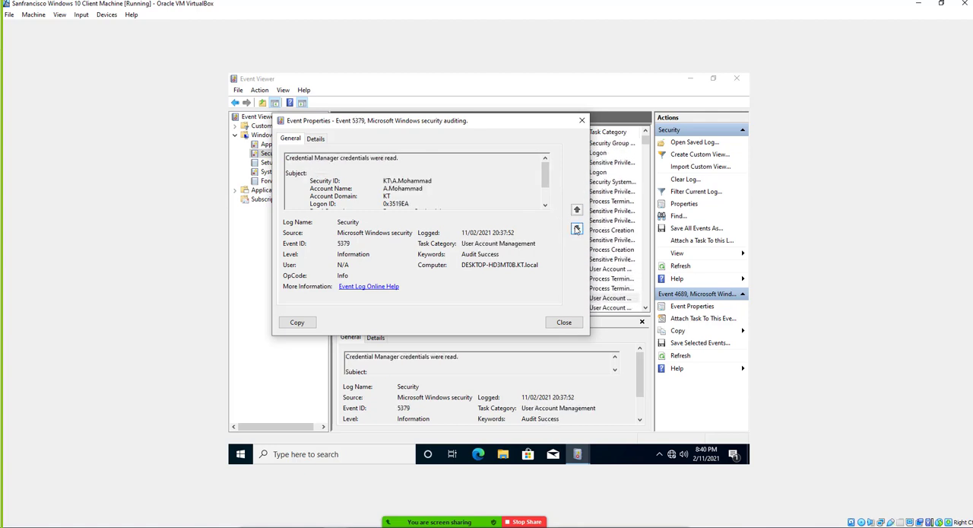
pyautogui.click(577, 229)
pyautogui.click(577, 228)
pyautogui.click(577, 229)
pyautogui.click(577, 229)
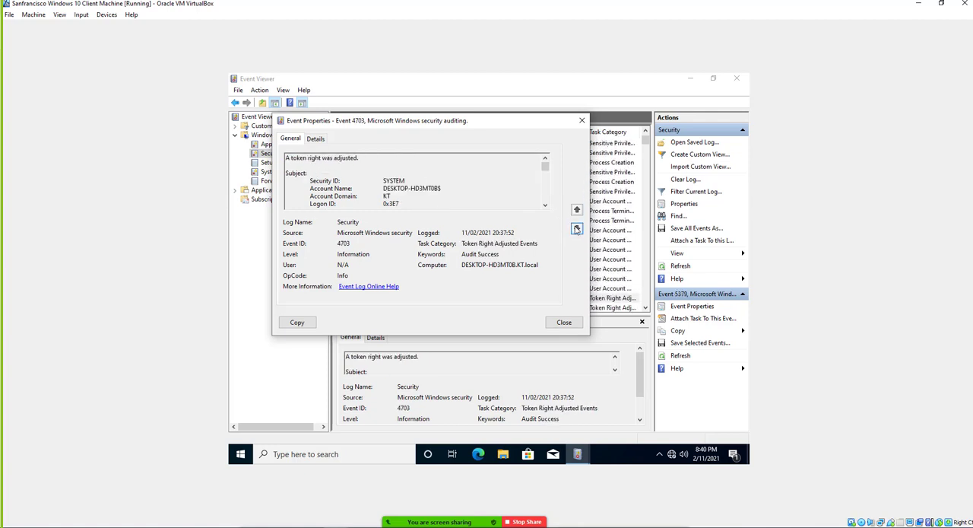
pyautogui.click(577, 228)
pyautogui.click(577, 229)
pyautogui.click(577, 229)
pyautogui.click(577, 229)
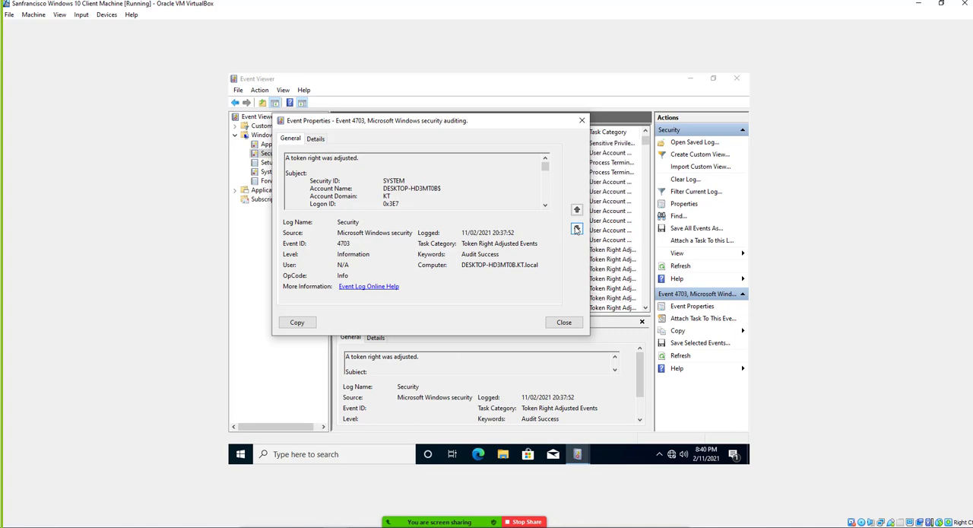
pyautogui.click(577, 229)
pyautogui.click(577, 229)
pyautogui.click(577, 229)
pyautogui.click(577, 229)
pyautogui.click(577, 229)
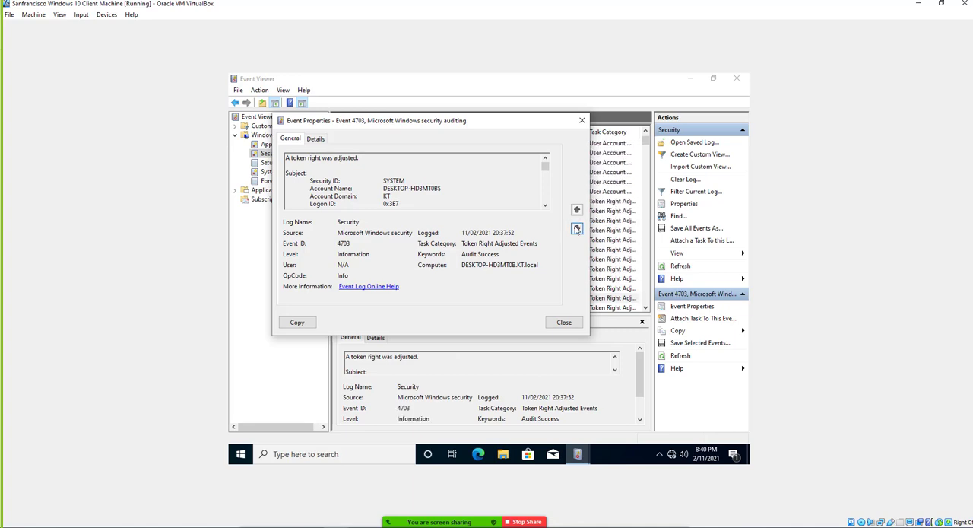
pyautogui.click(577, 229)
pyautogui.click(582, 120)
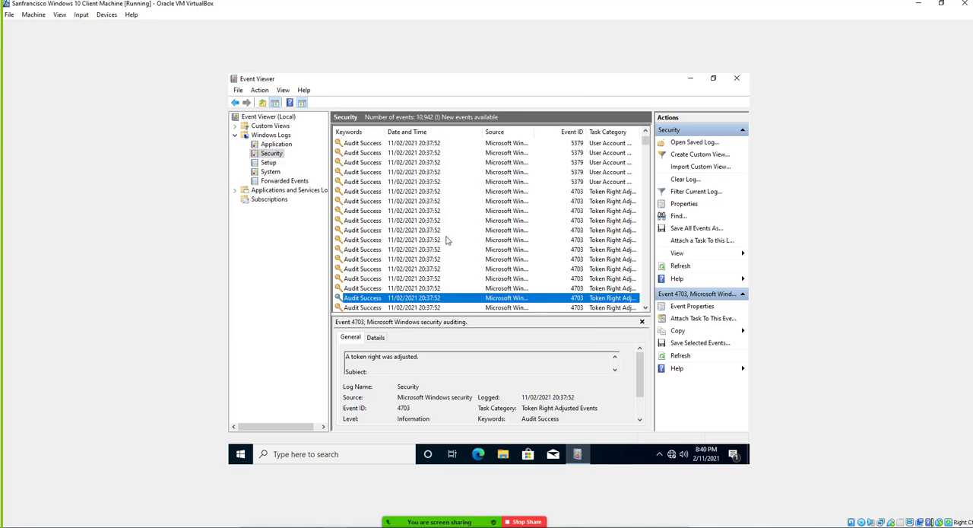